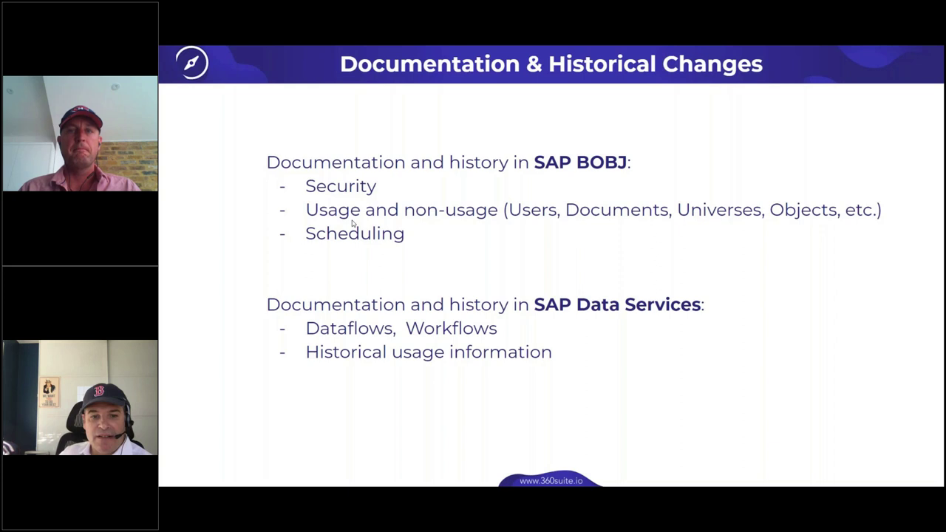
# - Advance to the DEMO slide, end the slide show and switch to the Chrome browser in the remote desktop session
pyautogui.press('Right')
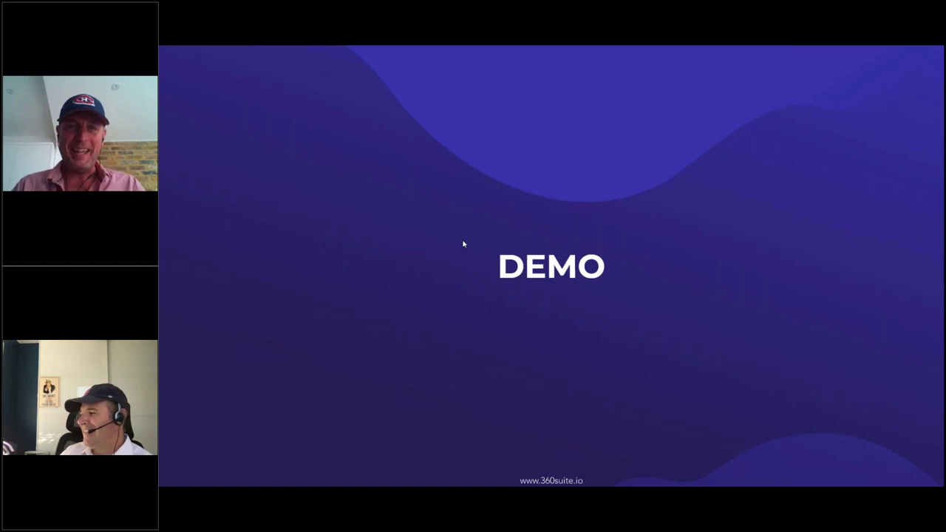
pyautogui.press('Escape')
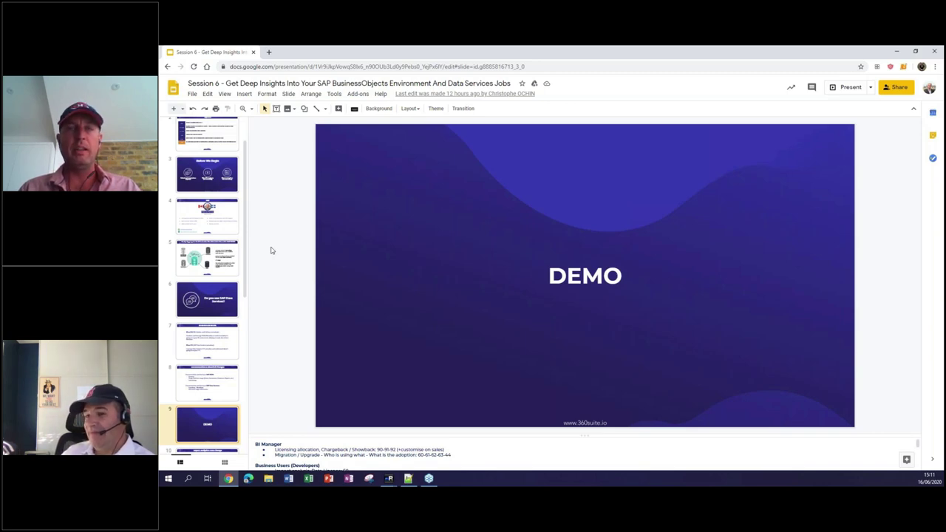
pyautogui.hotkey('alt', 'Tab')
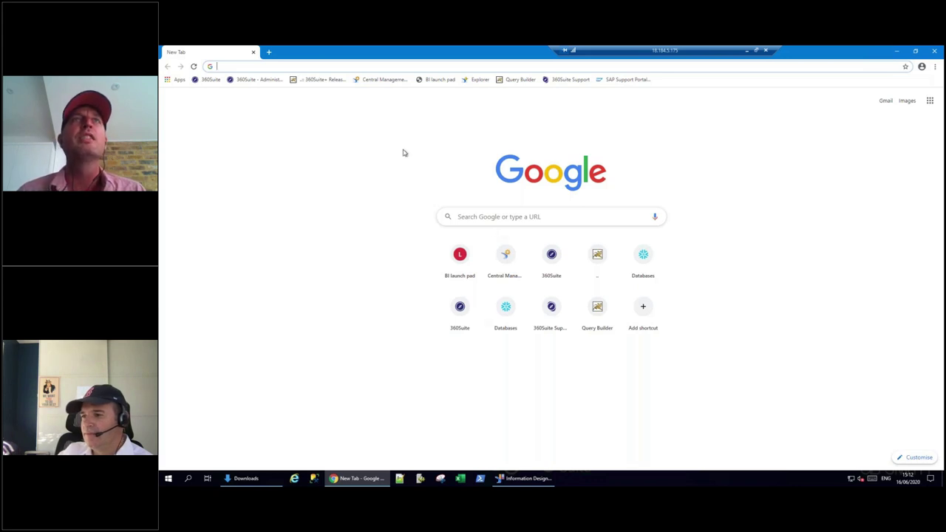
# - Open the BI launch pad logon page and log on with the prefilled credentials
pyautogui.click(436, 83)
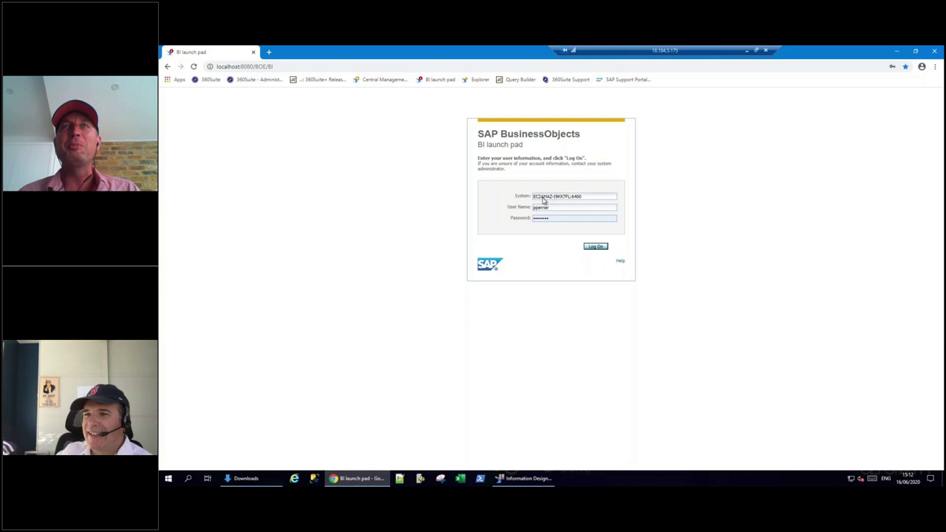
pyautogui.click(596, 248)
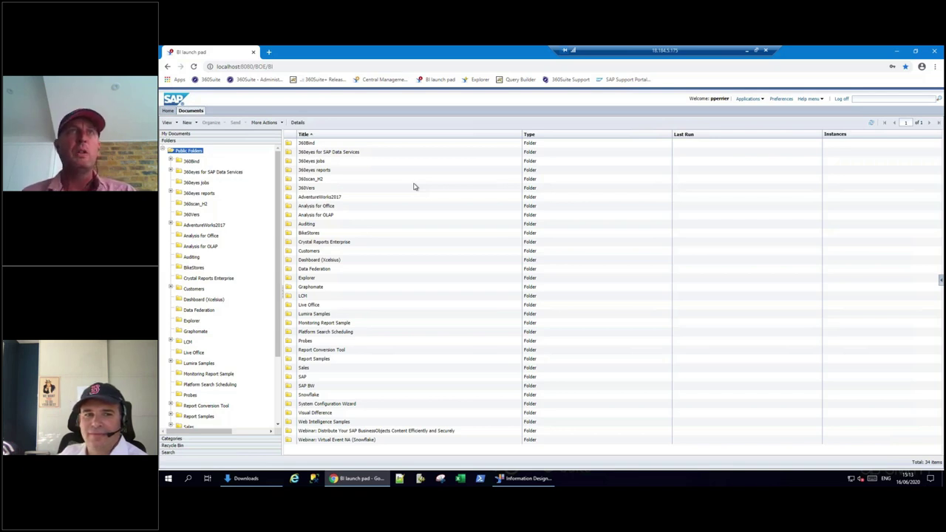
# - Open the "360scan - 91 Session Peak" document from 360eyes reports > 05 360scan in the public folders
pyautogui.click(331, 172)
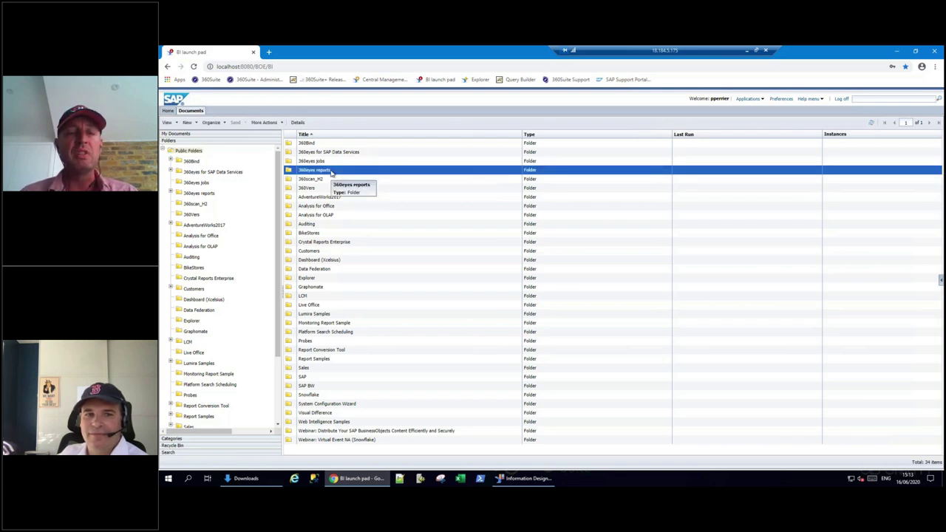
pyautogui.doubleClick(331, 172)
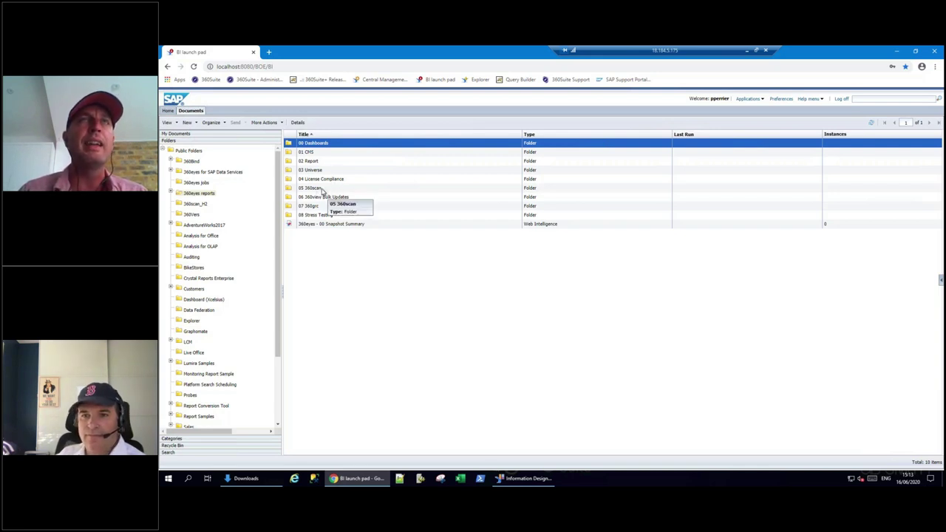
pyautogui.doubleClick(322, 189)
pyautogui.doubleClick(339, 157)
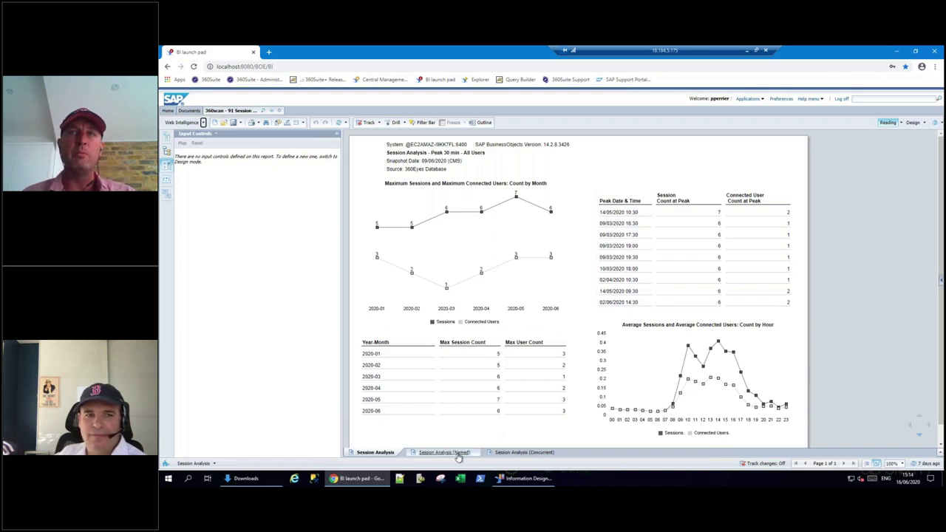
# - Review the session analysis in the Session Peak document, including the concurrent sheet, and close the document
pyautogui.click(510, 453)
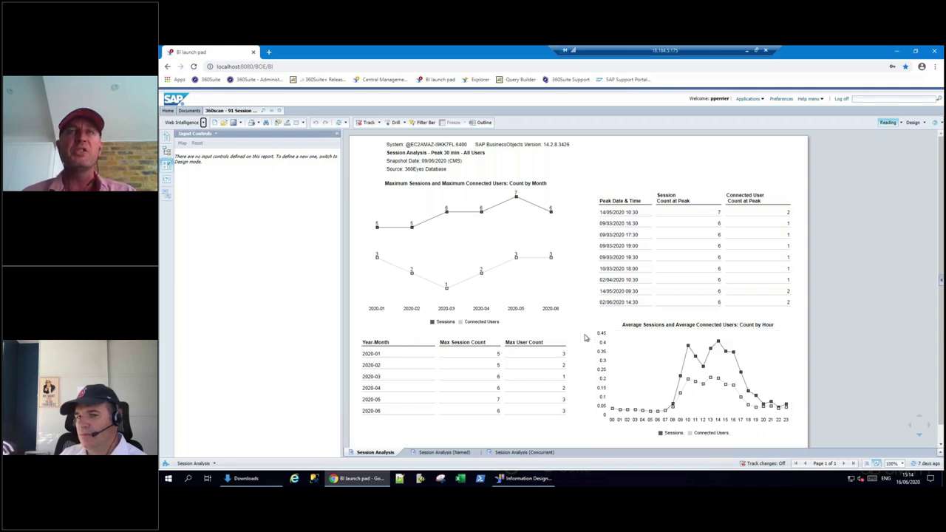
pyautogui.click(438, 290)
pyautogui.click(280, 111)
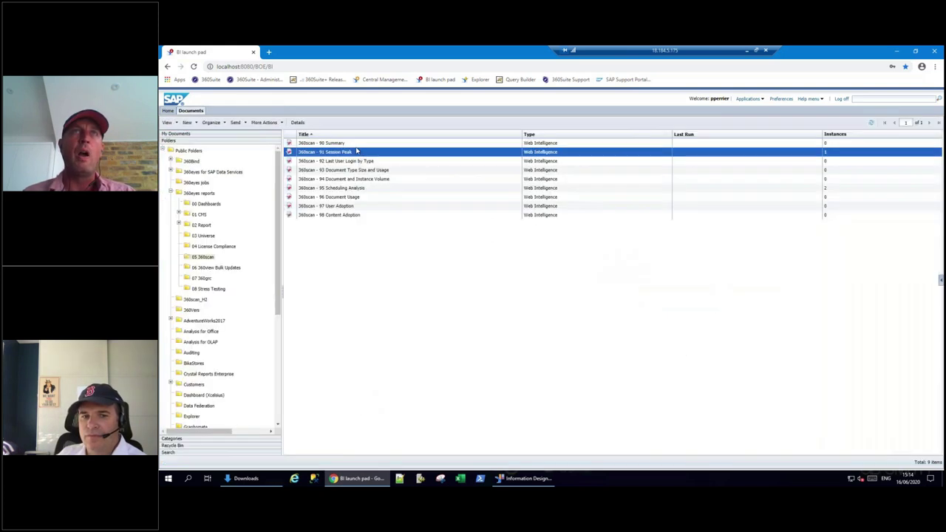
# - Open the "360scan - 90 Summary" document, review its licenses and content usage, and close it
pyautogui.click(343, 144)
pyautogui.doubleClick(343, 144)
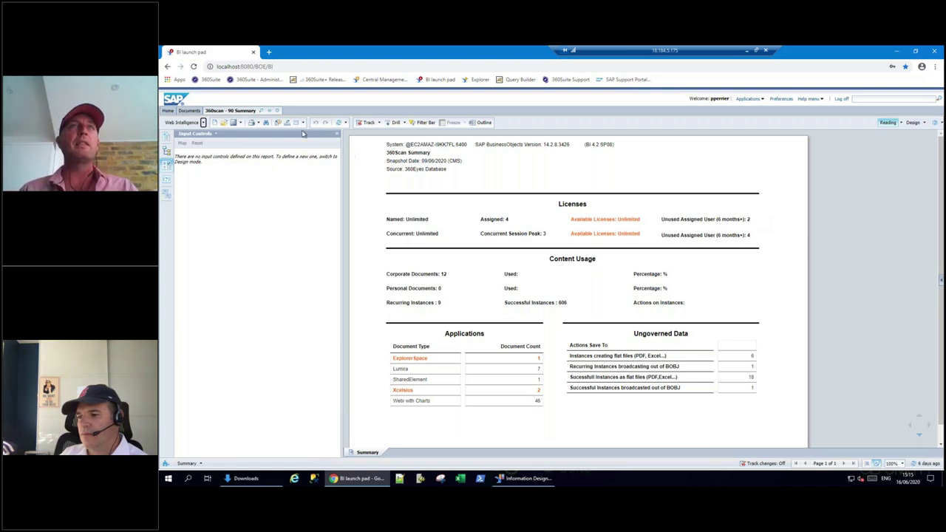
pyautogui.click(278, 110)
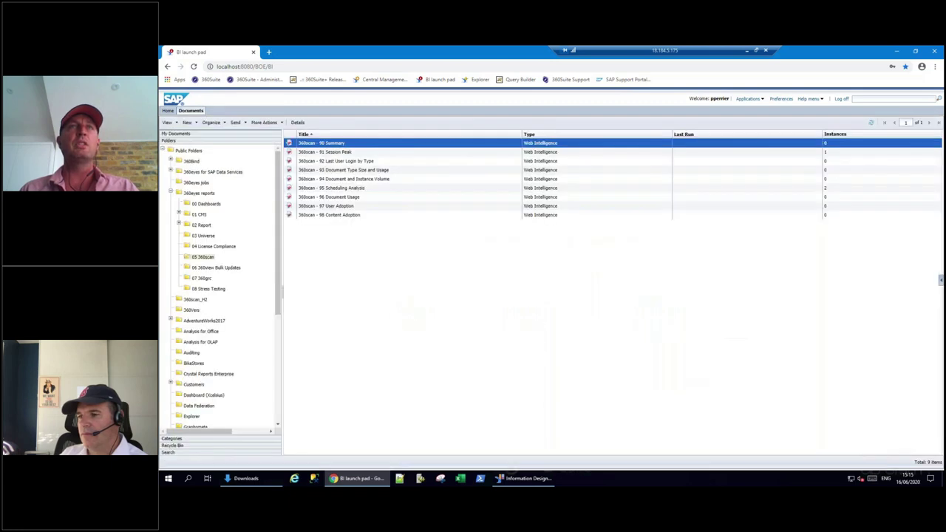
# - Open the "360scan - 92 Last User Login by Type" document and add a blank report to it in Design mode
pyautogui.doubleClick(345, 161)
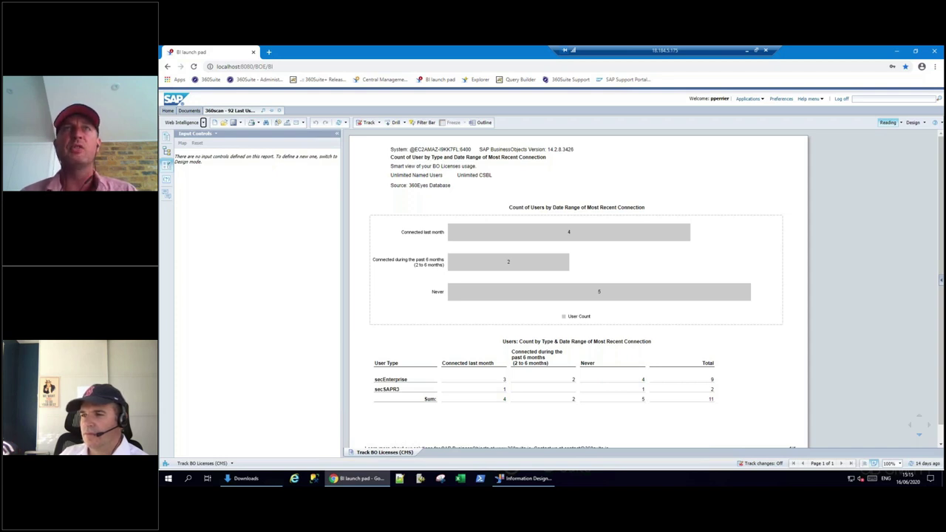
pyautogui.moveTo(452, 303)
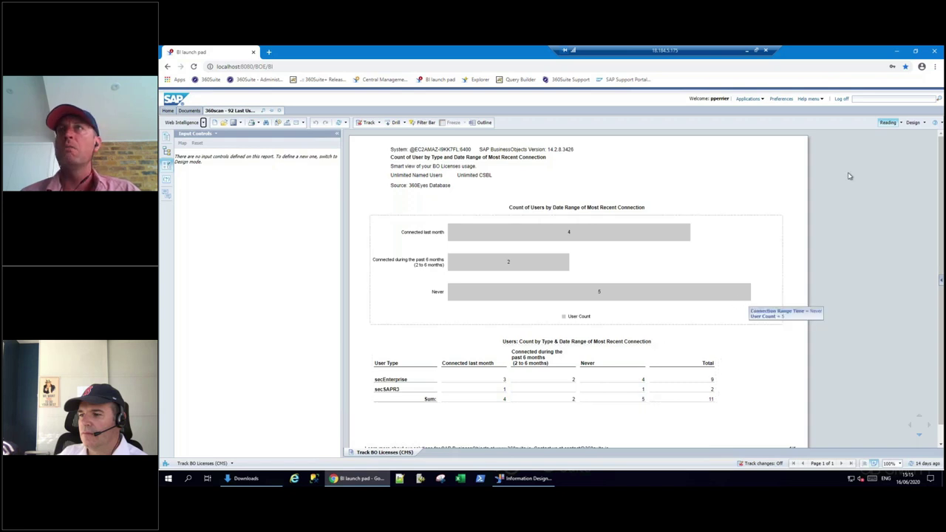
pyautogui.click(912, 123)
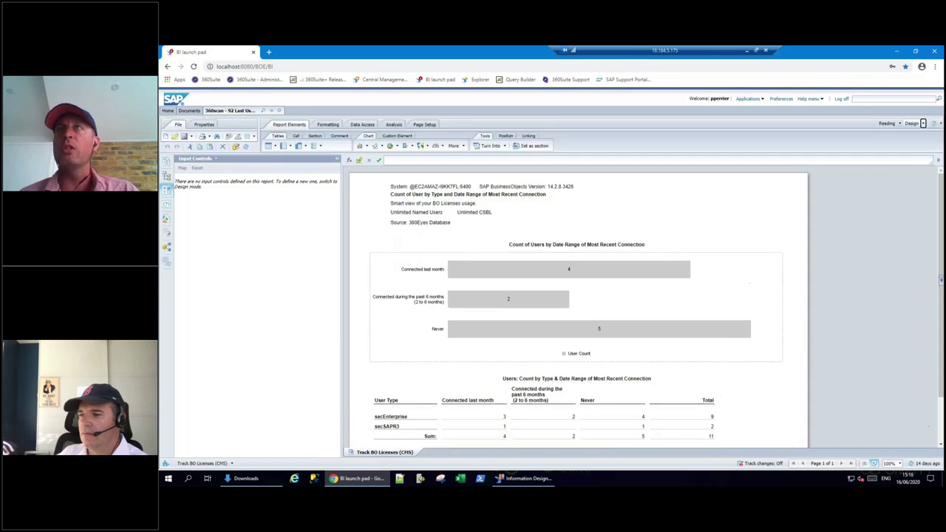
pyautogui.rightClick(403, 453)
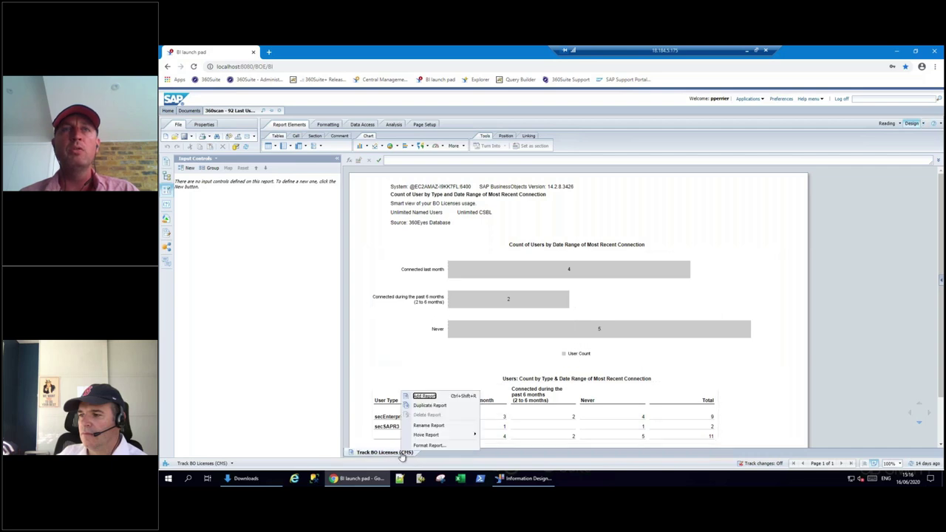
pyautogui.click(423, 397)
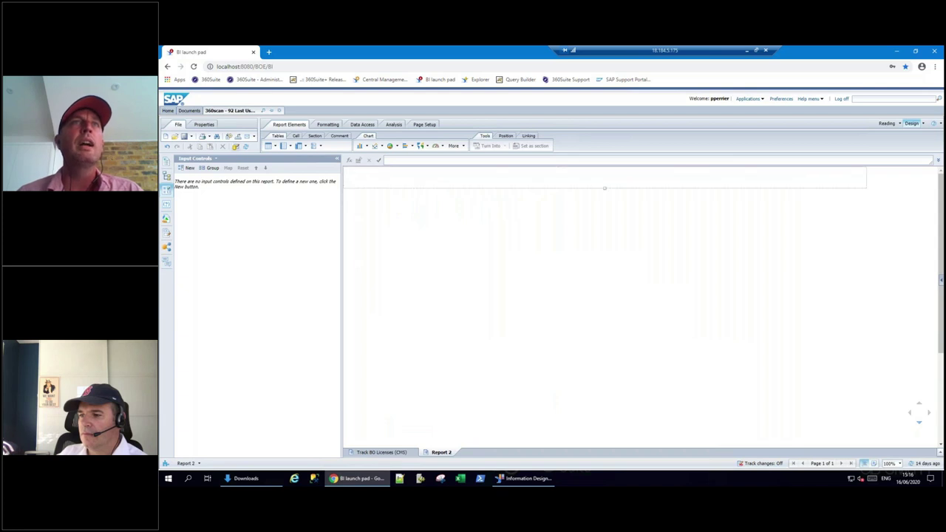
# - Edit the CMS query to add Parent Group Name and Group Name from the Eye Group folder as result objects
pyautogui.click(236, 146)
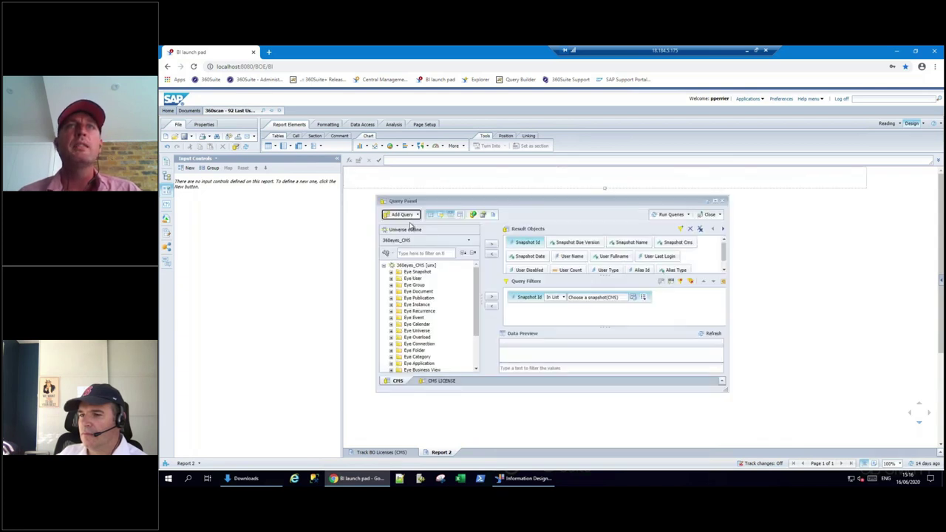
pyautogui.moveTo(680, 347); pyautogui.dragTo(823, 412)
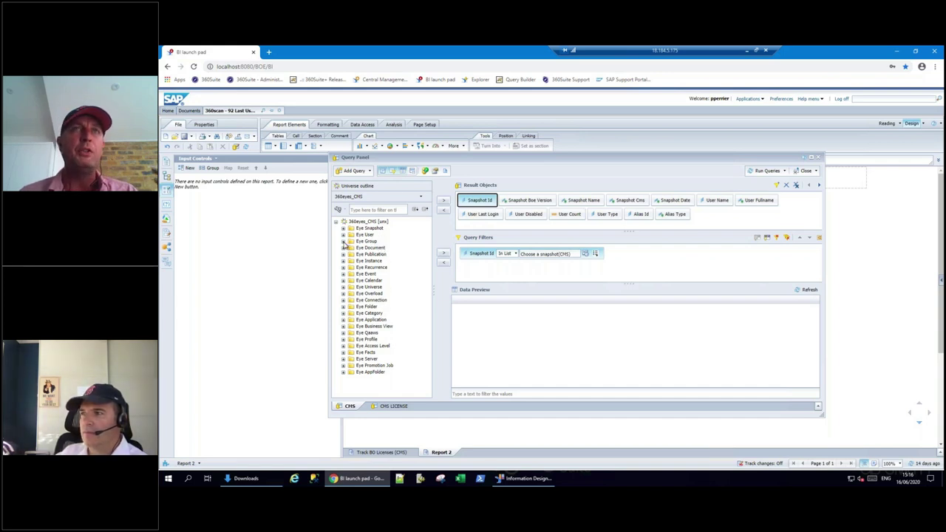
pyautogui.click(343, 242)
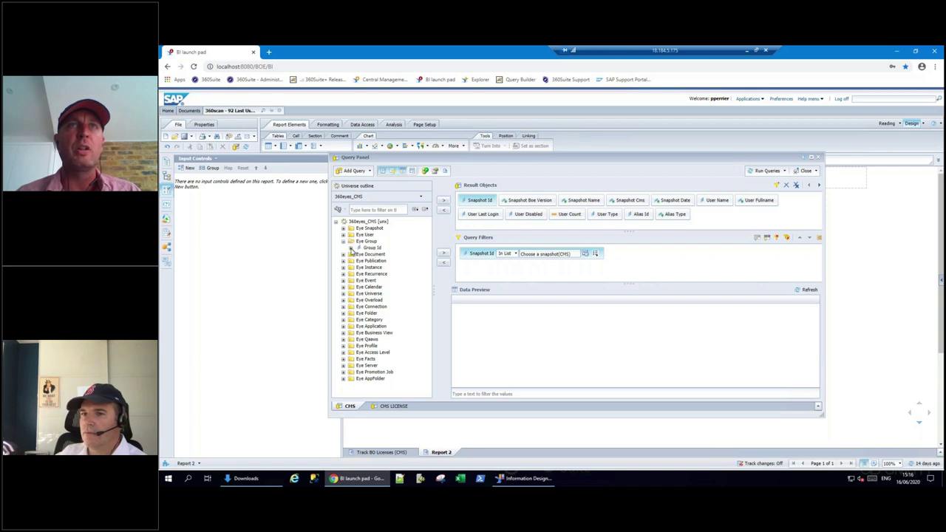
pyautogui.click(351, 248)
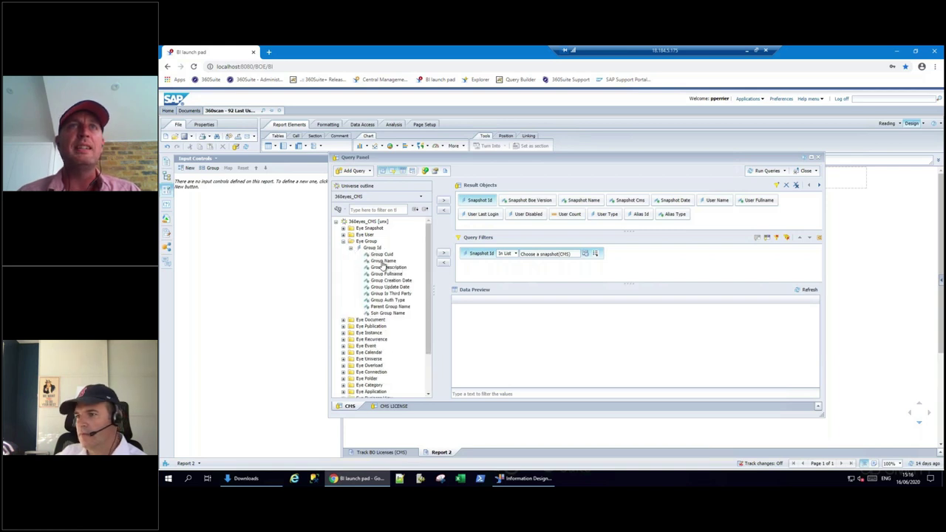
pyautogui.moveTo(404, 285)
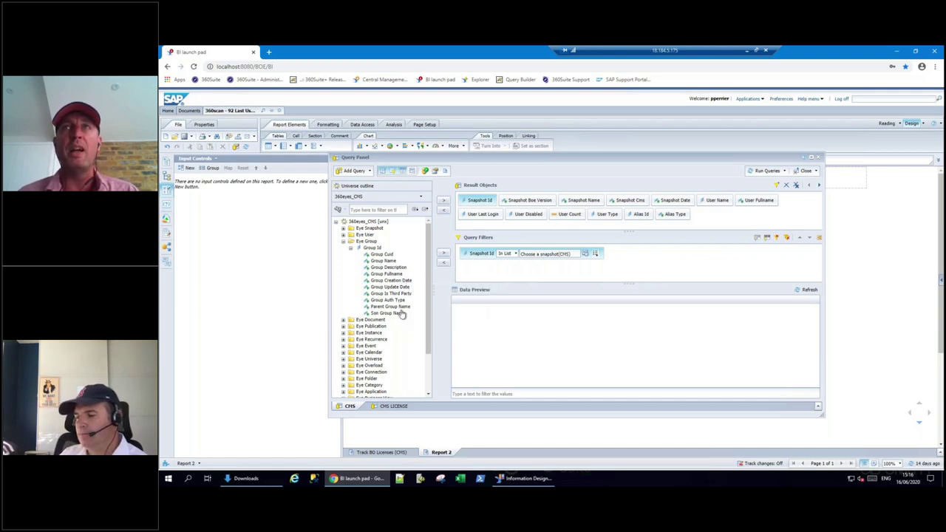
pyautogui.moveTo(402, 314)
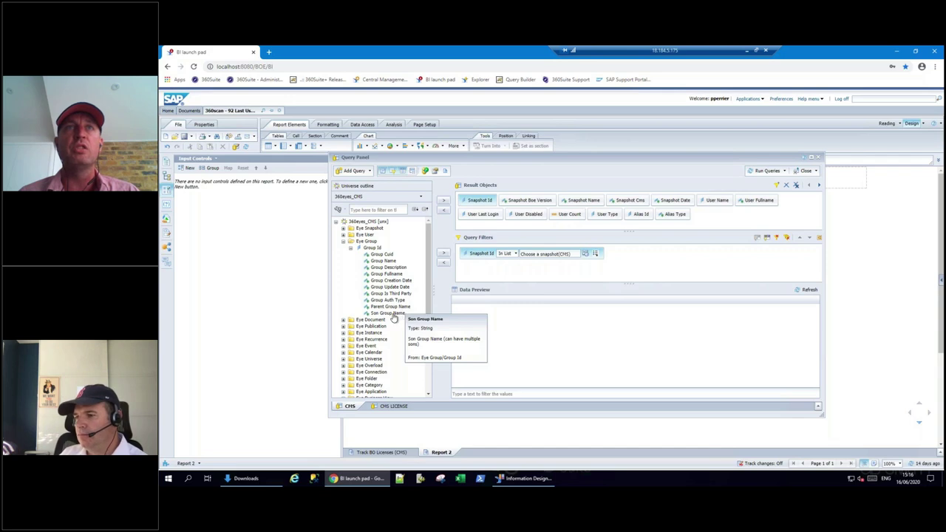
pyautogui.moveTo(390, 306); pyautogui.dragTo(492, 220)
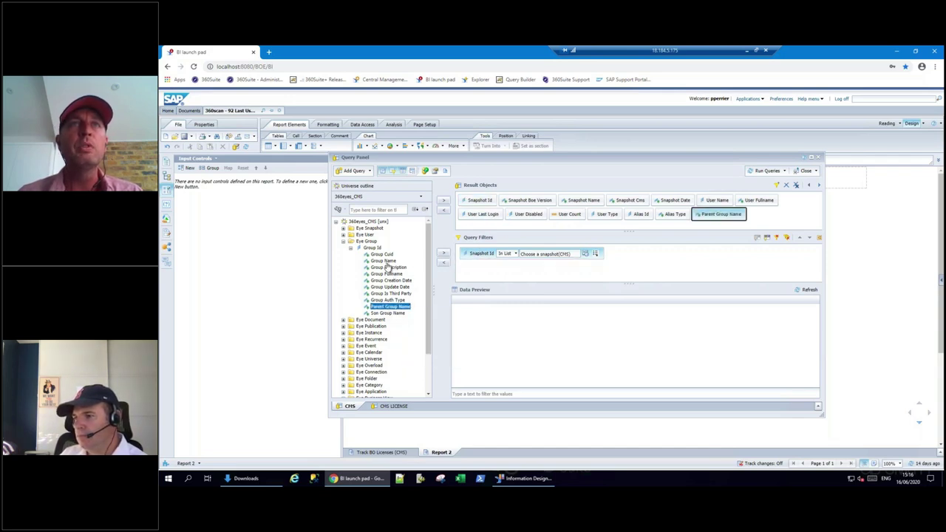
pyautogui.doubleClick(384, 261)
# - Run the queries and answer the snapshot prompt with snapshot 56 dated 09/06/2020, removing the previously selected snapshot
pyautogui.click(765, 170)
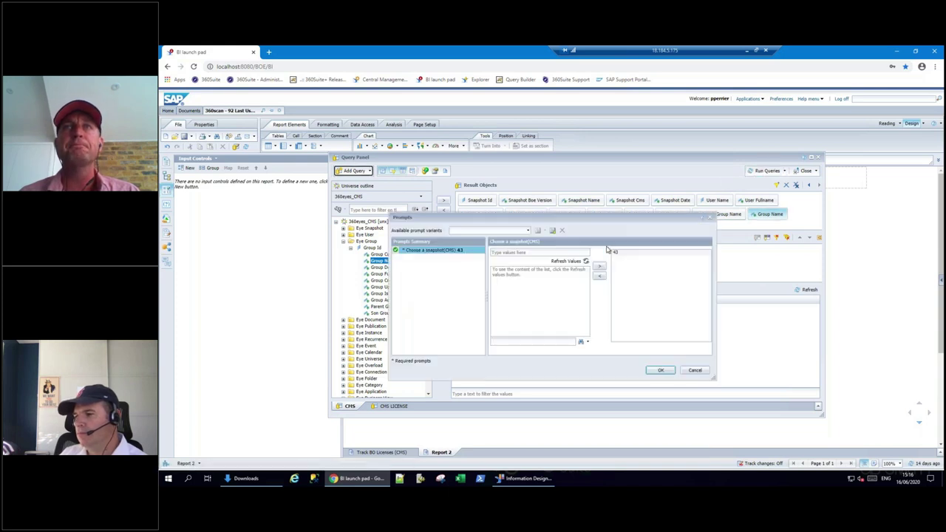
pyautogui.click(569, 261)
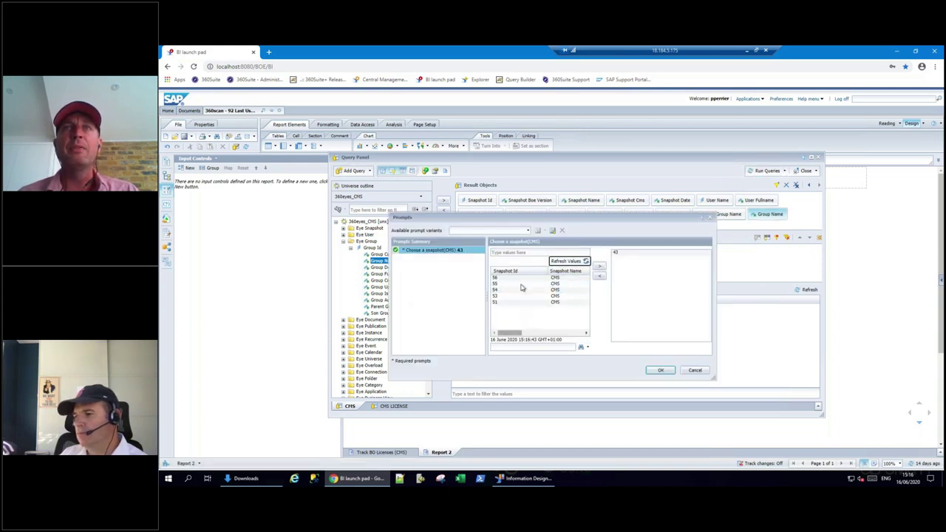
pyautogui.moveTo(513, 334); pyautogui.dragTo(537, 335)
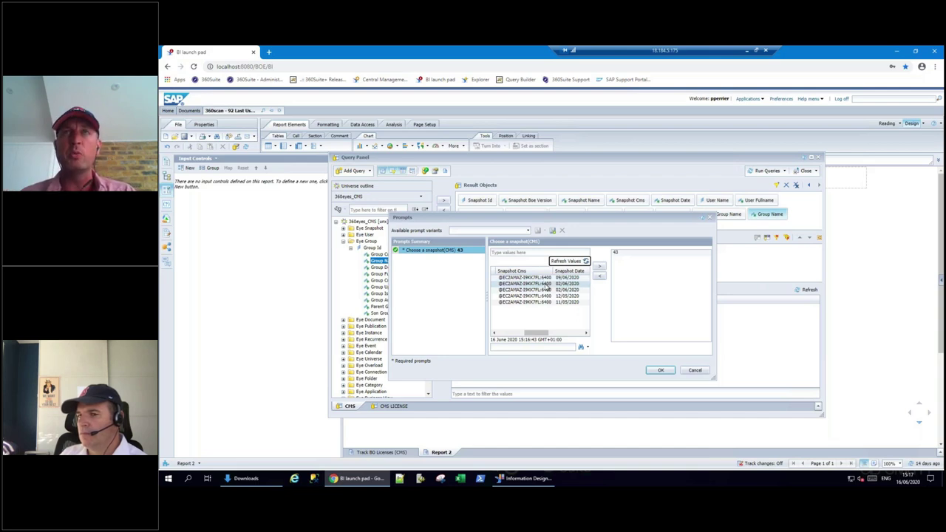
pyautogui.click(539, 277)
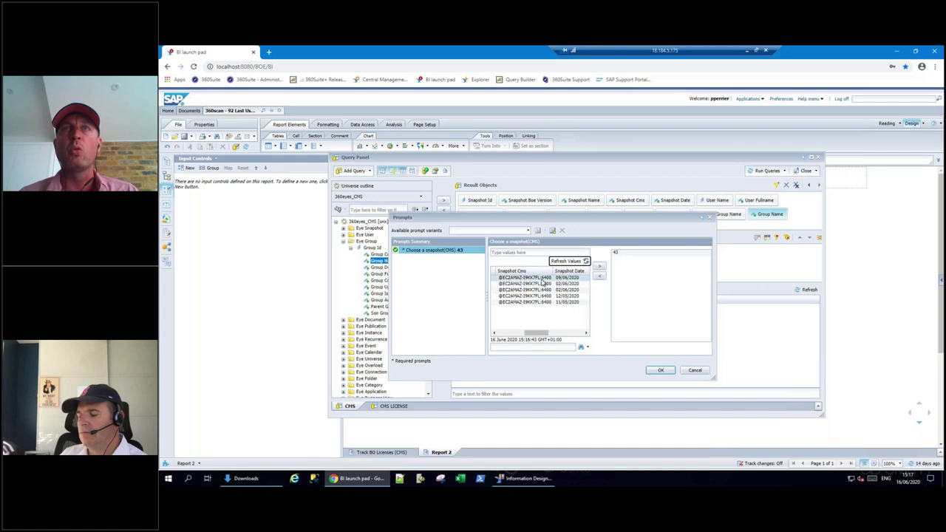
pyautogui.click(599, 265)
pyautogui.click(615, 252)
pyautogui.click(599, 275)
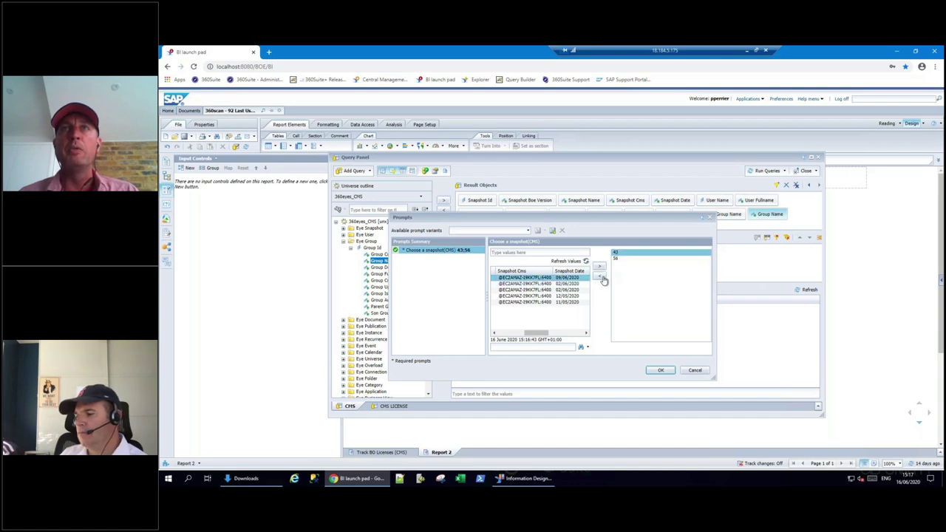
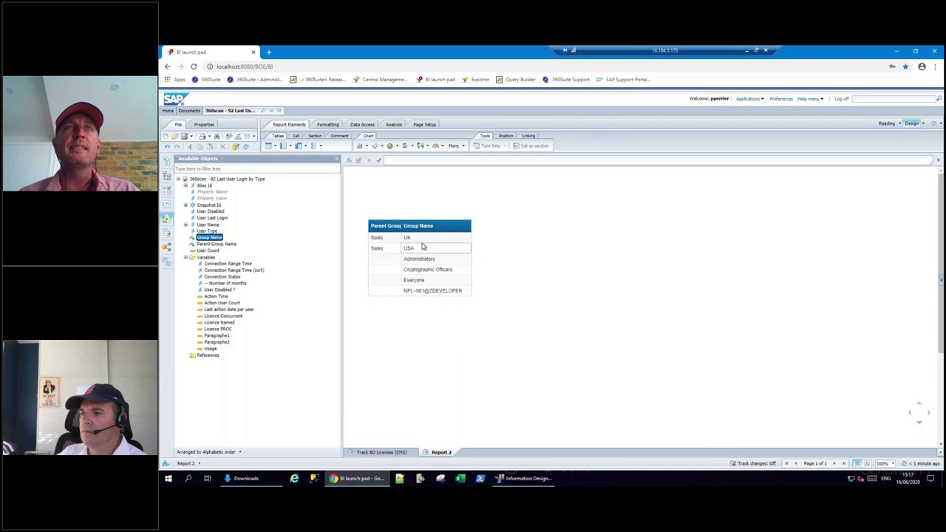
# - Add User Name, User Last Login and the User Disabled ? variable as columns after Group Name in the table
pyautogui.moveTo(210, 225); pyautogui.dragTo(480, 243)
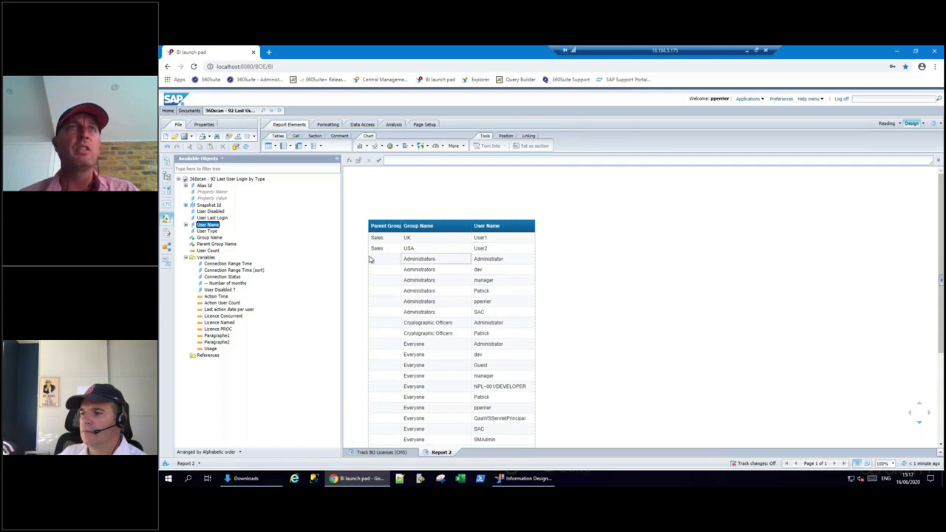
pyautogui.moveTo(212, 218); pyautogui.dragTo(538, 246)
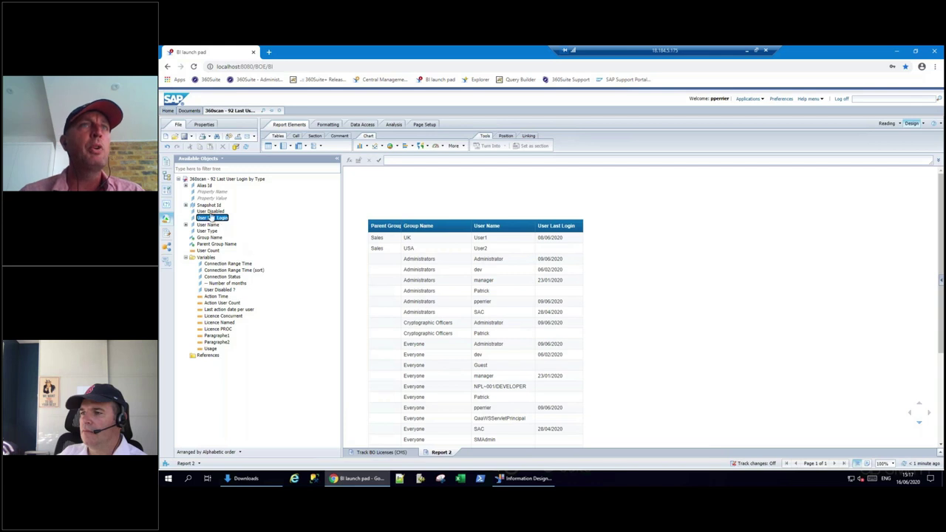
pyautogui.moveTo(226, 293); pyautogui.dragTo(582, 245)
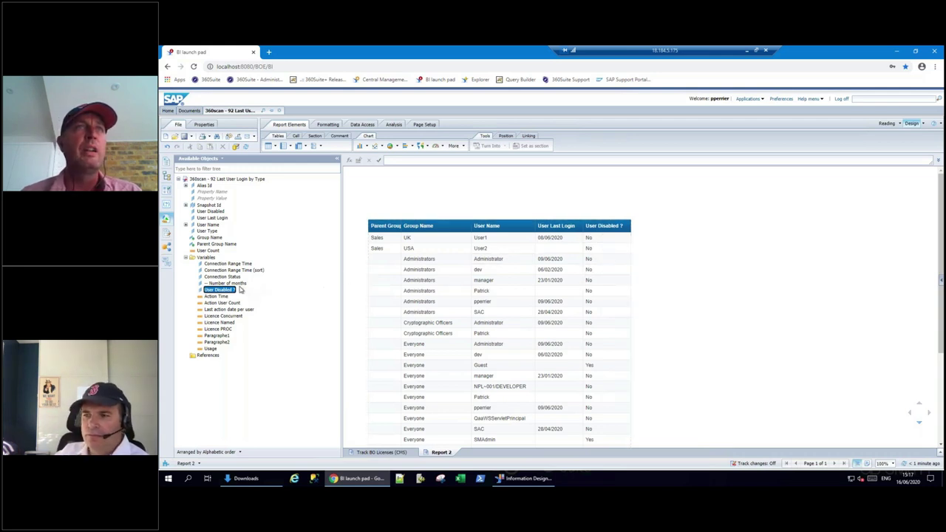
# - Try to add the Action Time variable to the end of the table, and undo the change
pyautogui.moveTo(226, 296); pyautogui.dragTo(628, 241)
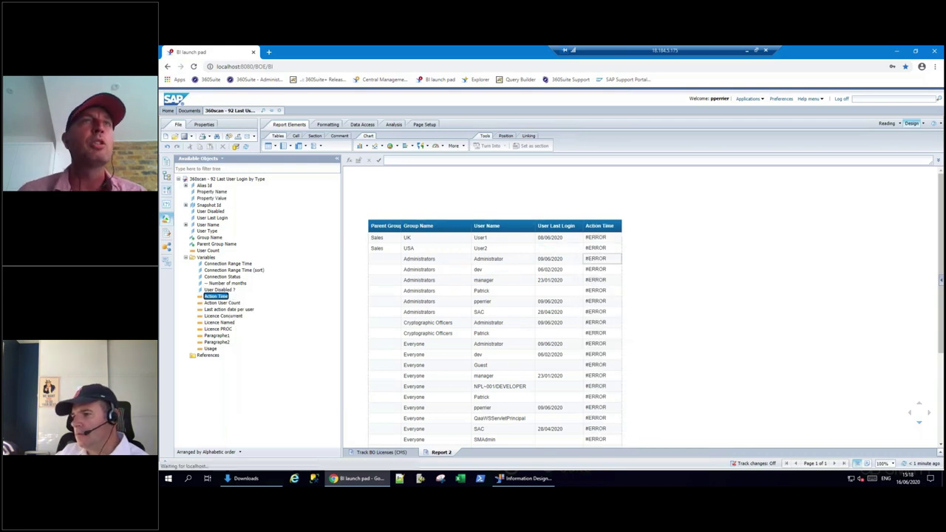
pyautogui.hotkey('ctrl', 'z')
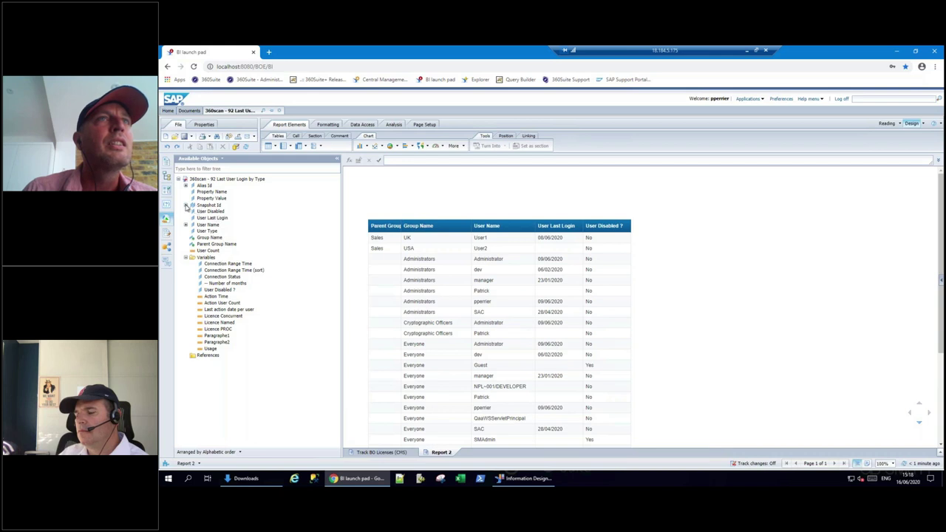
# - Expand Snapshot Id and its CMS details among the available objects, and inspect the User2 row's name and last login in the table
pyautogui.click(186, 206)
pyautogui.click(193, 211)
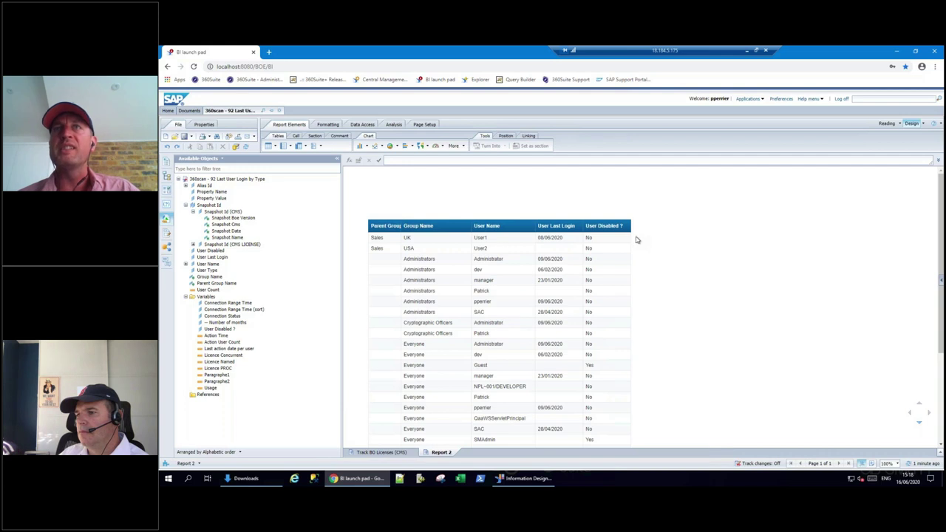
pyautogui.click(497, 251)
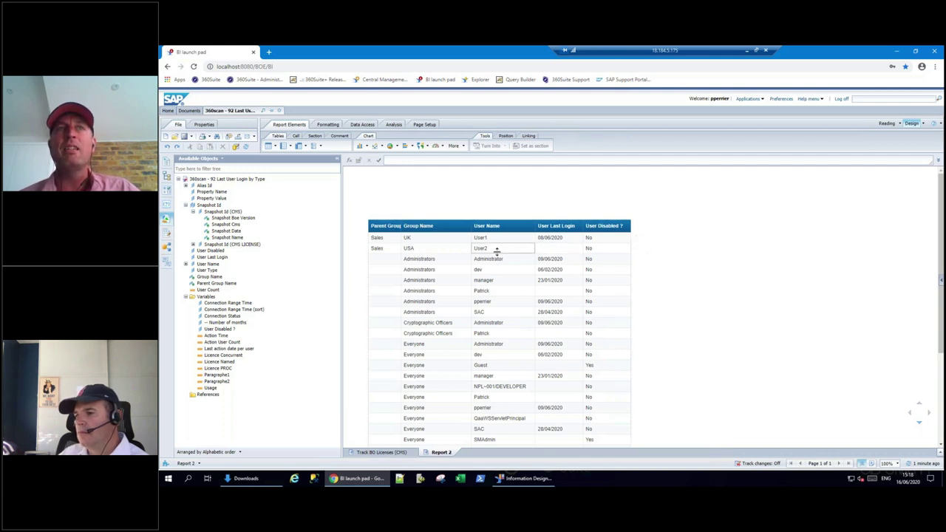
pyautogui.click(570, 248)
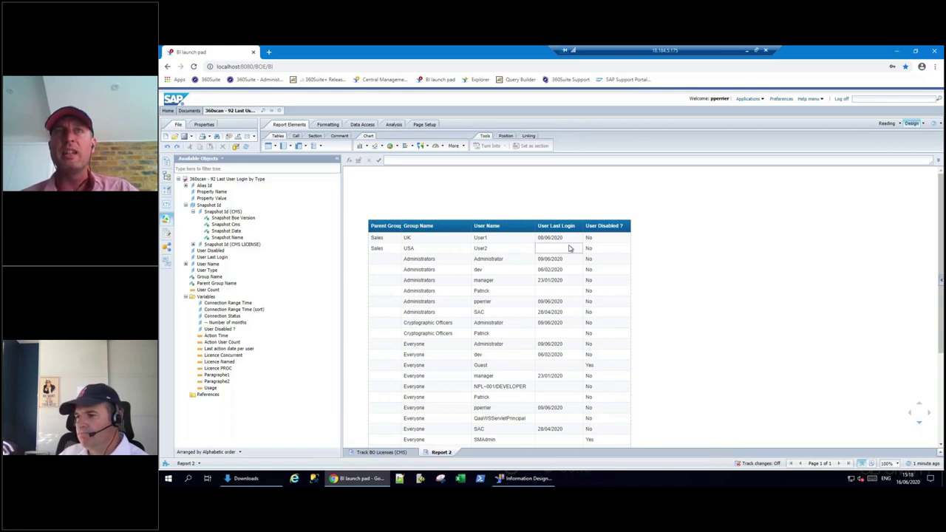
pyautogui.click(416, 197)
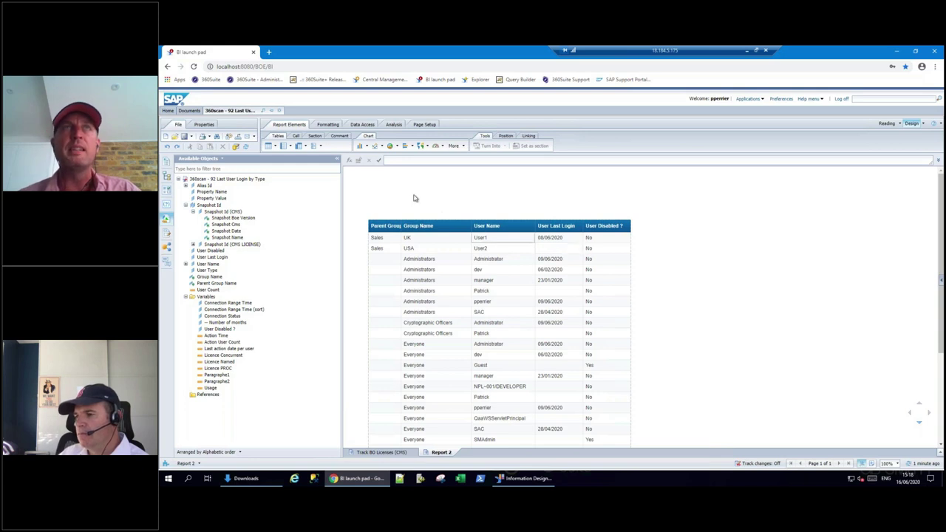
# - Close the 92 Last User Login by Type document, discarding unsaved changes, and open the User activity folder under 02 Report
pyautogui.click(280, 111)
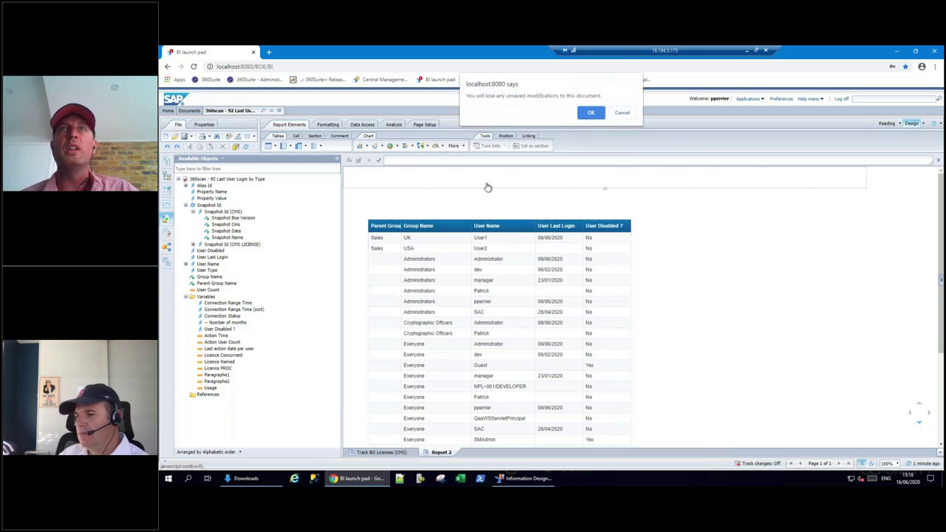
pyautogui.press('Return')
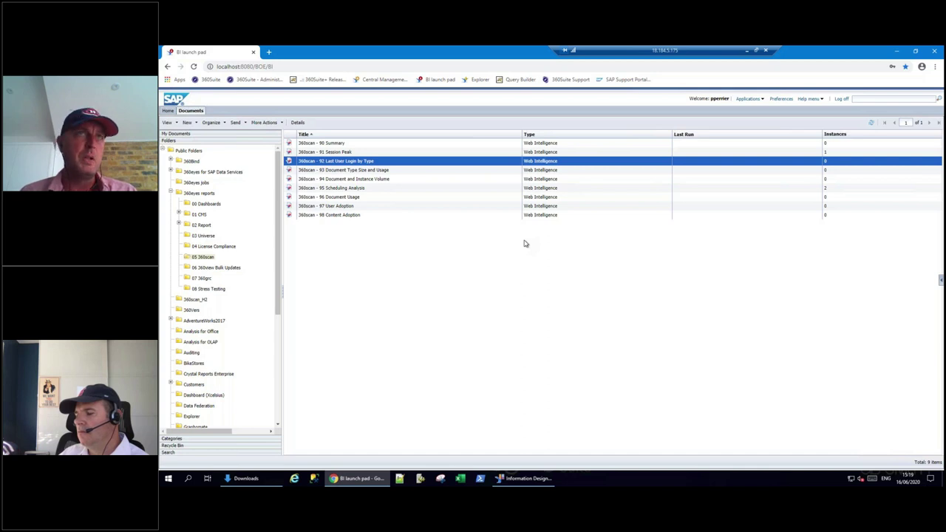
pyautogui.click(179, 225)
pyautogui.click(213, 267)
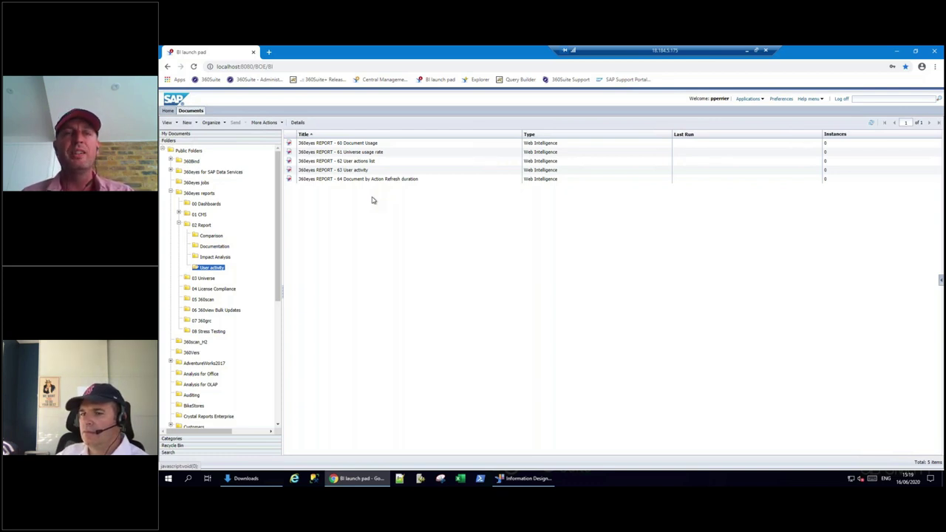
# - Open the 60 Document Usage report, check the days since last action for the MonitoringTrend Data-Sample document, and close the report
pyautogui.doubleClick(359, 145)
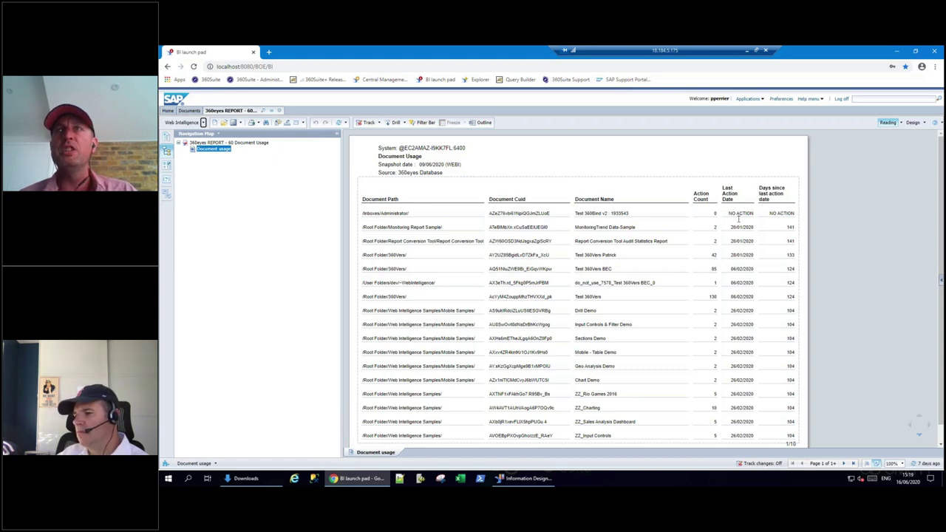
pyautogui.click(788, 230)
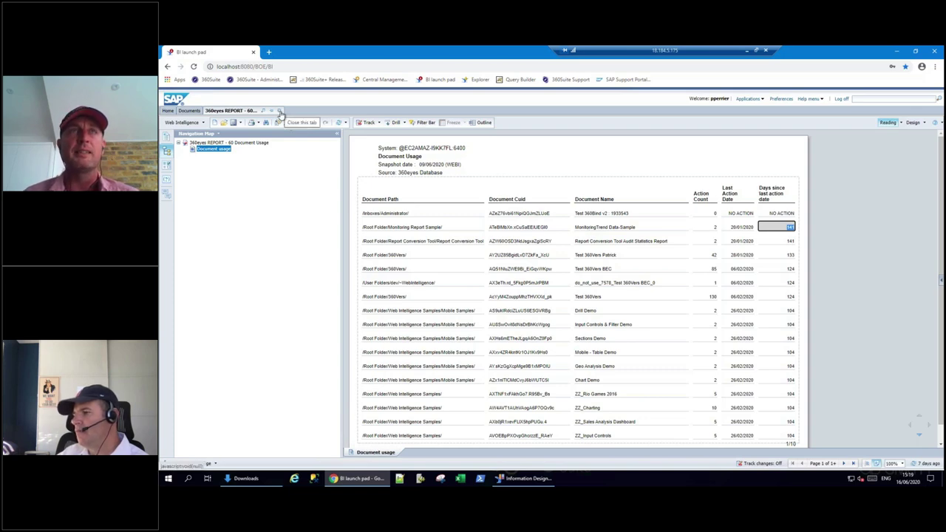
pyautogui.click(280, 113)
# - Examine the action counts of the AdventureWorks2017.unx and Rio2016.unx universes in the 61 Universe usage rate report, and close it
pyautogui.doubleClick(369, 153)
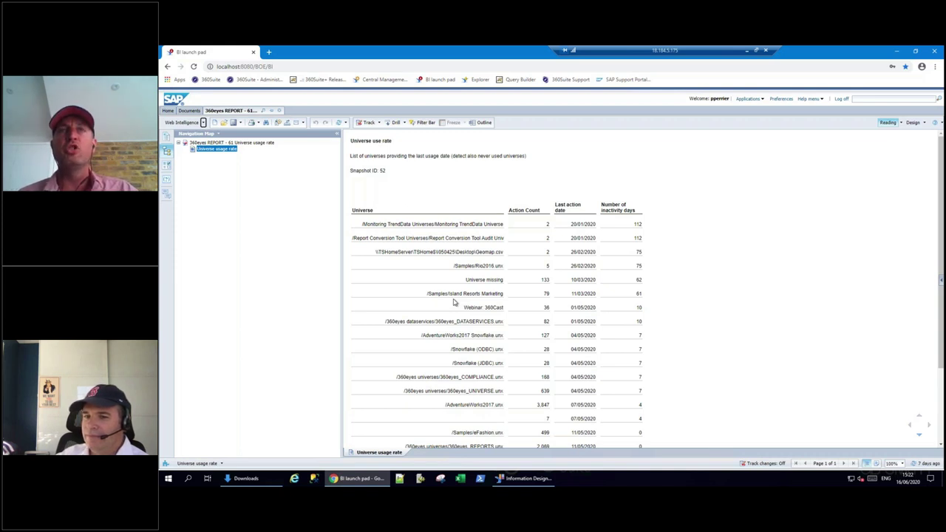
pyautogui.click(447, 405)
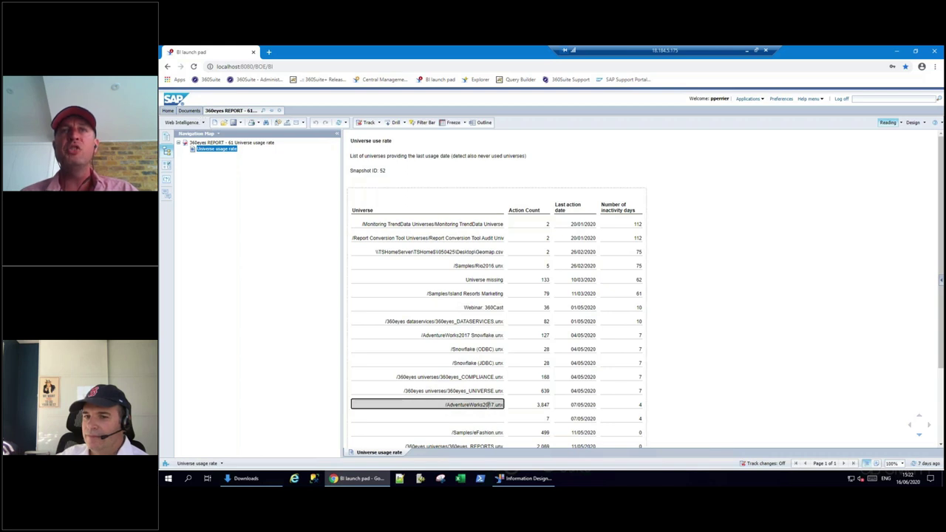
pyautogui.click(540, 405)
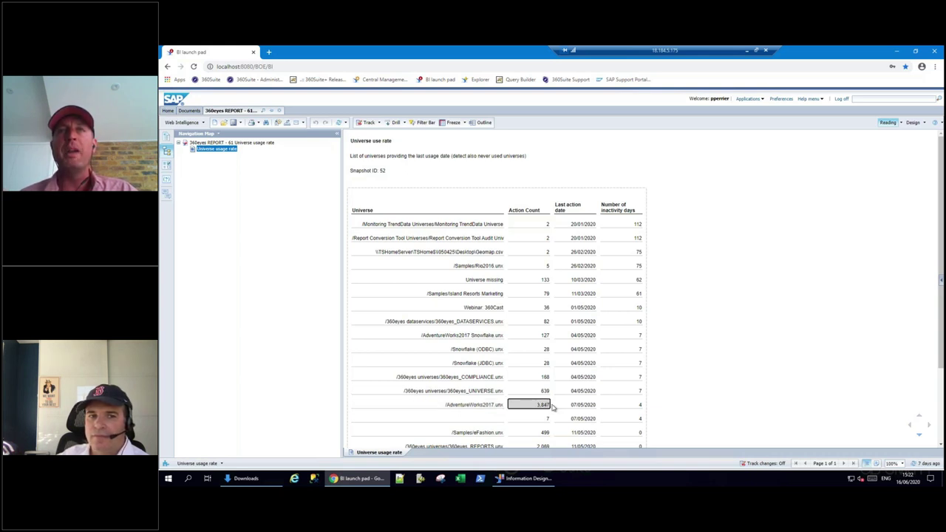
pyautogui.doubleClick(478, 404)
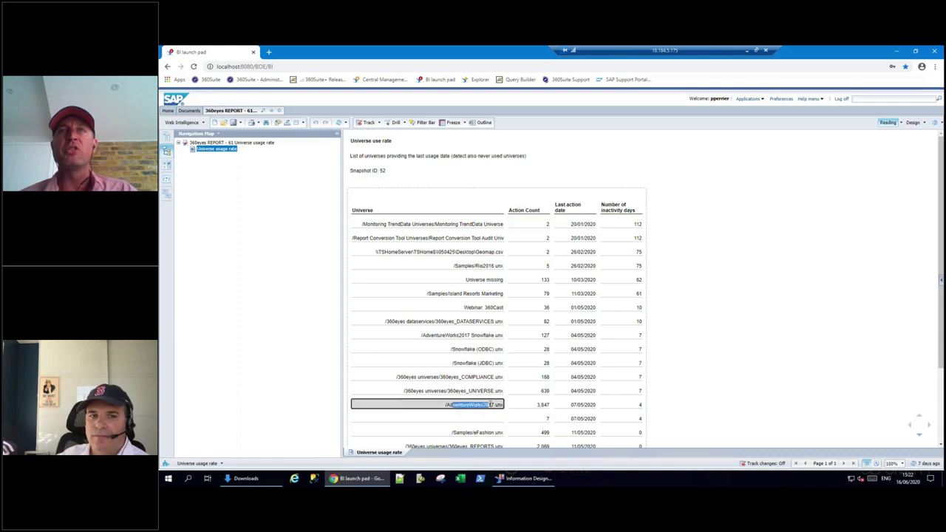
pyautogui.click(491, 405)
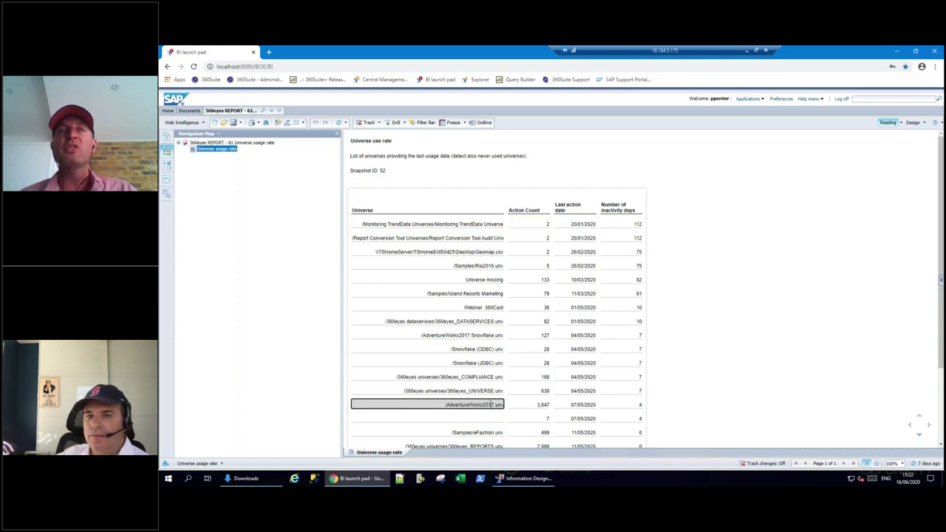
pyautogui.doubleClick(478, 266)
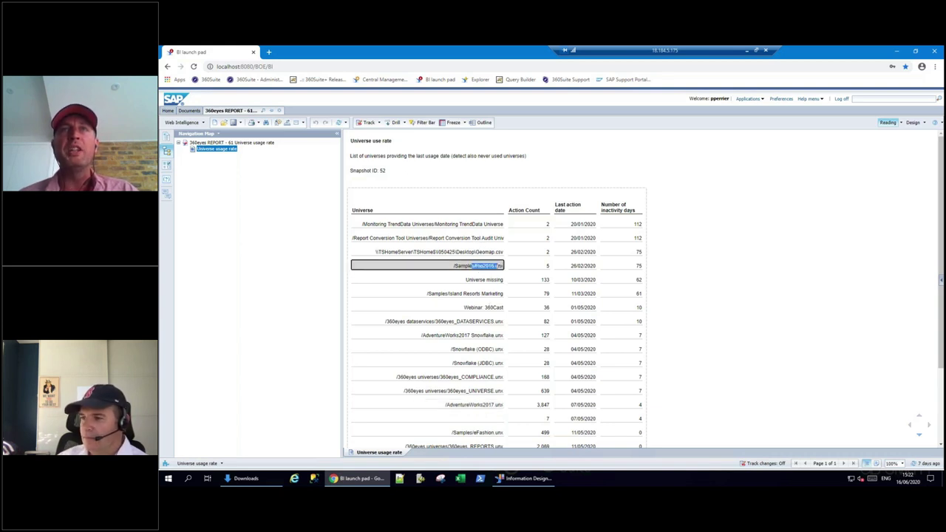
pyautogui.moveTo(504, 267); pyautogui.dragTo(493, 262)
pyautogui.click(518, 265)
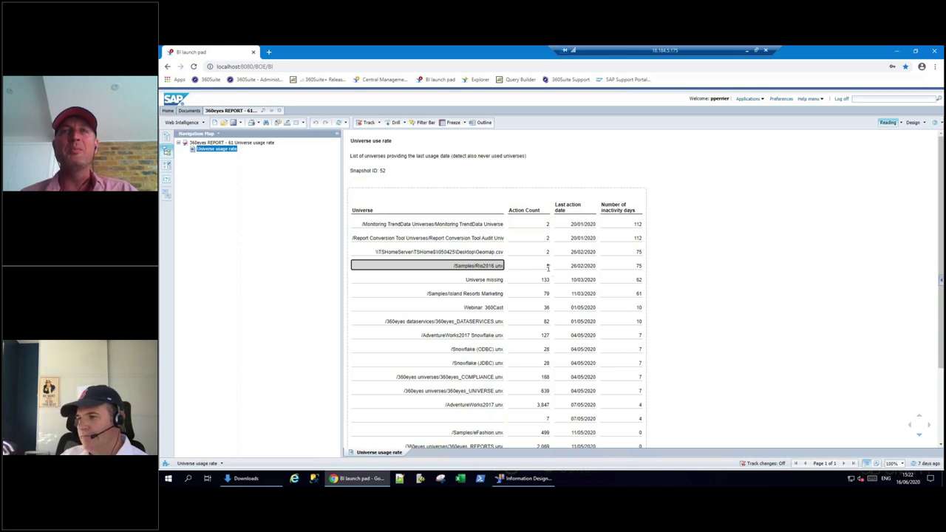
pyautogui.click(279, 111)
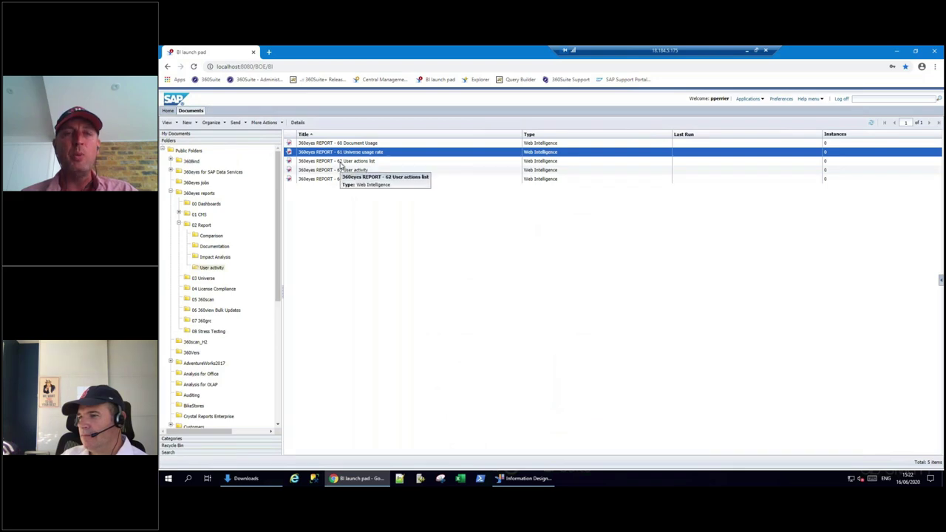
# - View the 62 User actions list report, and check the activity of User2 and the manager account in the 63 User activity report
pyautogui.doubleClick(341, 166)
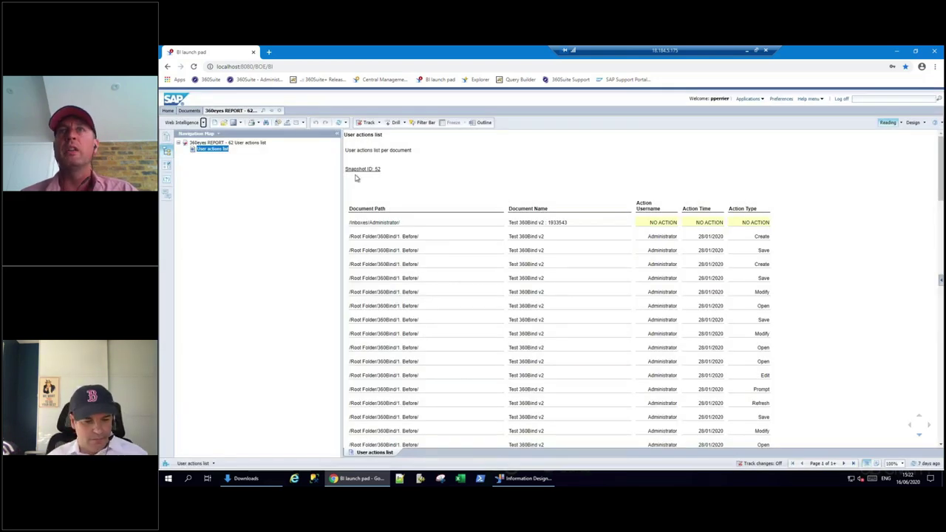
pyautogui.click(278, 110)
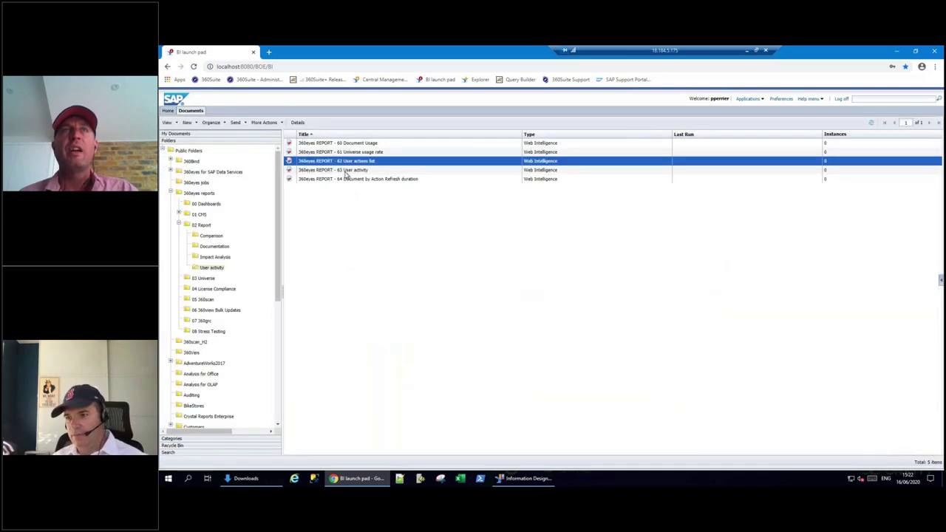
pyautogui.doubleClick(342, 170)
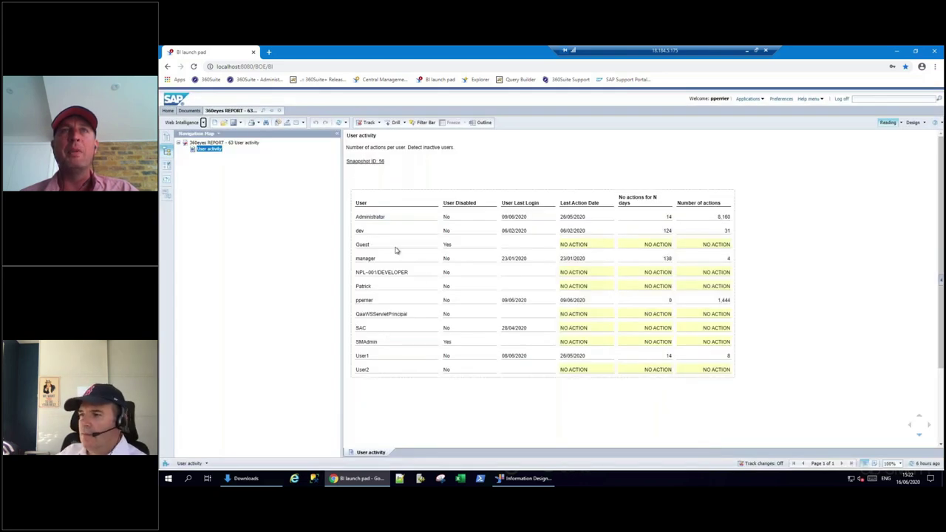
pyautogui.click(363, 369)
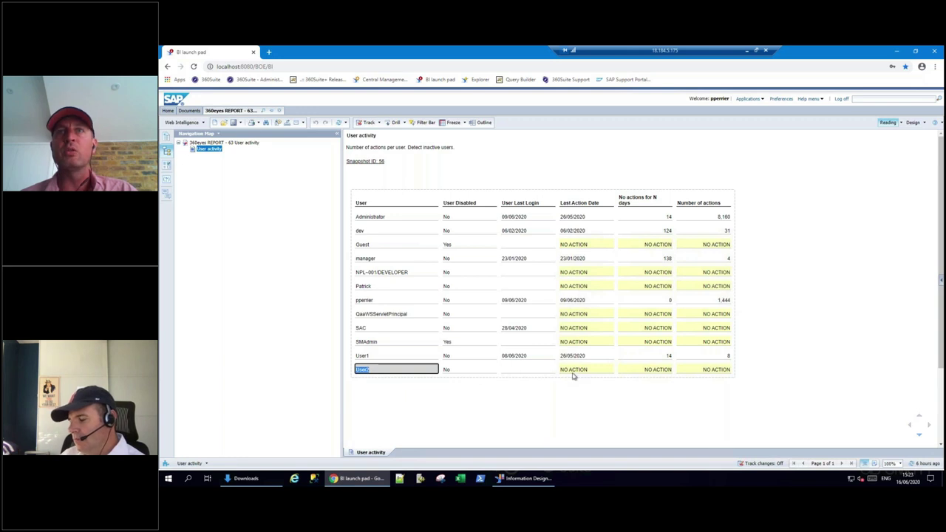
pyautogui.click(373, 258)
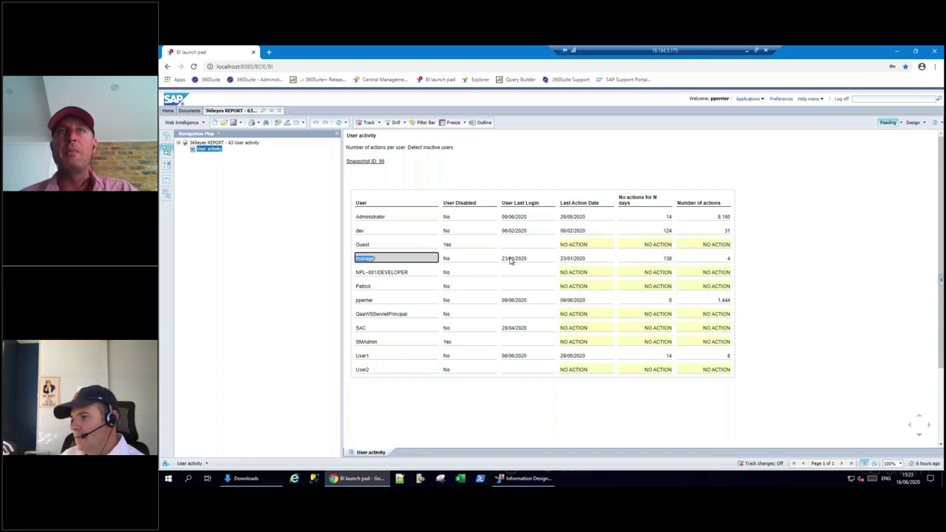
pyautogui.click(563, 259)
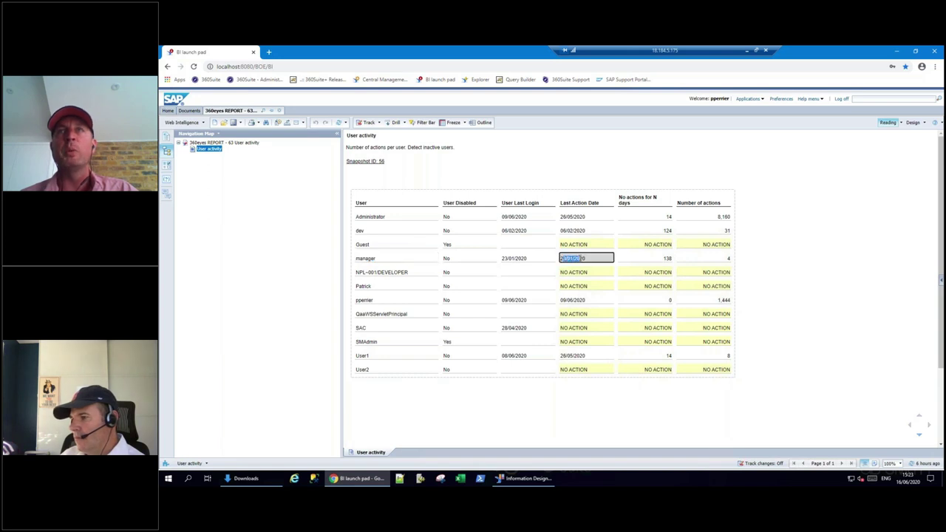
pyautogui.click(666, 260)
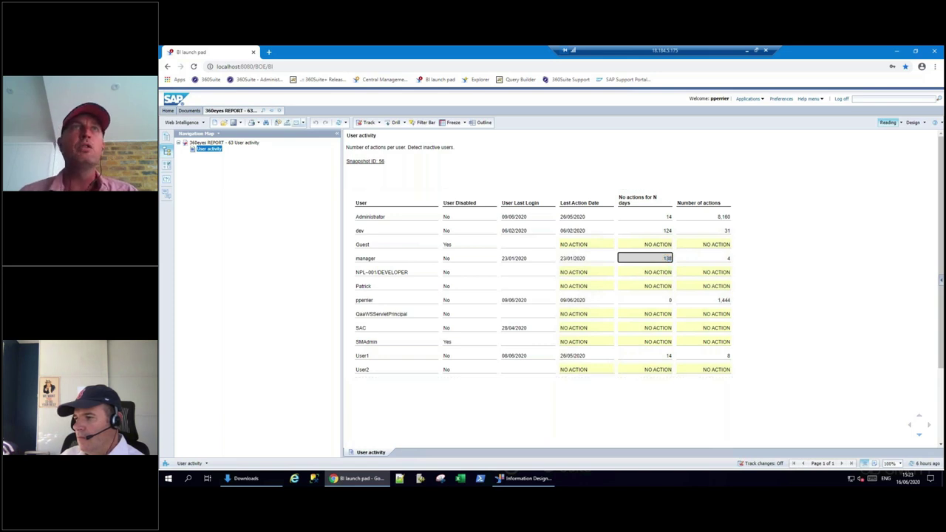
pyautogui.click(279, 111)
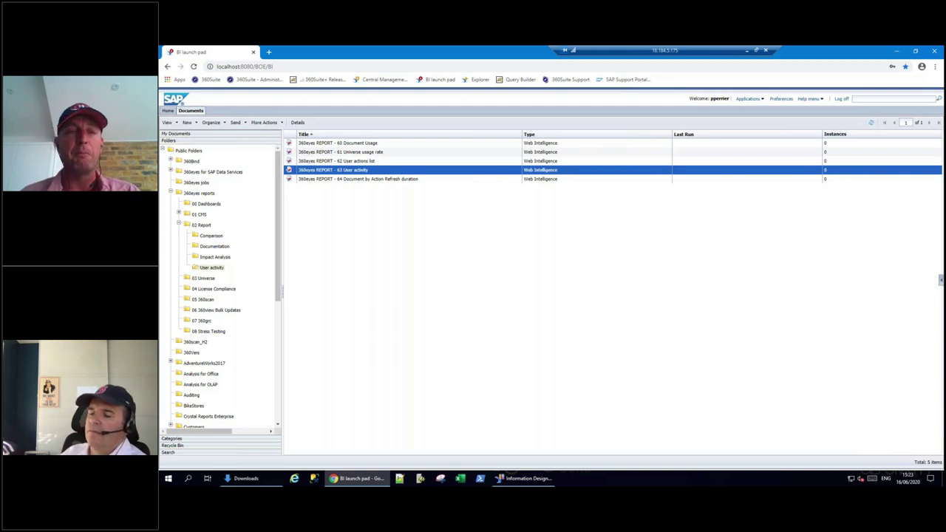
# - Examine which documents use the AdventureWorks2017 Snowflake.unx universe and its Carrier Tracking Number object in the 50 Impact Analysis (Data Source object) report
pyautogui.click(220, 247)
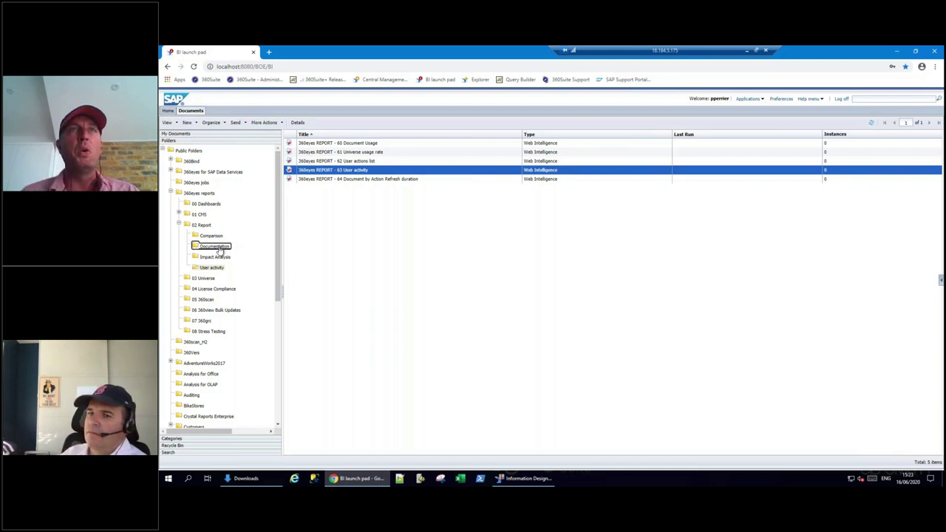
pyautogui.click(222, 257)
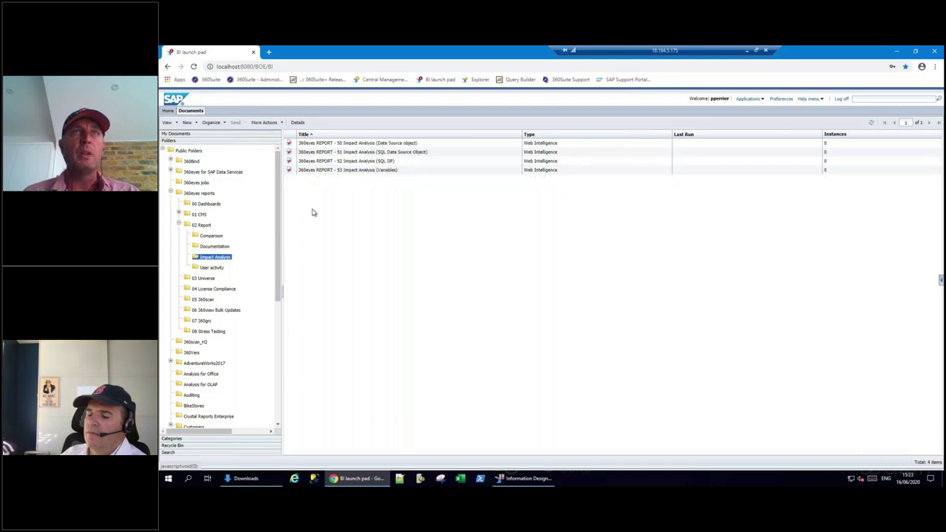
pyautogui.doubleClick(355, 144)
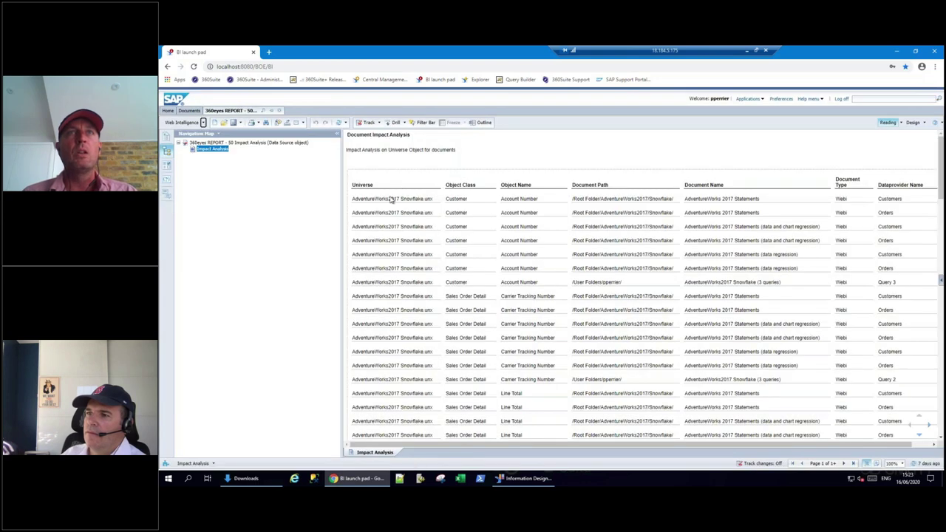
pyautogui.moveTo(381, 198); pyautogui.dragTo(438, 201)
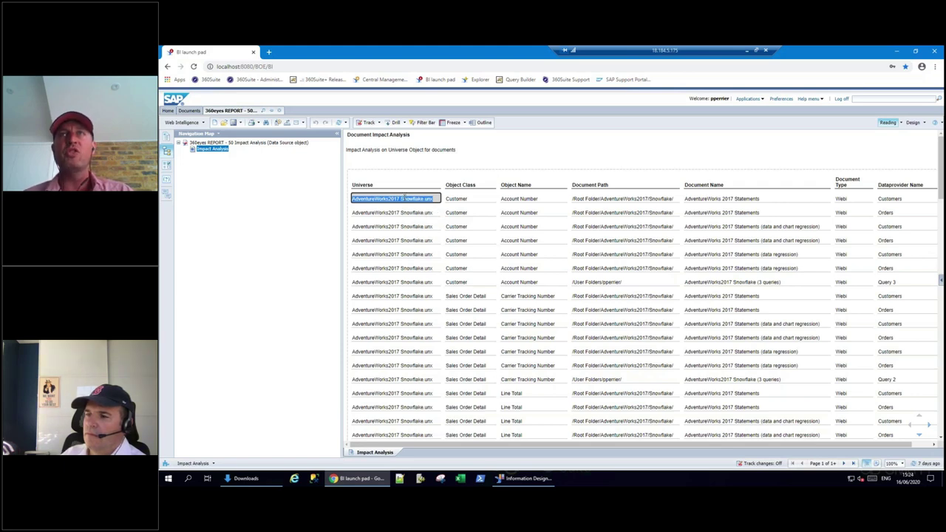
pyautogui.moveTo(704, 198); pyautogui.dragTo(758, 200)
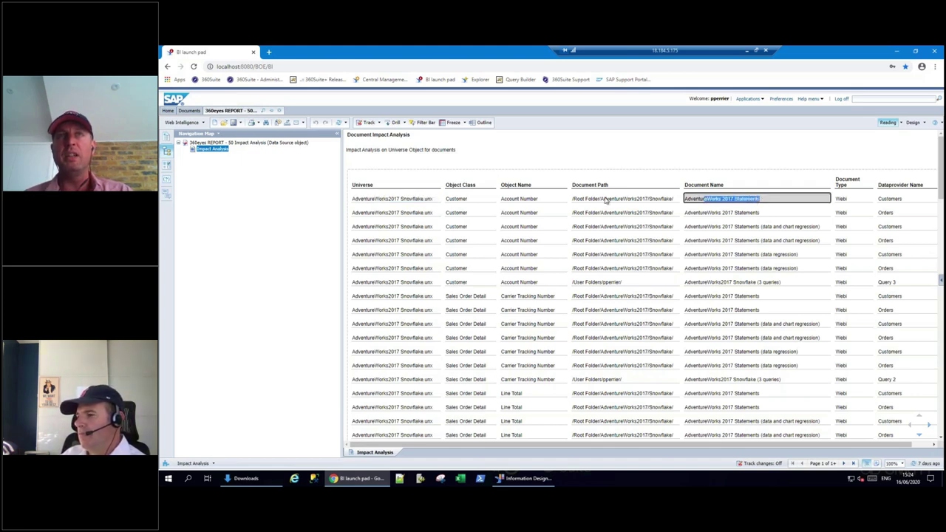
pyautogui.moveTo(388, 198); pyautogui.dragTo(423, 198)
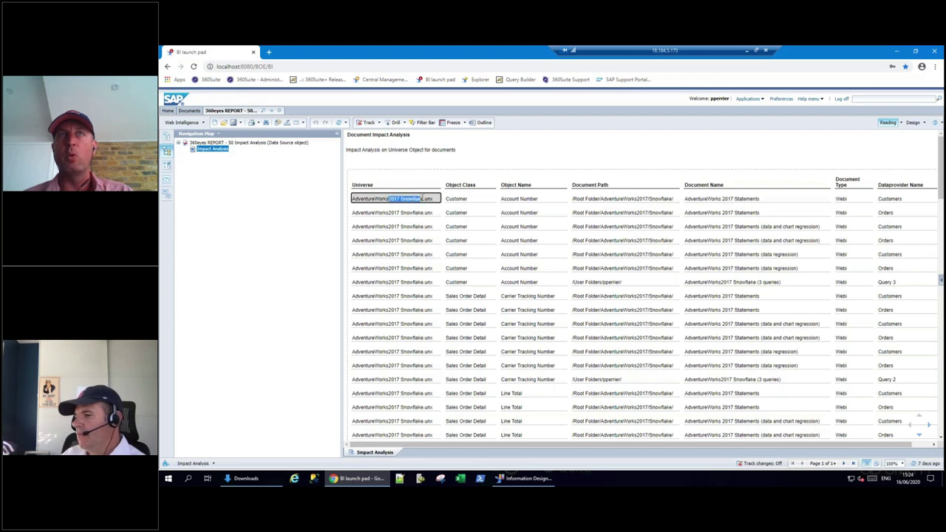
pyautogui.moveTo(694, 199); pyautogui.dragTo(734, 198)
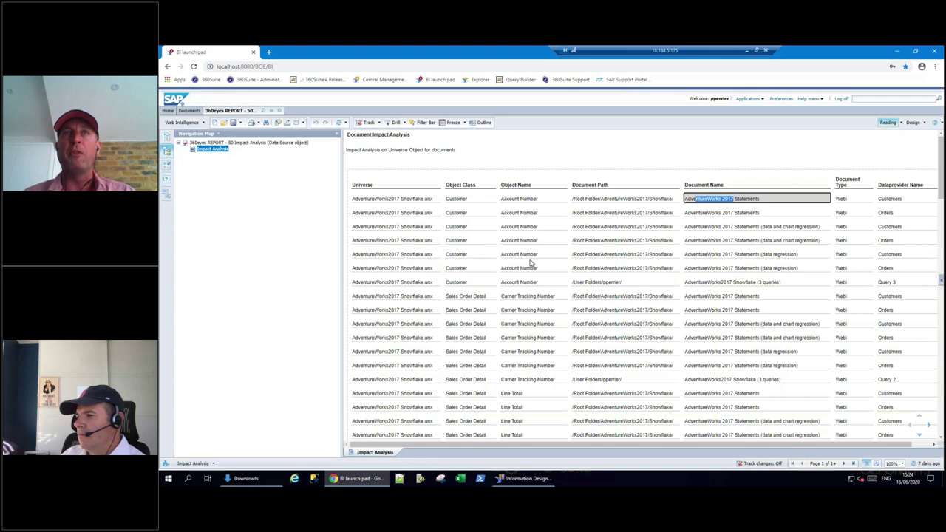
pyautogui.moveTo(502, 295); pyautogui.dragTo(559, 302)
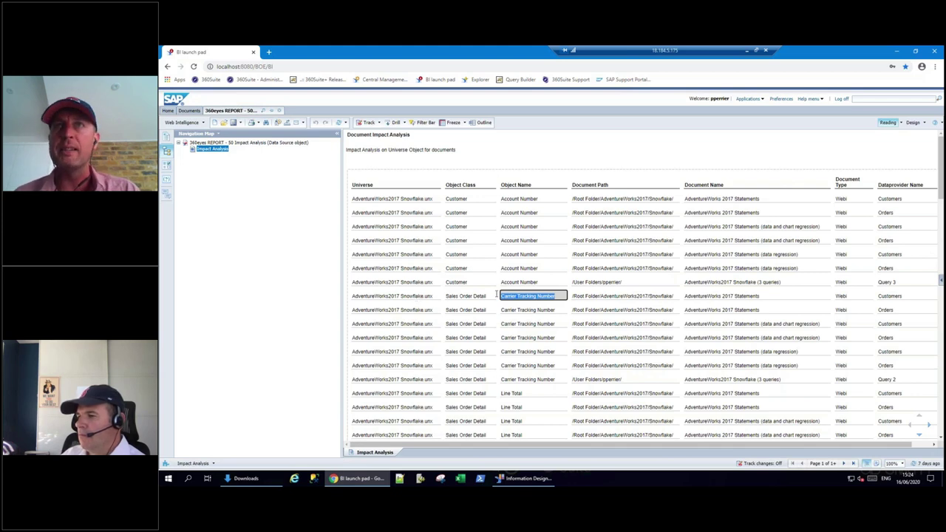
pyautogui.moveTo(686, 296); pyautogui.dragTo(788, 382)
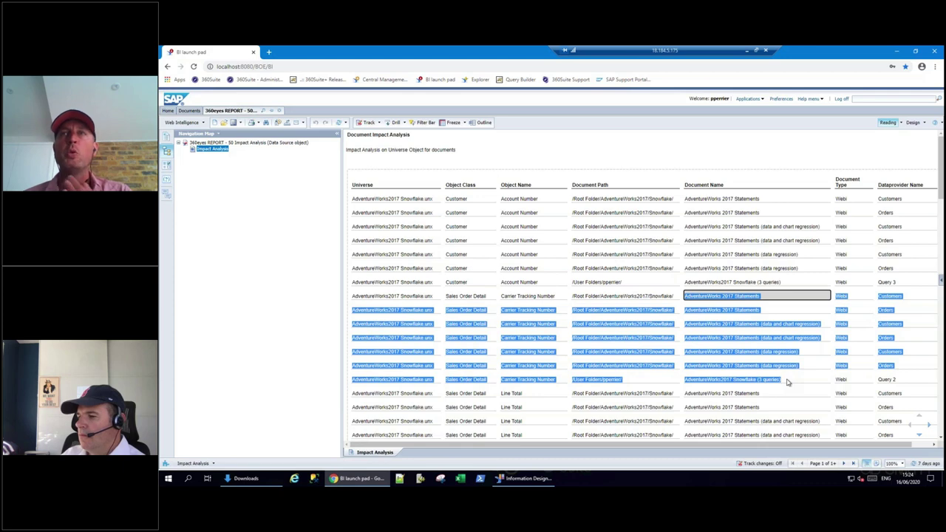
pyautogui.click(279, 111)
# - Examine the Test 360Bind v2 document and its Sales Revenue NEW variable in the 40 Report Documentation report, and close it
pyautogui.click(215, 246)
pyautogui.doubleClick(352, 143)
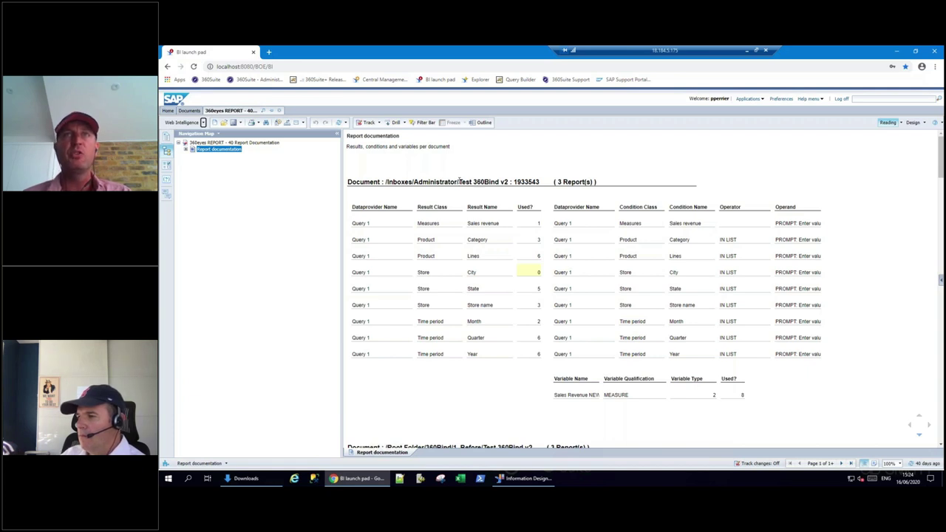
pyautogui.moveTo(459, 181); pyautogui.dragTo(513, 182)
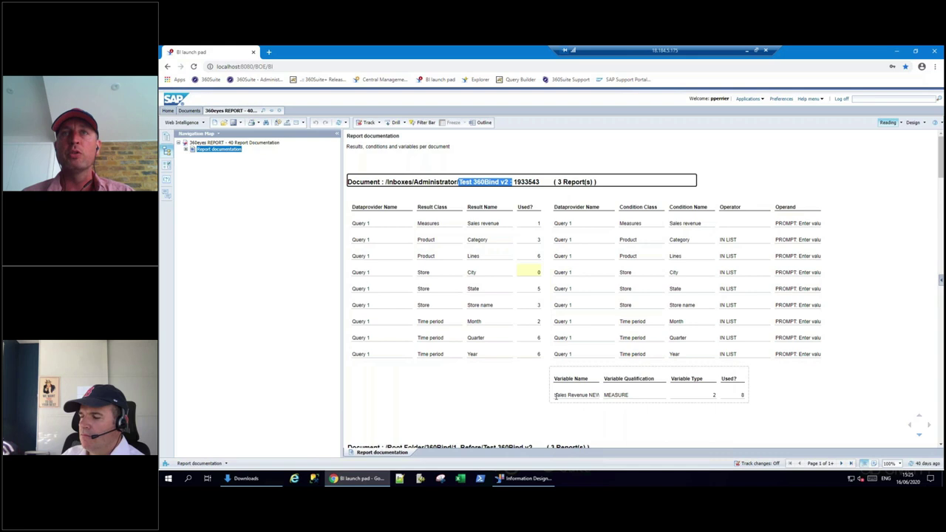
pyautogui.moveTo(555, 395); pyautogui.dragTo(595, 396)
pyautogui.click(595, 395)
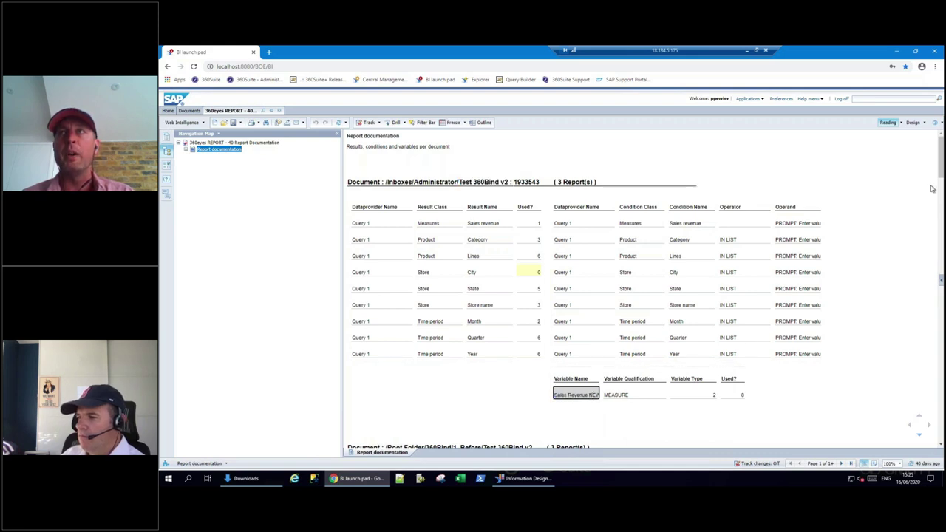
pyautogui.moveTo(941, 180); pyautogui.dragTo(940, 285)
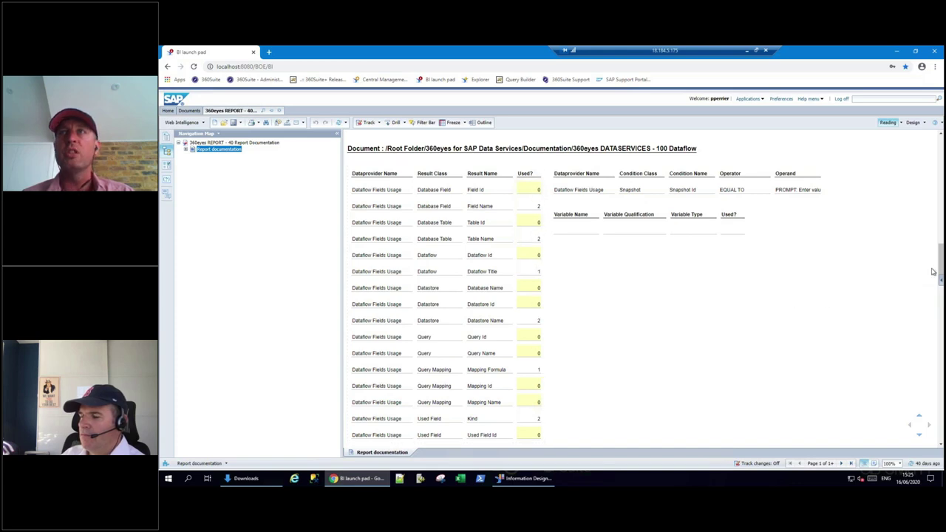
pyautogui.moveTo(941, 262); pyautogui.dragTo(941, 267)
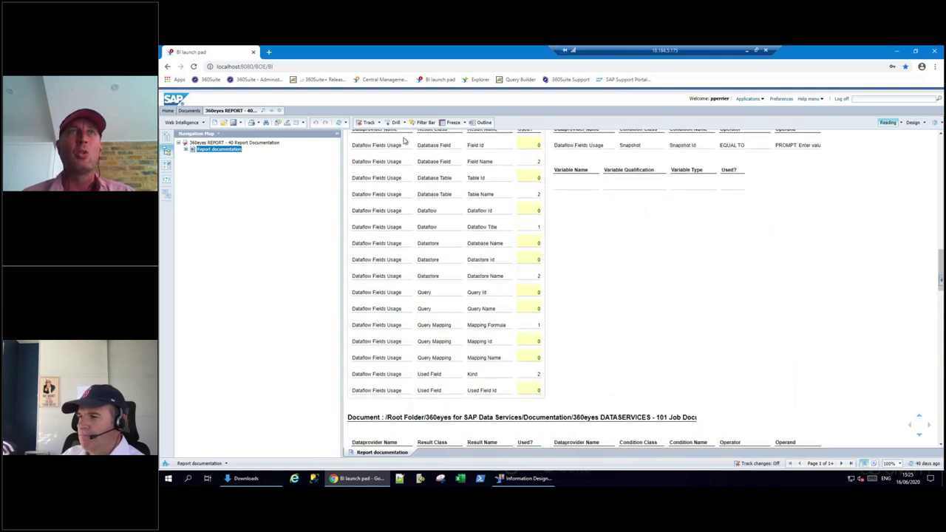
pyautogui.click(279, 111)
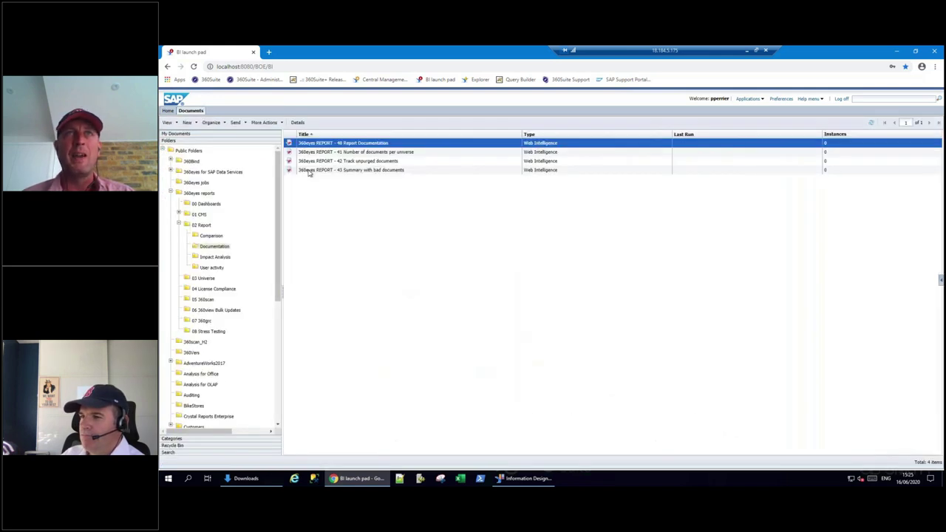
# - View the 42 Track unpurged documents report, and check the thresholds and the Snowflake (JDBC) row count in 43 Summary with bad documents
pyautogui.doubleClick(353, 162)
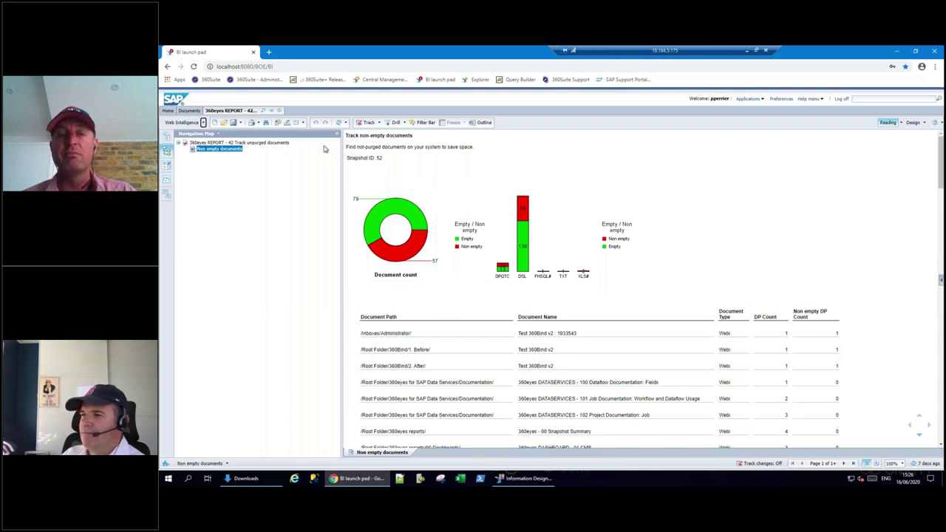
pyautogui.click(280, 113)
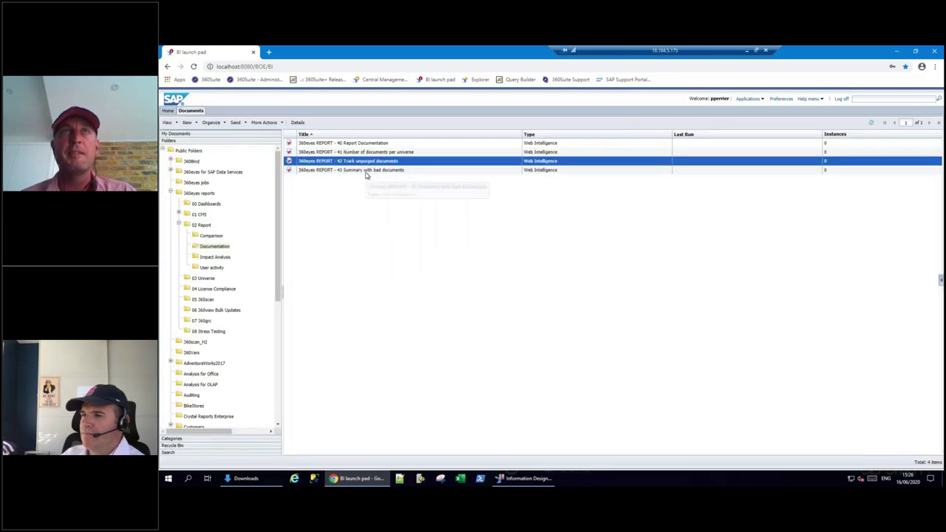
pyautogui.doubleClick(365, 172)
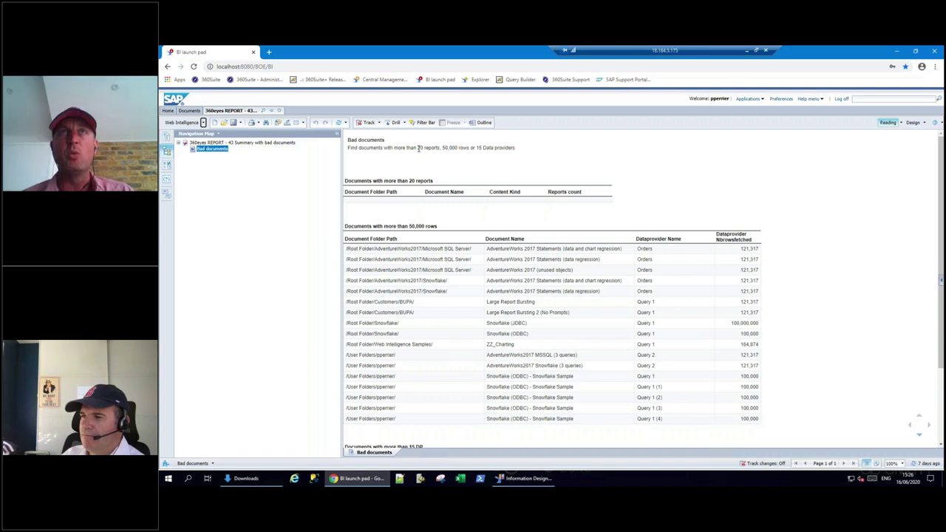
pyautogui.doubleClick(418, 148)
pyautogui.moveTo(417, 148); pyautogui.dragTo(514, 147)
pyautogui.click(509, 148)
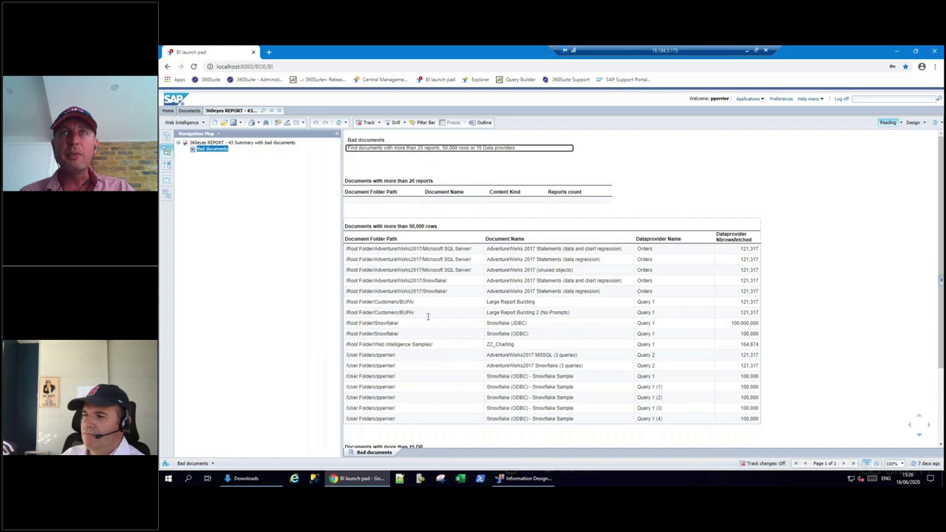
pyautogui.moveTo(371, 323); pyautogui.dragTo(788, 337)
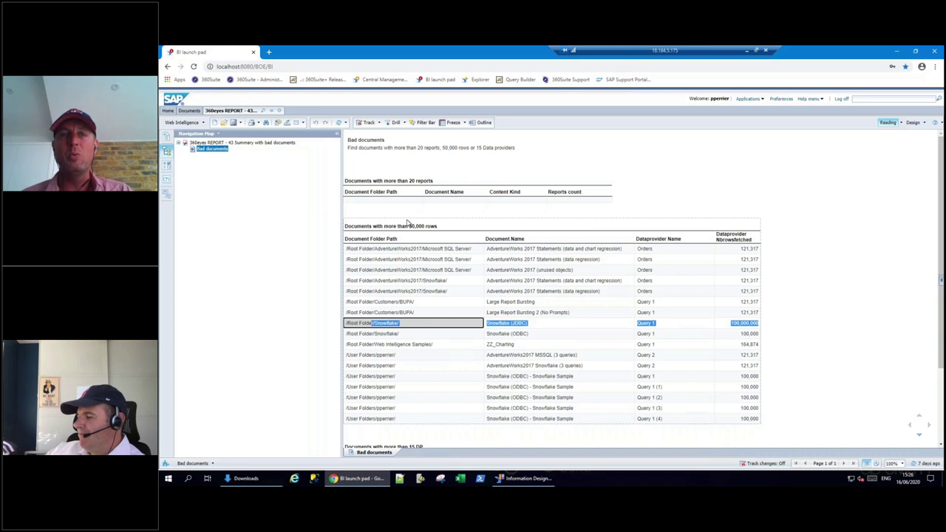
pyautogui.click(281, 117)
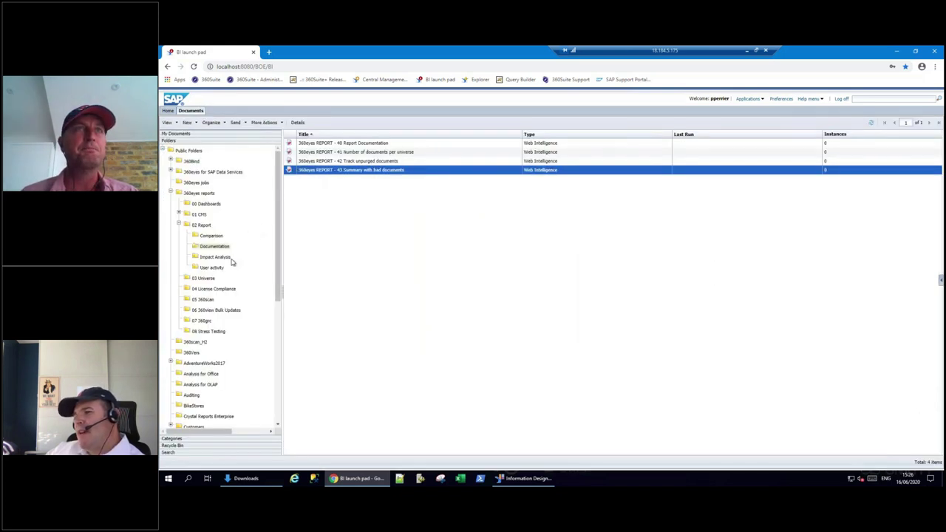
# - Look through the report lists of the 03 Universe, Comparison and Documentation folders
pyautogui.click(204, 277)
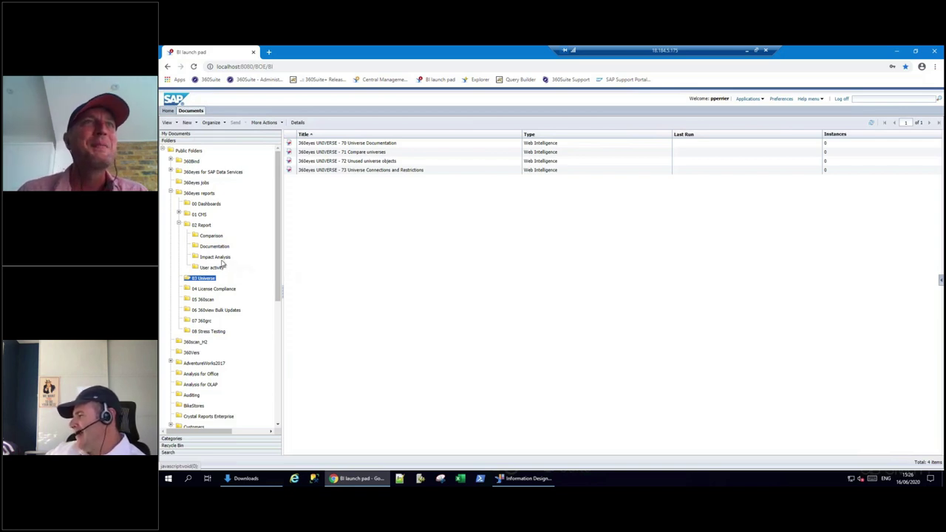
pyautogui.click(211, 235)
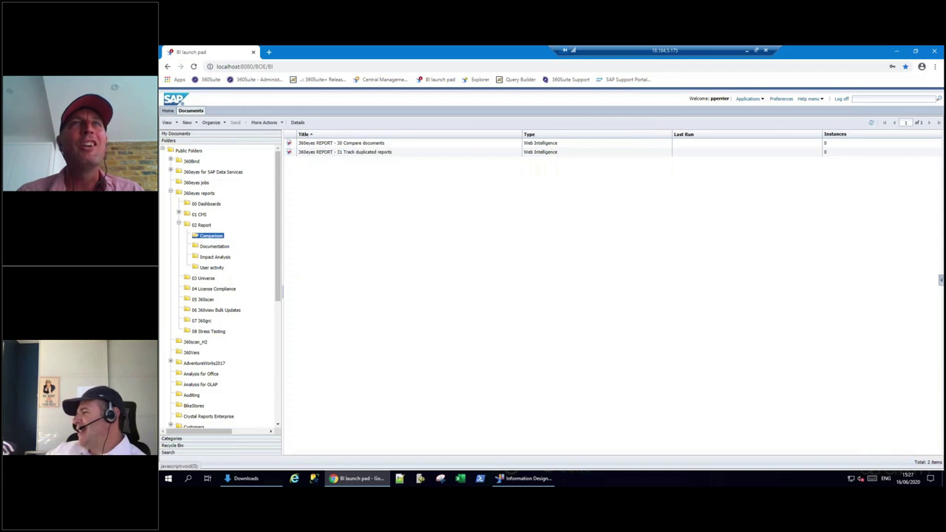
pyautogui.click(214, 246)
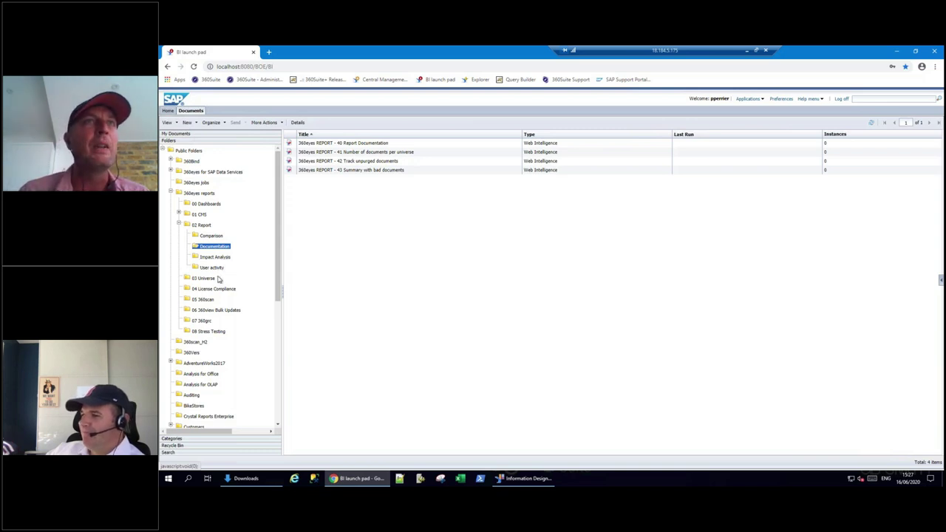
# - Check the first variable value of Sales Revenue NEW in the 53 Impact Analysis (Variables) report, and close the report
pyautogui.moveTo(226, 247); pyautogui.dragTo(218, 260)
pyautogui.click(216, 257)
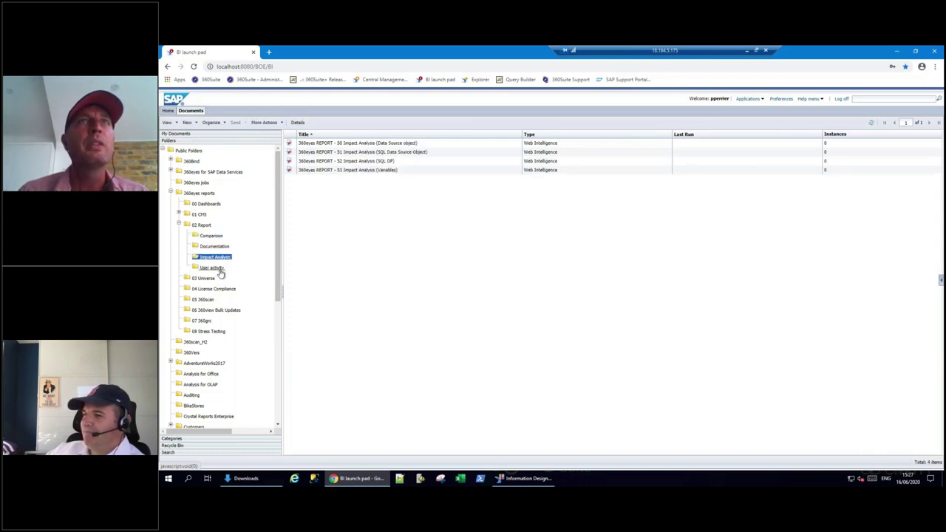
pyautogui.doubleClick(329, 173)
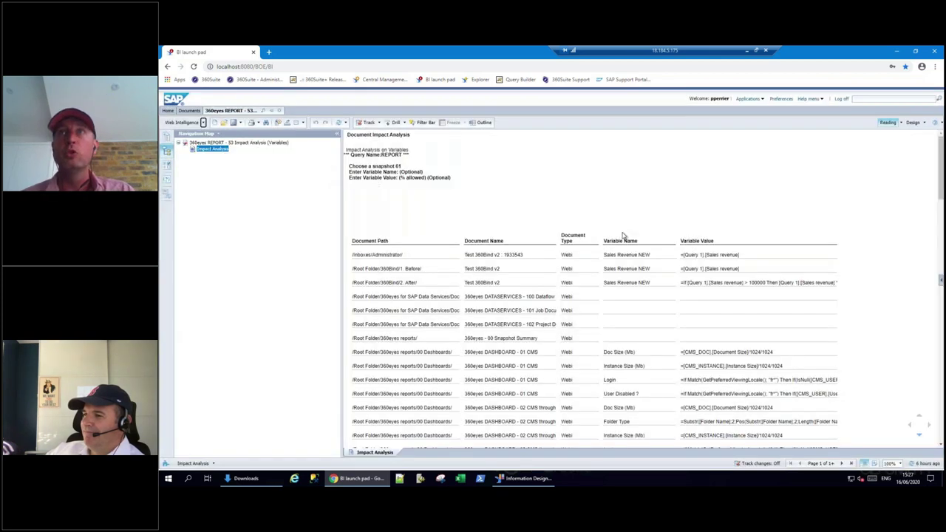
pyautogui.click(713, 254)
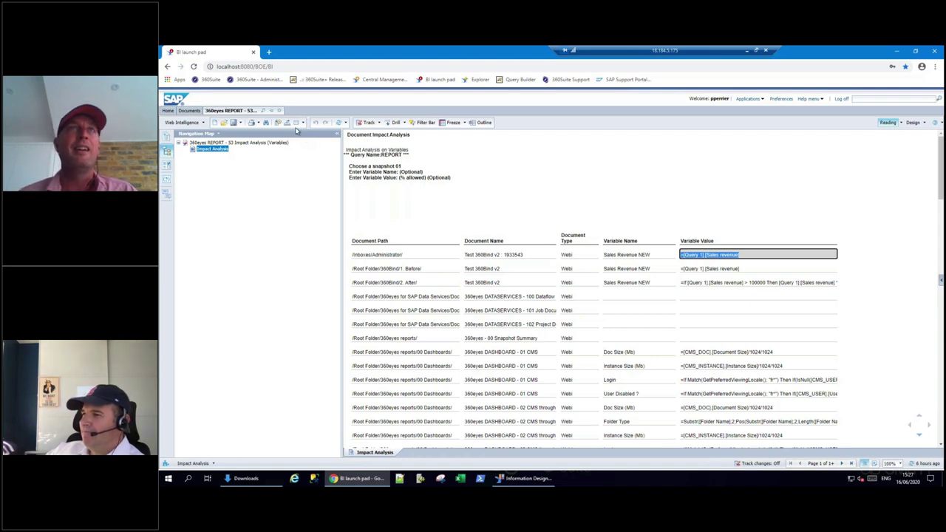
pyautogui.click(279, 110)
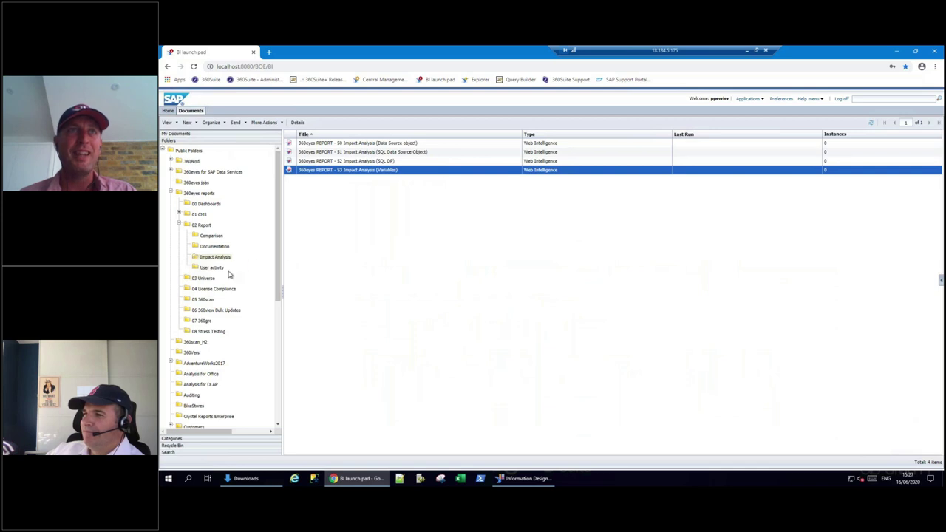
# - Open the 72 Unused universe objects report and check object usage for the AdventureWorks2017.unx and AdventureWorks2017 Snowflake.unx universes
pyautogui.click(205, 278)
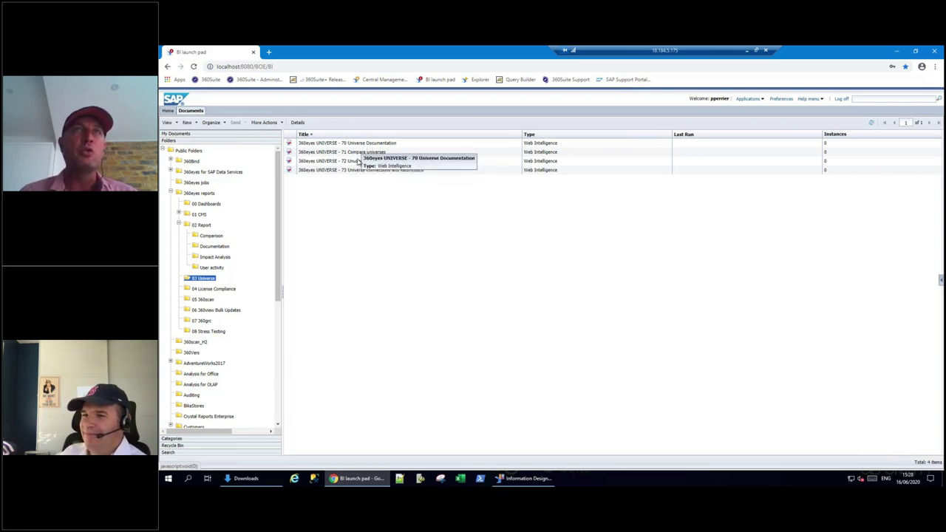
pyautogui.doubleClick(356, 162)
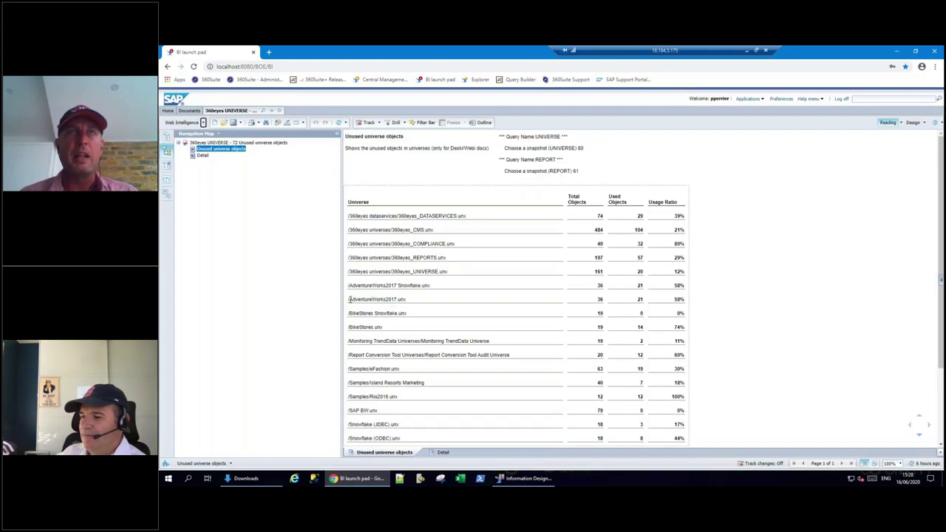
pyautogui.click(412, 300)
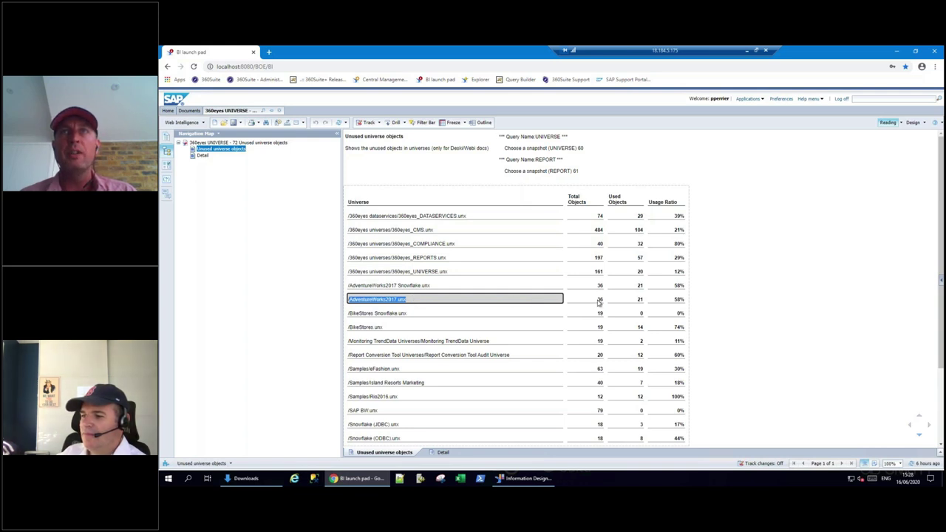
pyautogui.click(599, 300)
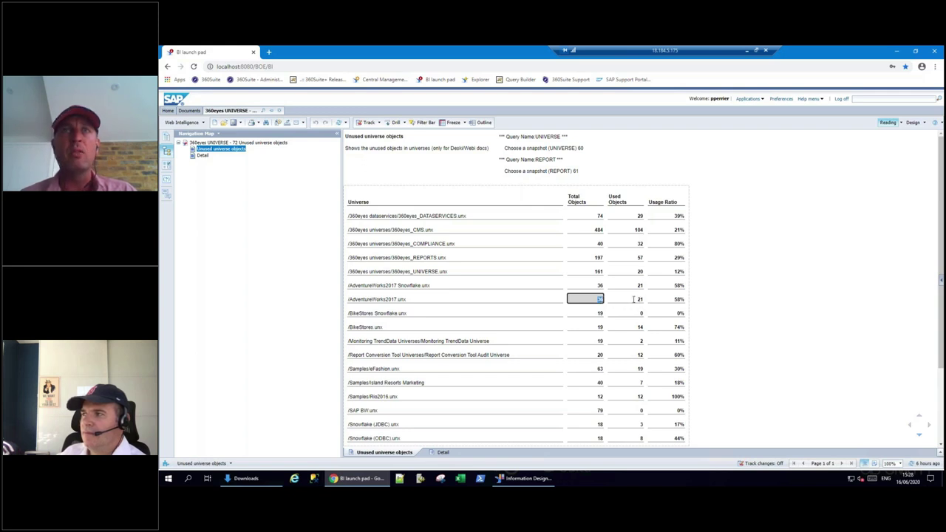
pyautogui.moveTo(351, 285); pyautogui.dragTo(423, 289)
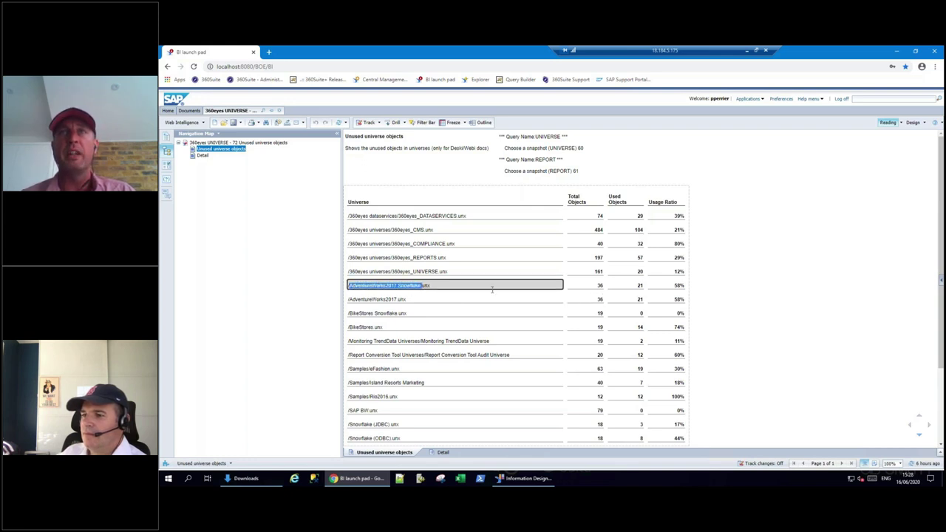
pyautogui.doubleClick(640, 286)
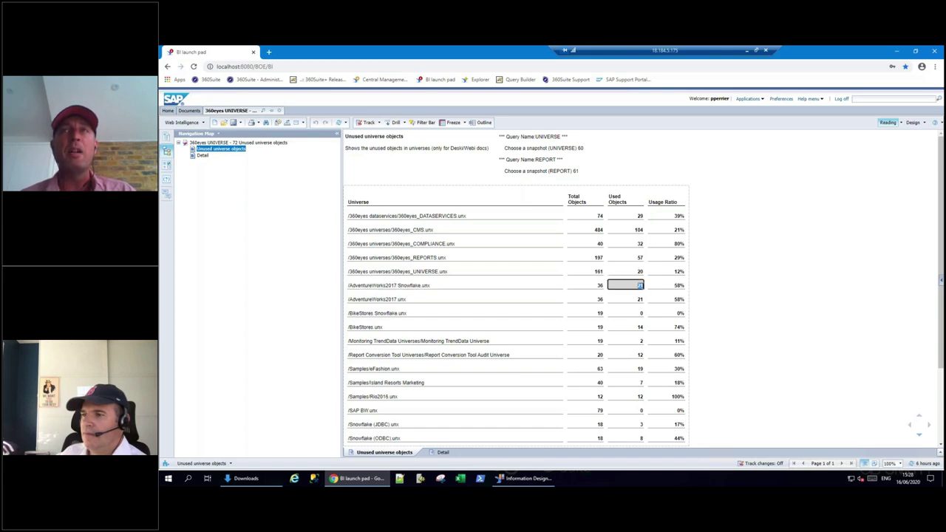
# - Check the object counts of C Birth Country and C Current Addr Sk in the unused objects report's Detail view, and close the report
pyautogui.click(443, 452)
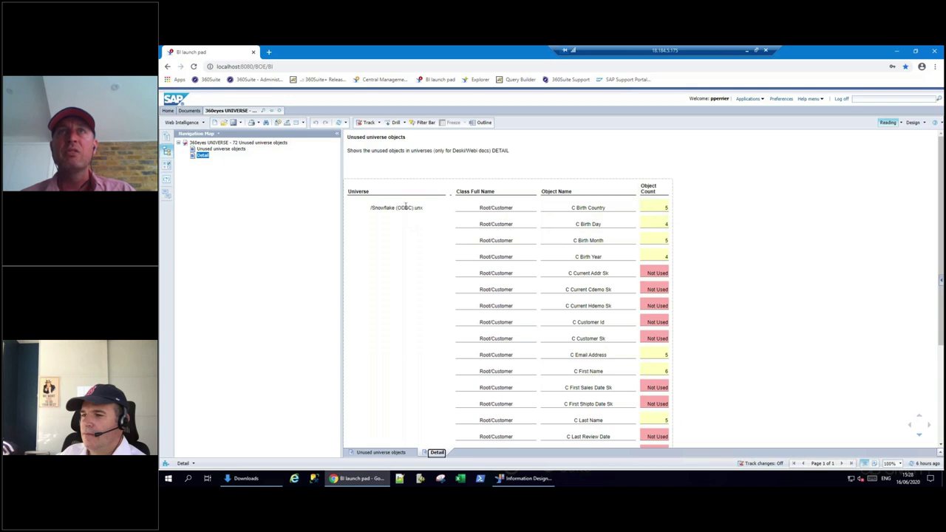
pyautogui.click(591, 212)
pyautogui.click(660, 209)
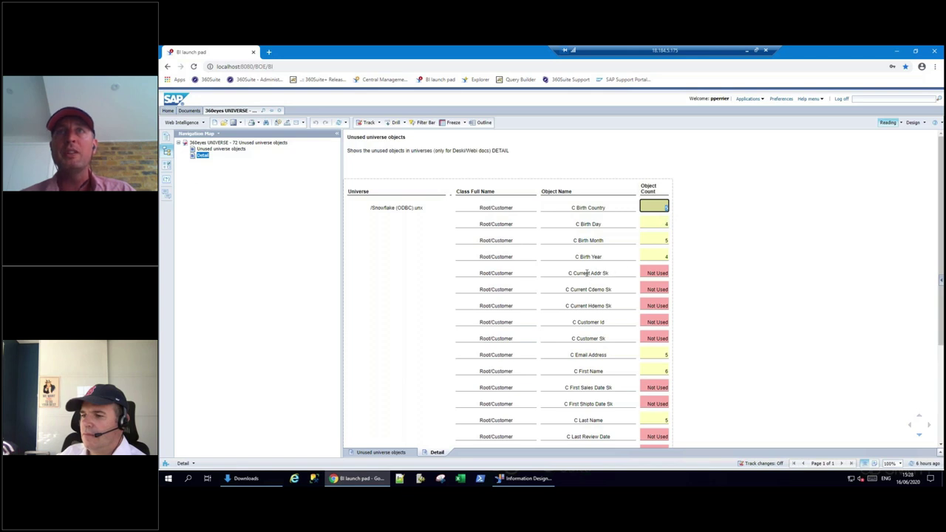
pyautogui.moveTo(571, 273); pyautogui.dragTo(600, 274)
pyautogui.doubleClick(650, 273)
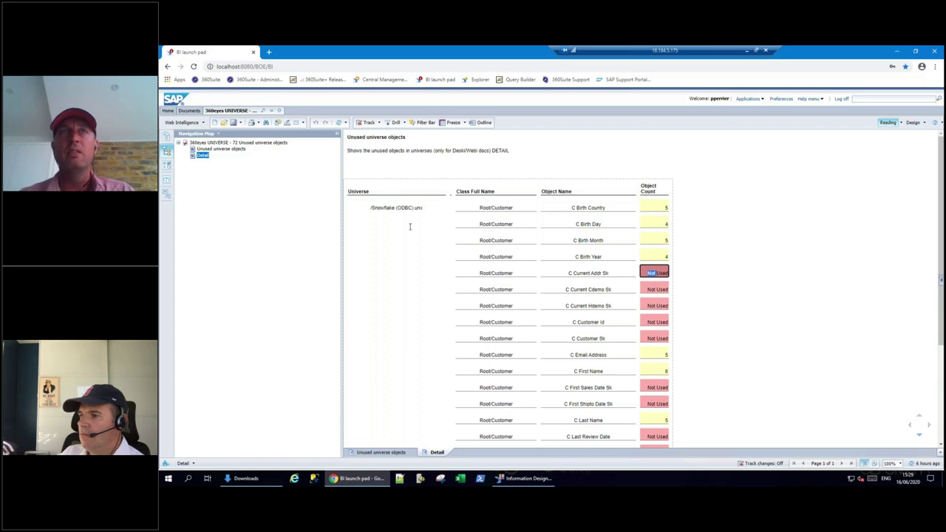
pyautogui.click(280, 111)
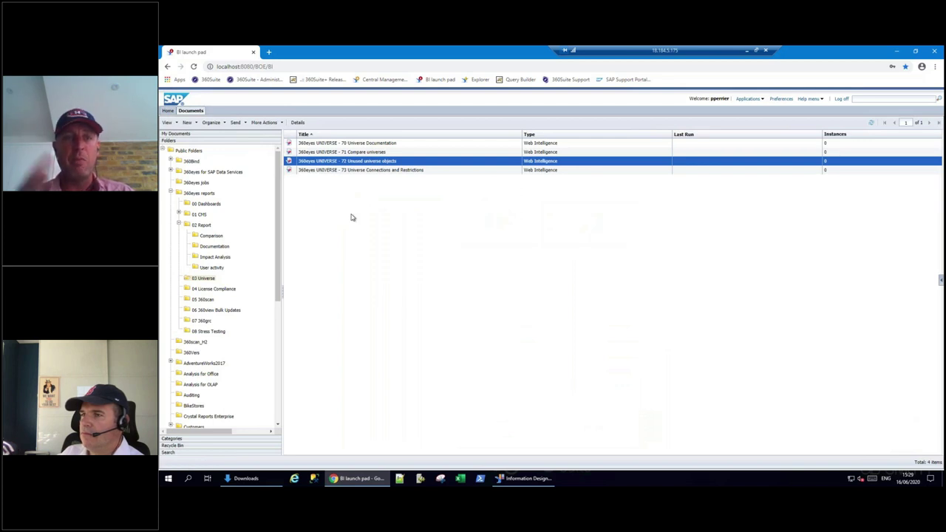
# - Examine the scheduled jobs summary and details in the 13 Scheduling Analysis report from the CMS technical reports, and close it
pyautogui.click(210, 215)
pyautogui.click(314, 153)
pyautogui.doubleClick(314, 155)
pyautogui.doubleClick(349, 173)
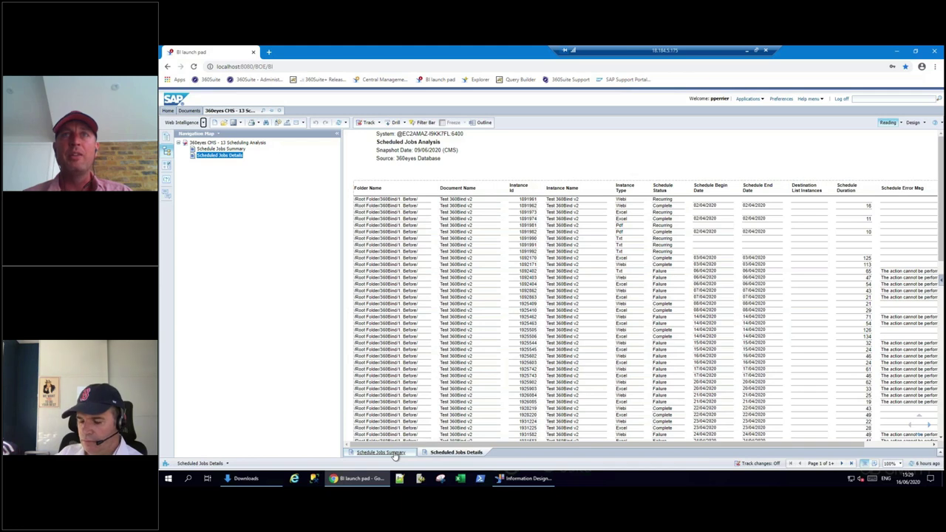
pyautogui.click(381, 452)
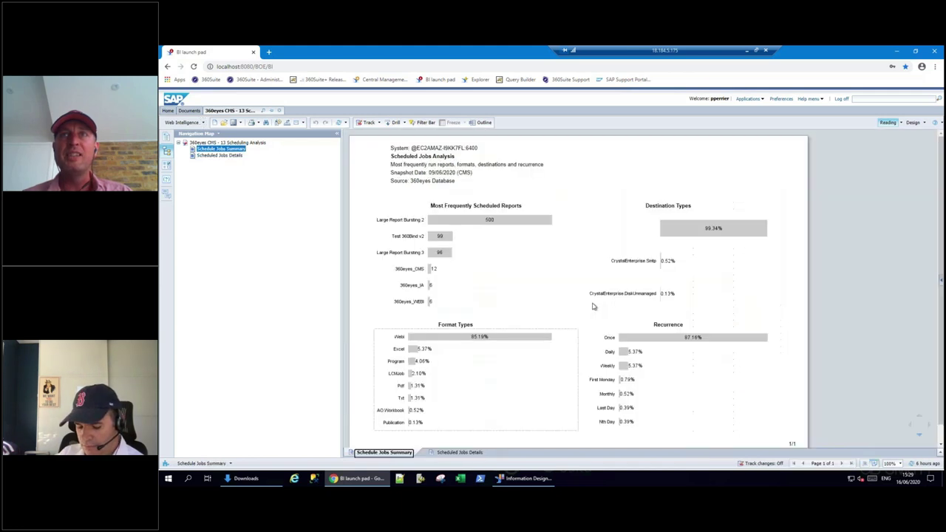
pyautogui.click(455, 452)
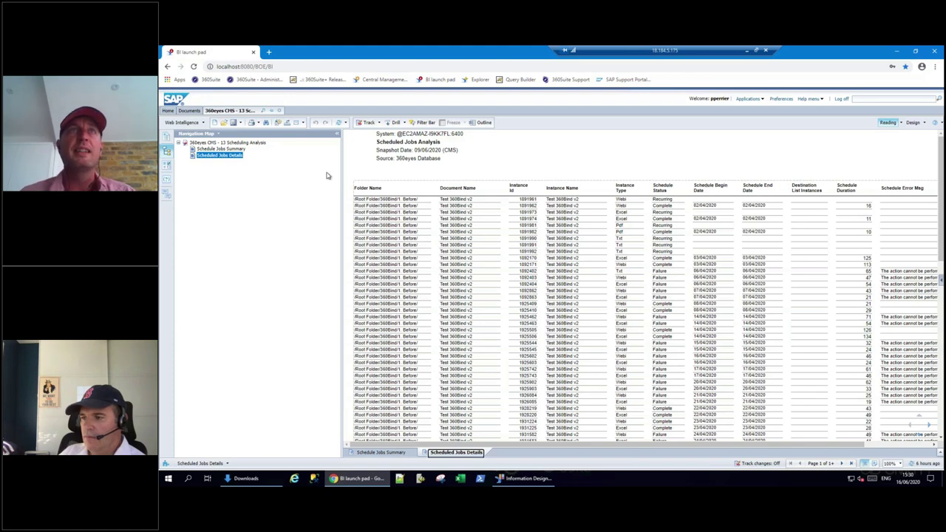
pyautogui.click(278, 110)
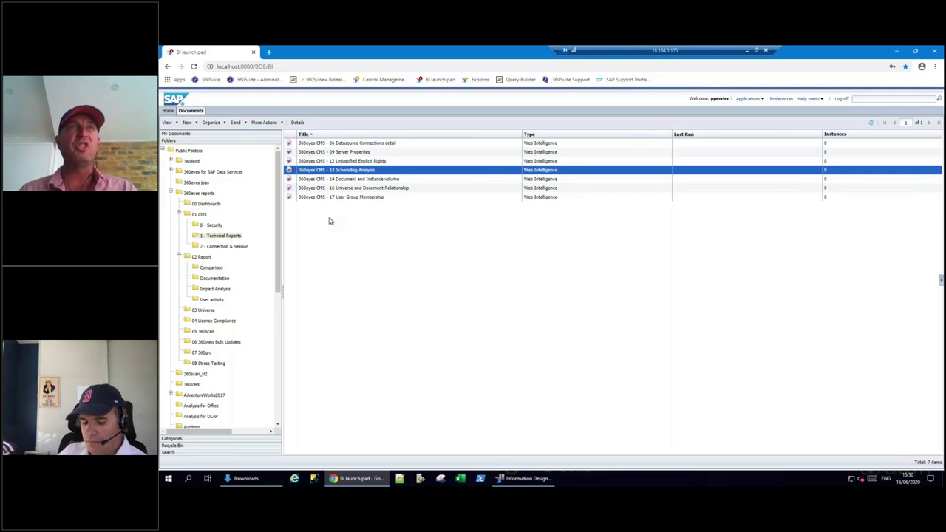
# - Open the 10 Folder Security Matrix report from the CMS security reports
pyautogui.click(214, 226)
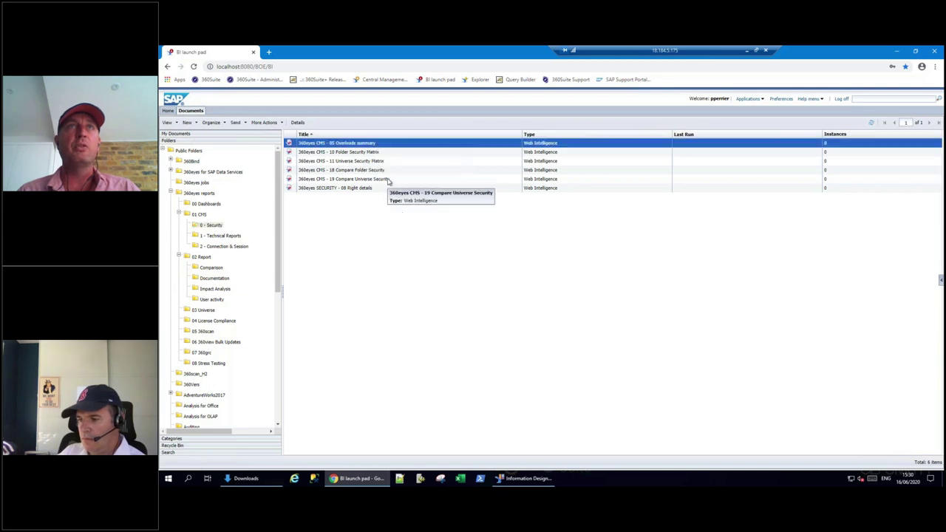
pyautogui.click(368, 153)
pyautogui.doubleClick(368, 152)
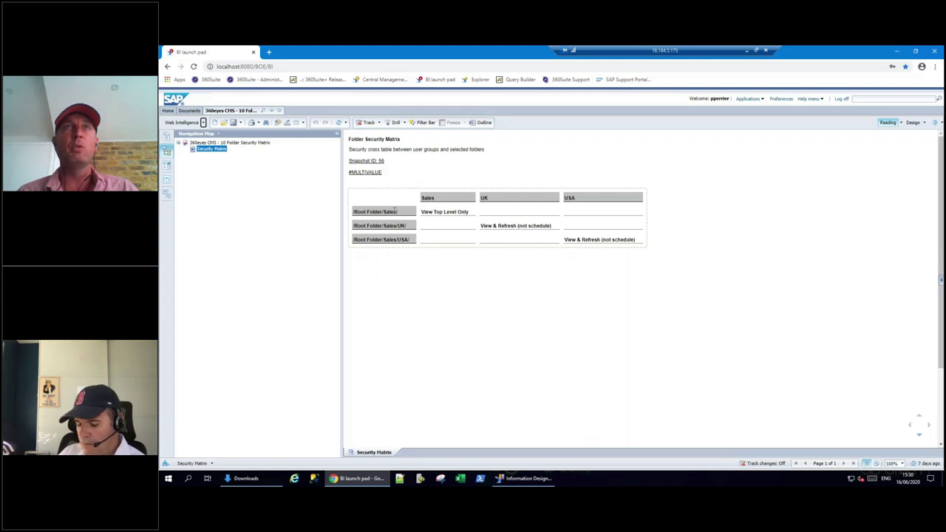
# - Examine the access levels of the Sales, UK and USA groups on the sales folders in the Folder Security Matrix, and close the report
pyautogui.click(427, 198)
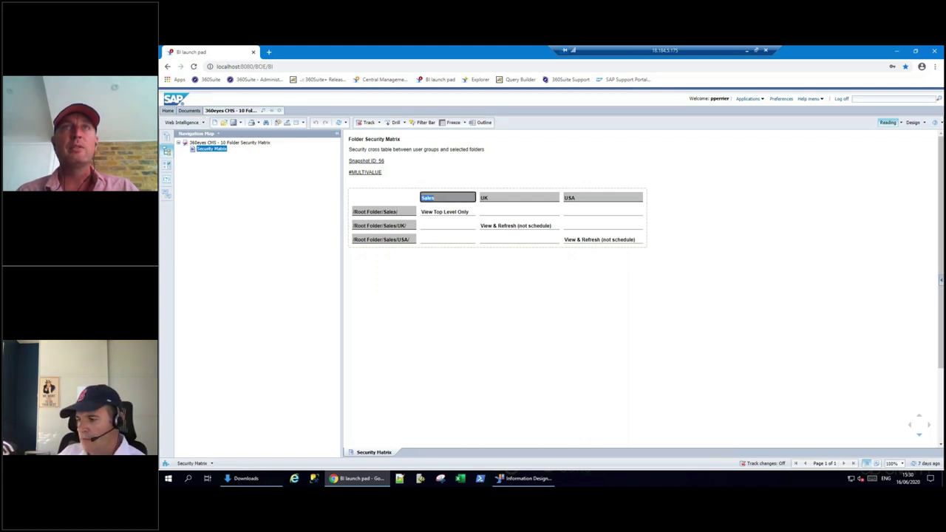
pyautogui.moveTo(422, 211); pyautogui.dragTo(461, 212)
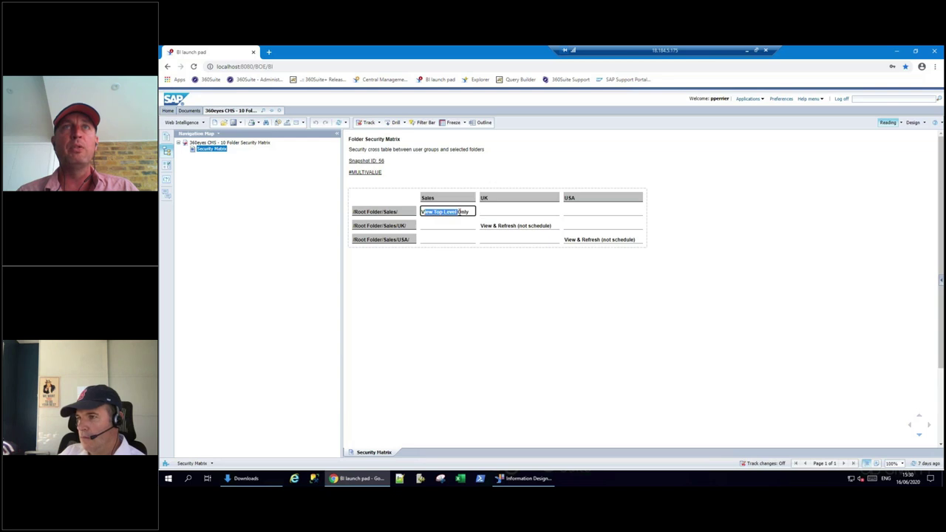
pyautogui.click(484, 198)
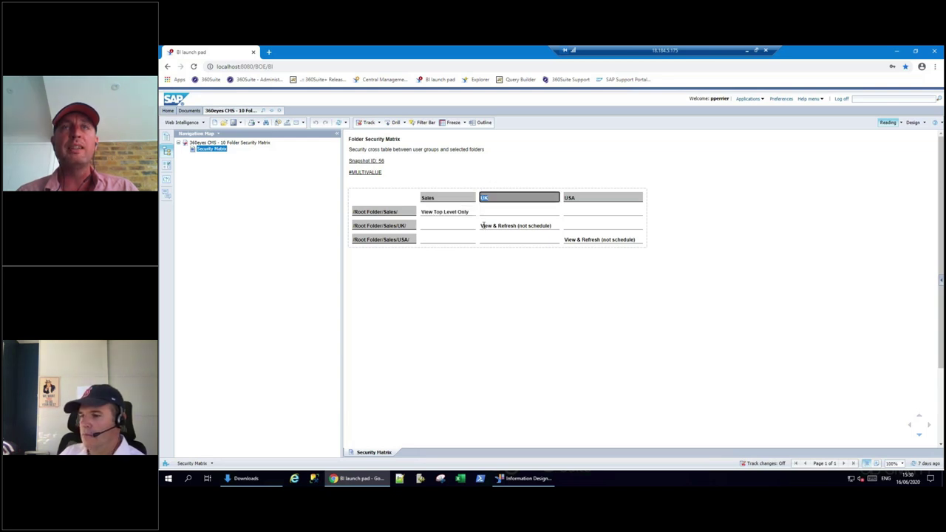
pyautogui.click(499, 226)
pyautogui.click(567, 198)
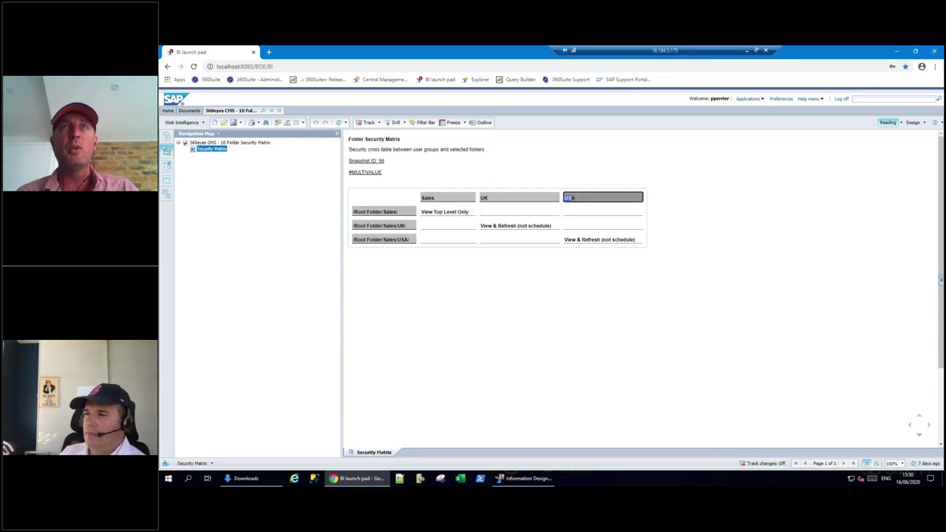
pyautogui.click(589, 239)
pyautogui.click(591, 248)
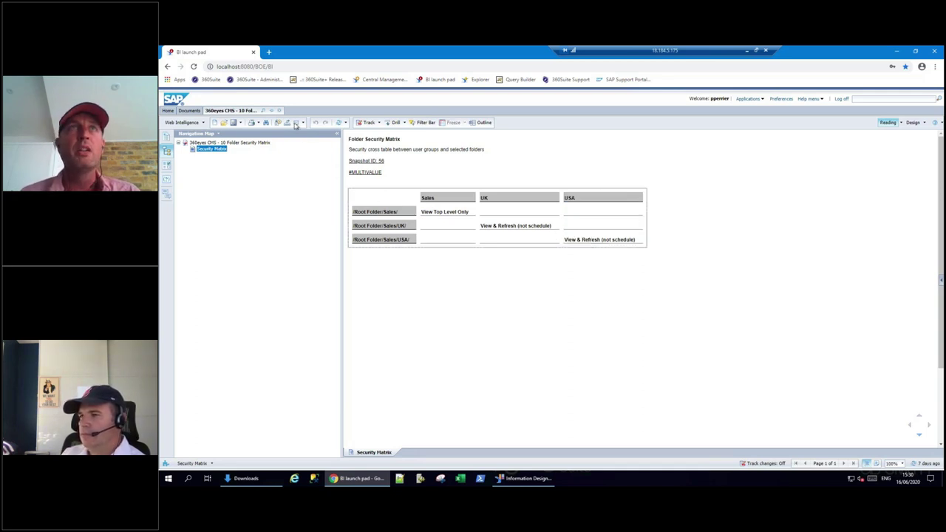
pyautogui.click(278, 110)
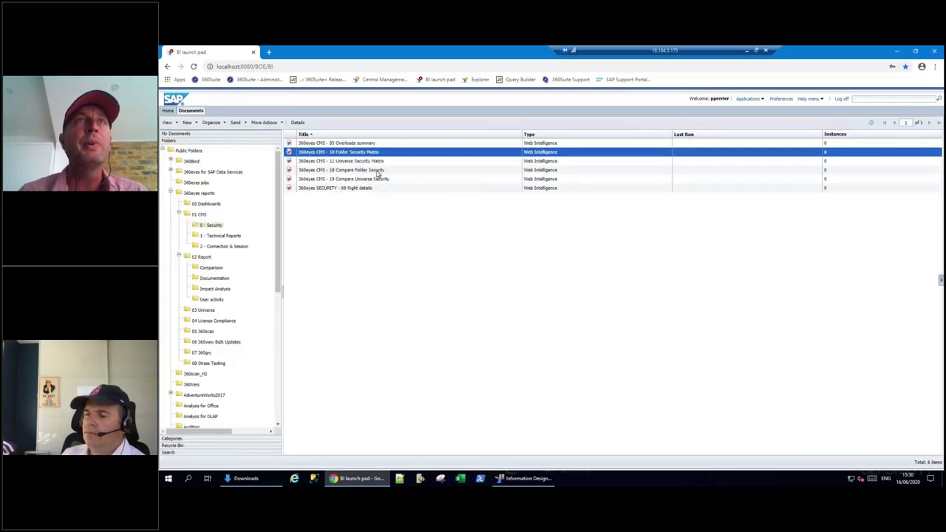
# - Open the 18 Compare Folder Security report and choose /Root Folder/Sales/ as its folder prompt value, searching the folders for "sales"
pyautogui.click(377, 171)
pyautogui.doubleClick(377, 171)
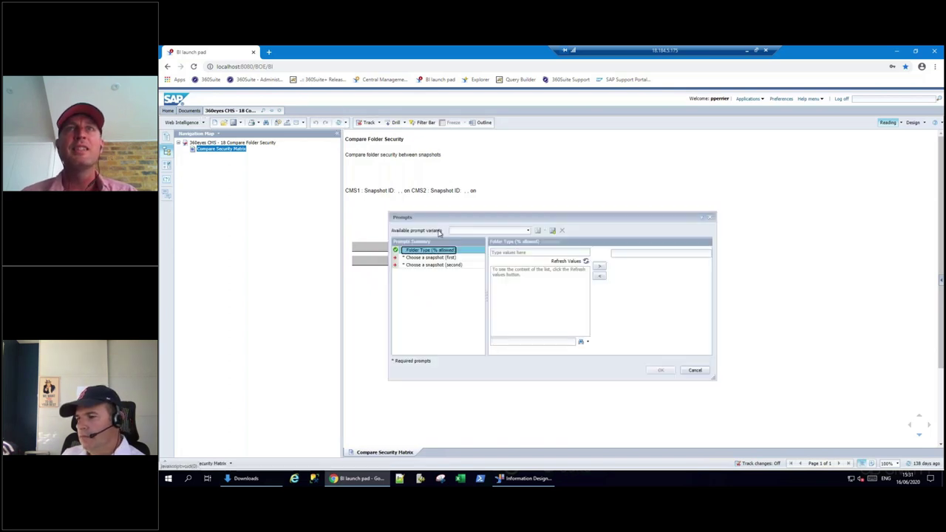
pyautogui.click(532, 342)
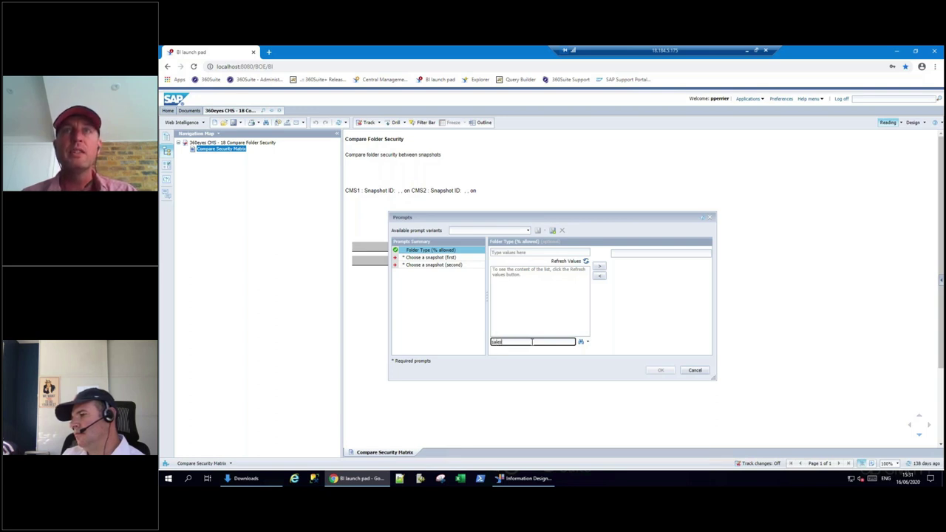
pyautogui.press('Return')
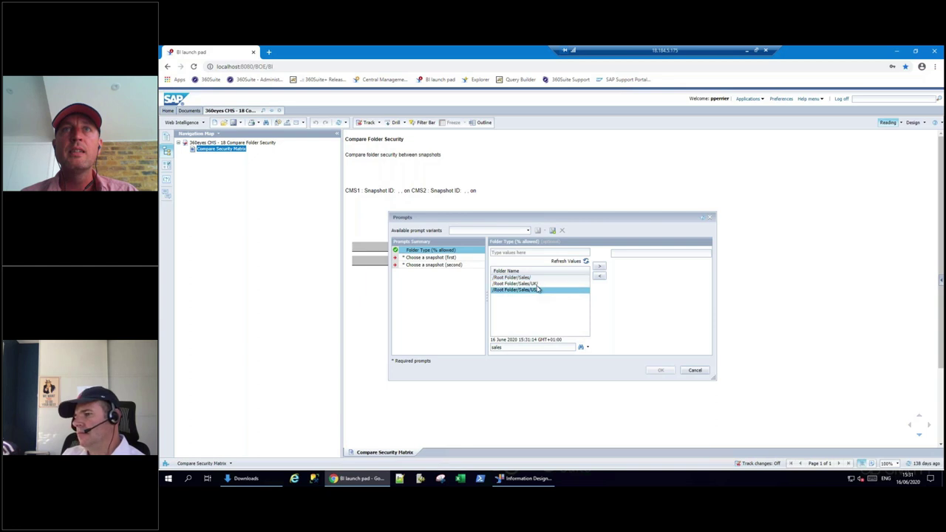
pyautogui.click(584, 278)
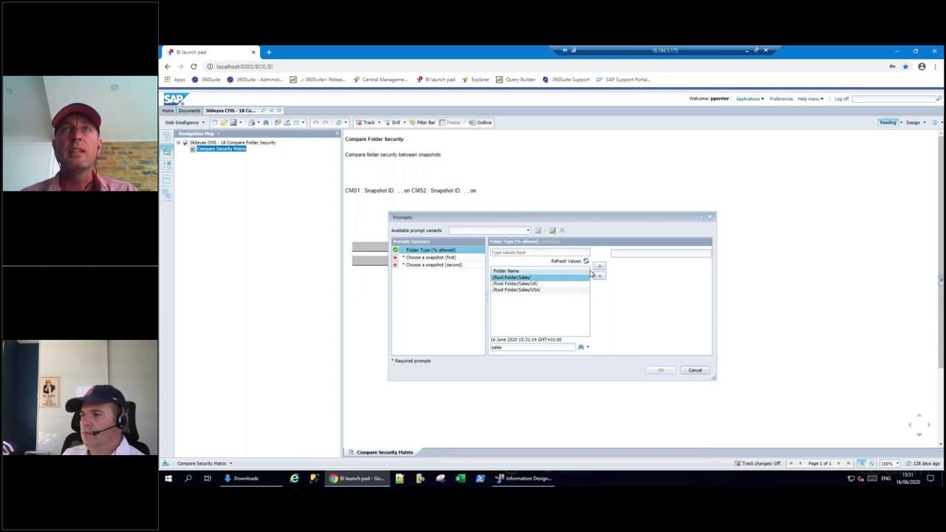
pyautogui.click(599, 266)
pyautogui.click(572, 285)
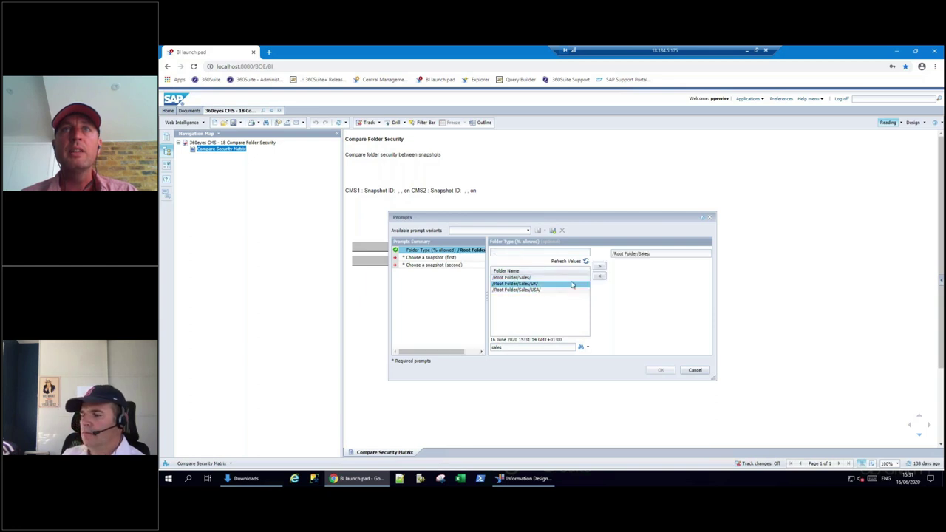
# - Choose 56 as the first snapshot and 51 as the second, and run the folder security comparison
pyautogui.click(462, 258)
pyautogui.click(531, 279)
pyautogui.click(463, 265)
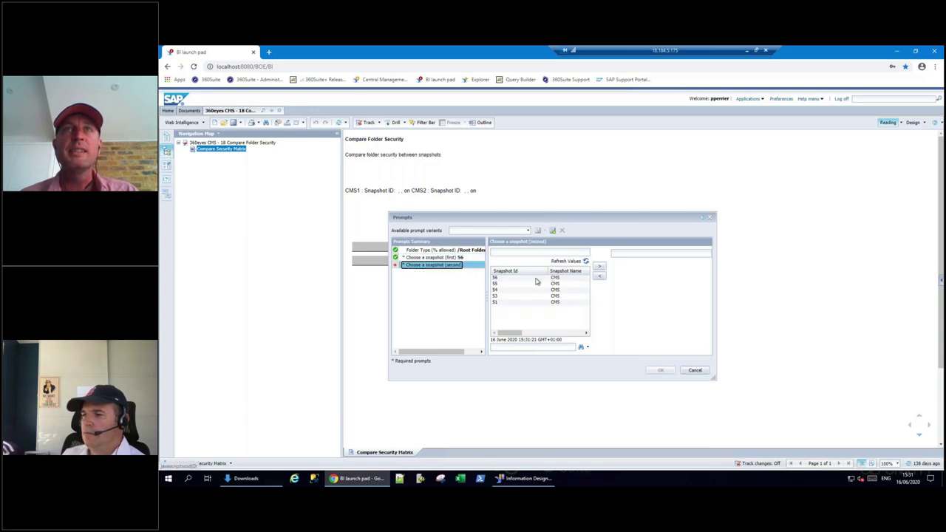
pyautogui.click(527, 303)
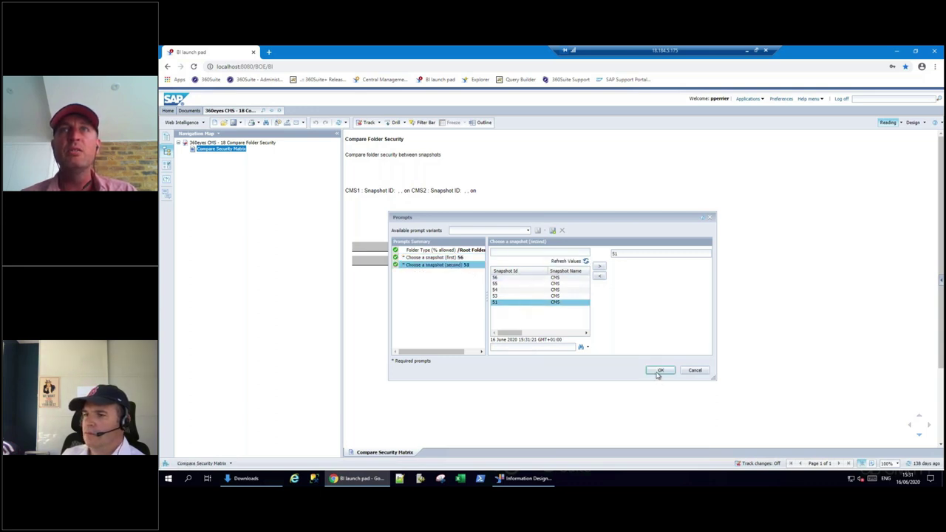
pyautogui.click(659, 370)
pyautogui.click(592, 311)
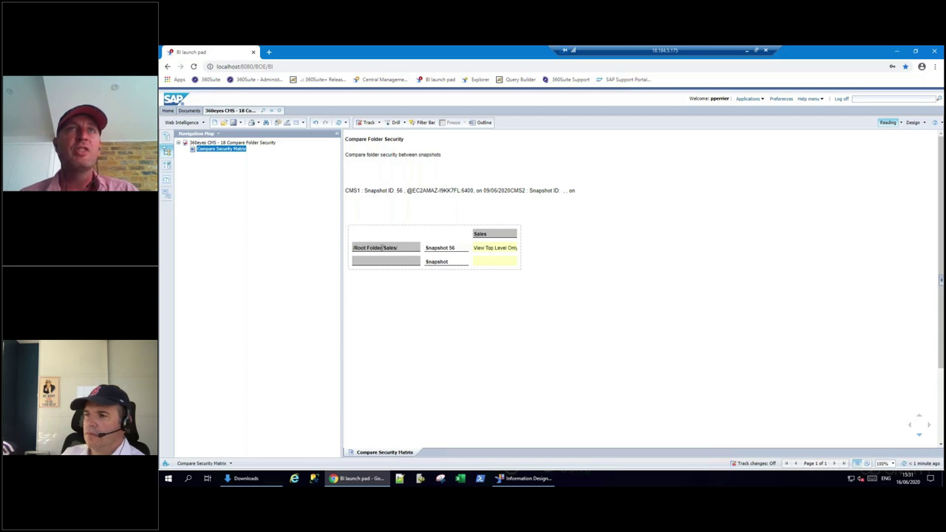
# - Compare the Sales group's access to /Root Folder/Sales/ between the two snapshots in the comparison table
pyautogui.doubleClick(386, 248)
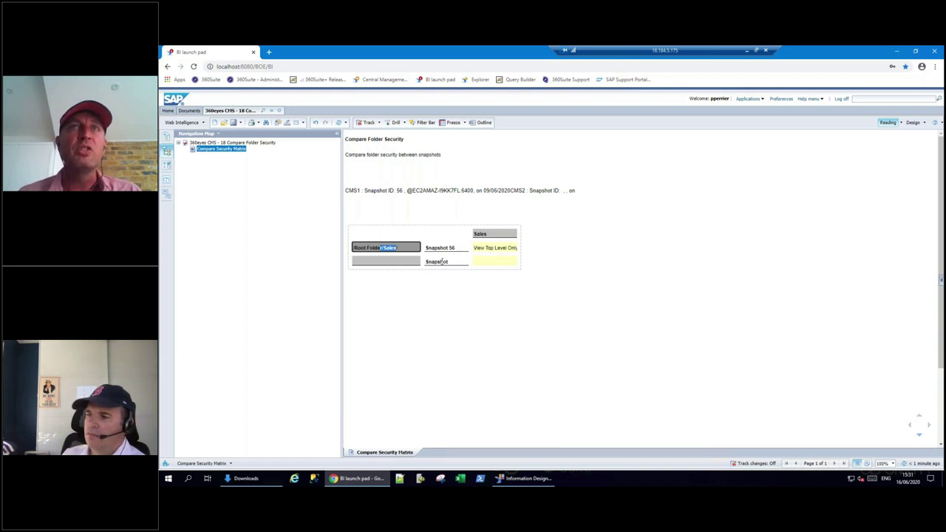
pyautogui.doubleClick(446, 262)
pyautogui.click(494, 264)
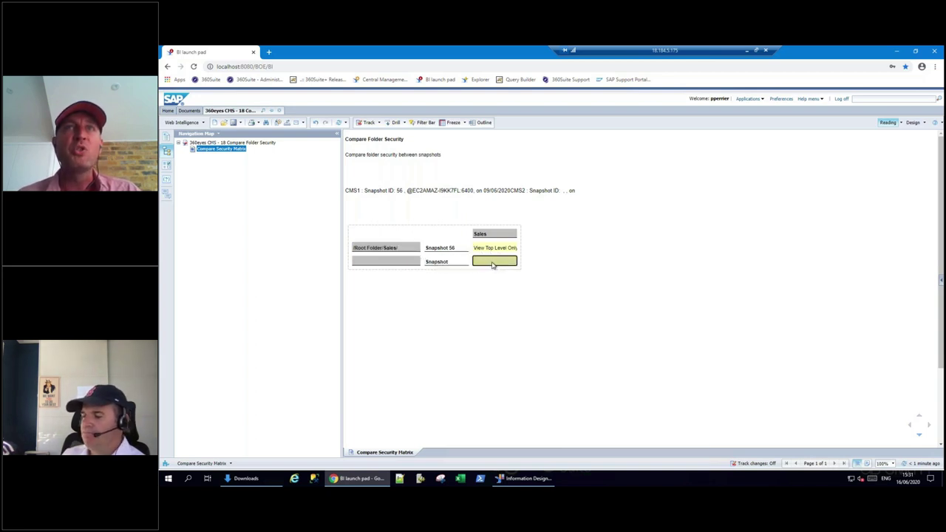
pyautogui.click(491, 248)
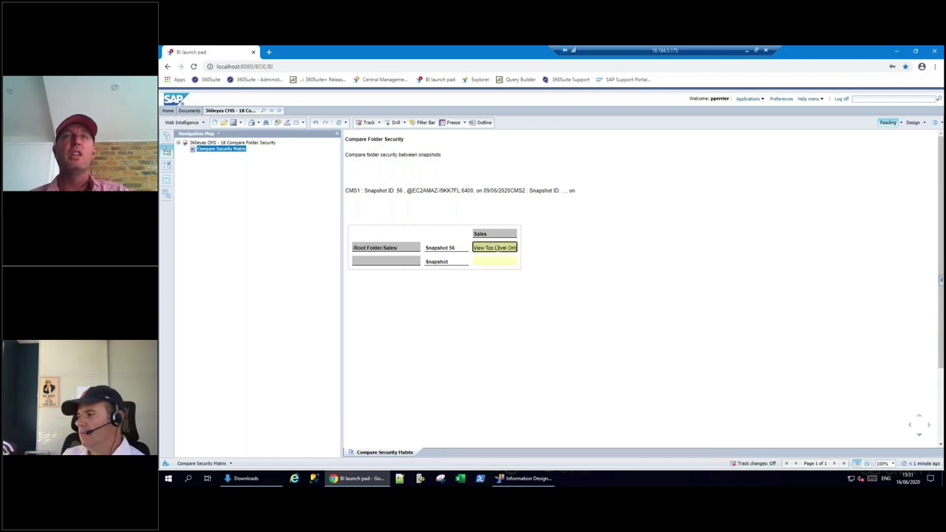
# - Close the Compare Folder Security report and open the 07 360grc reports folder
pyautogui.click(278, 110)
pyautogui.click(590, 112)
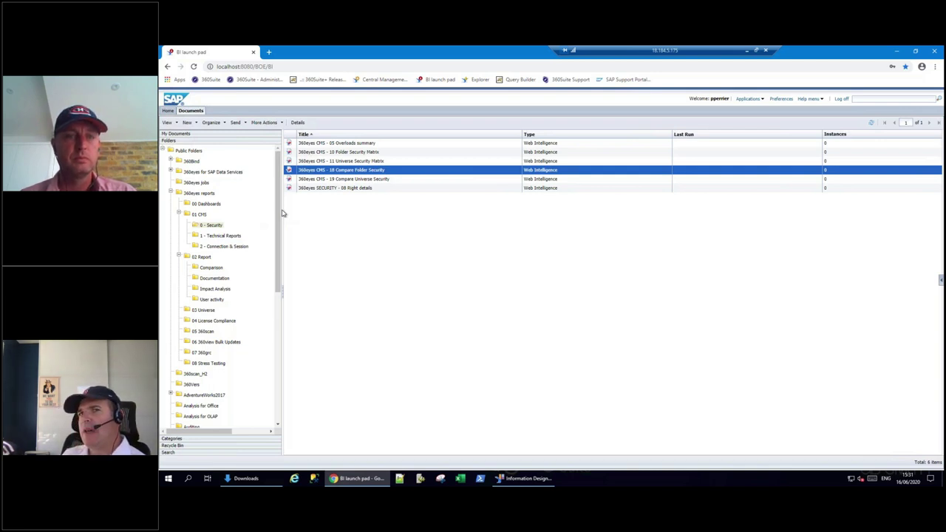
pyautogui.click(202, 352)
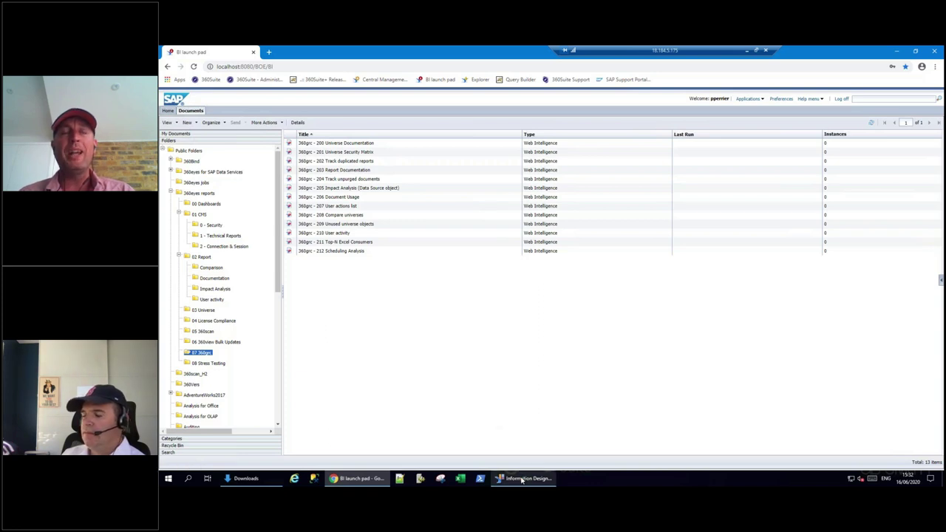
# - Switch to Information Design Tool, reopen the BikeStores BL.blx business layer, and expand its Customers and Orders folders
pyautogui.moveTo(521, 479)
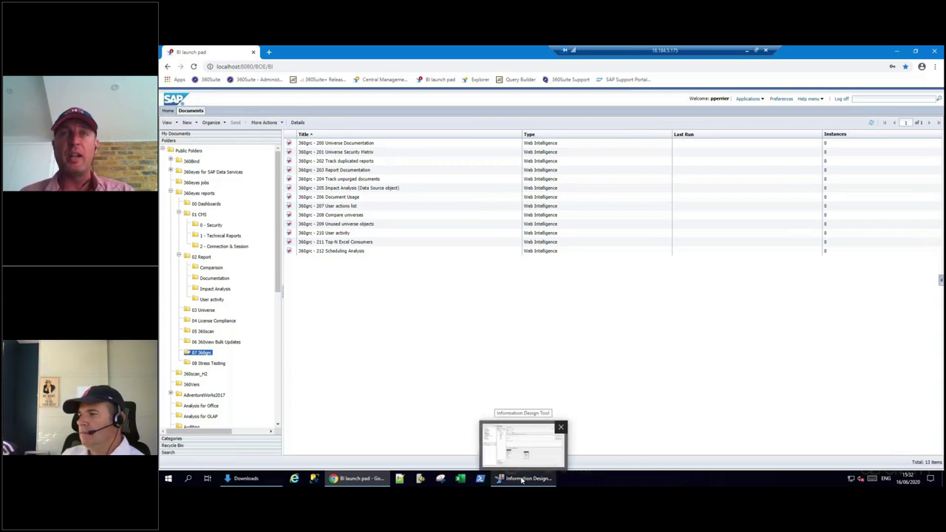
pyautogui.click(522, 479)
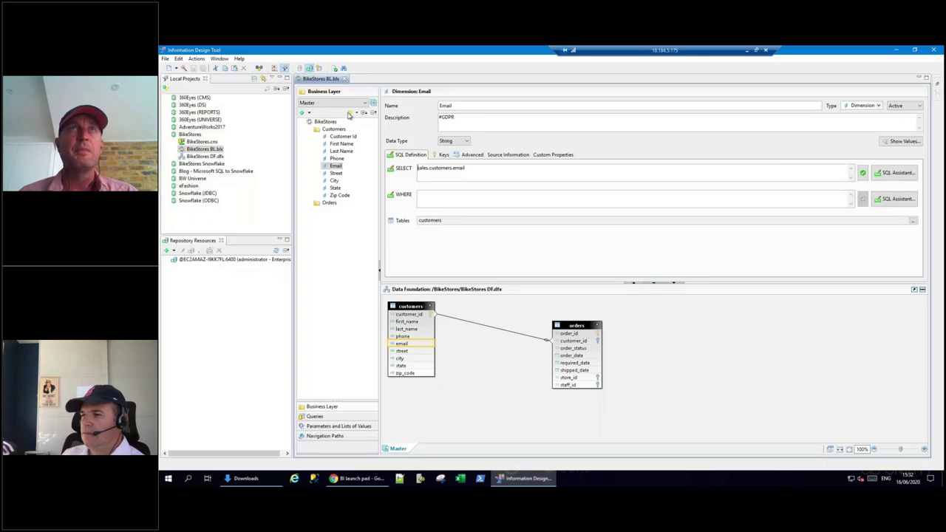
pyautogui.click(343, 79)
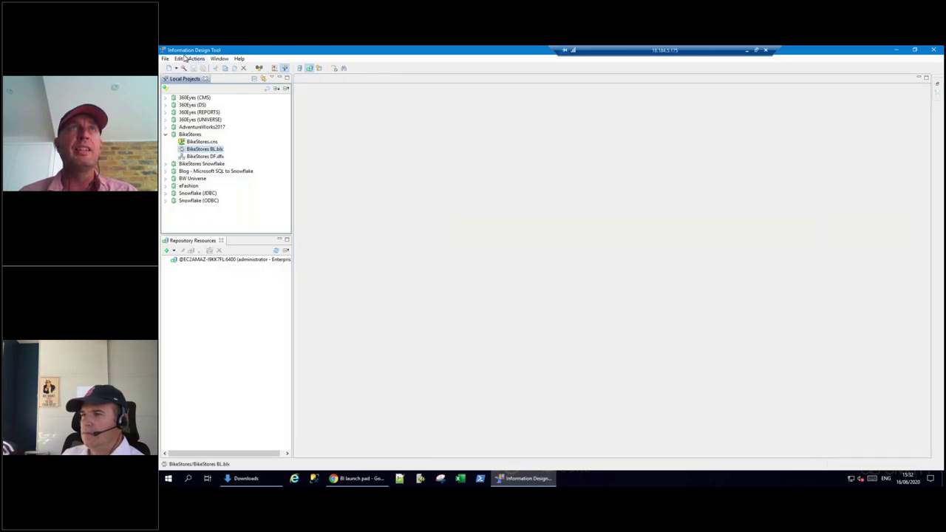
pyautogui.doubleClick(204, 149)
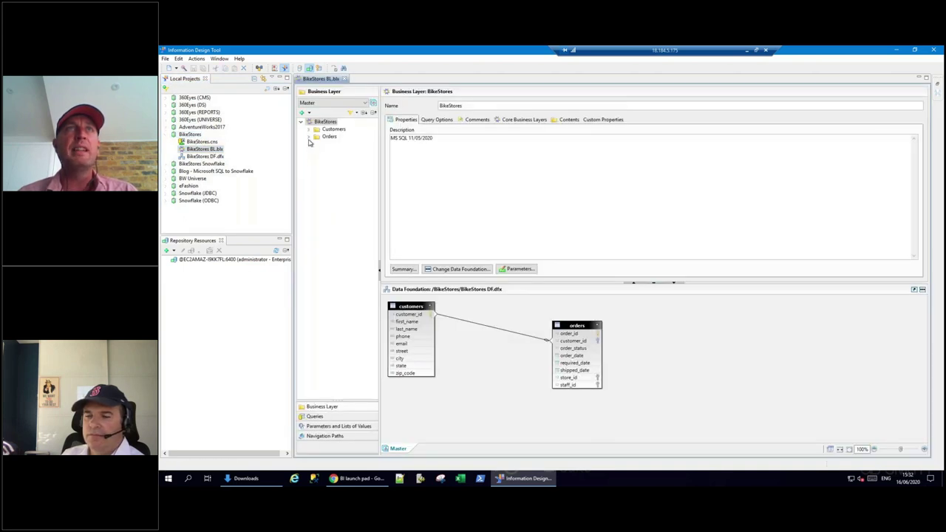
pyautogui.click(311, 137)
pyautogui.click(309, 130)
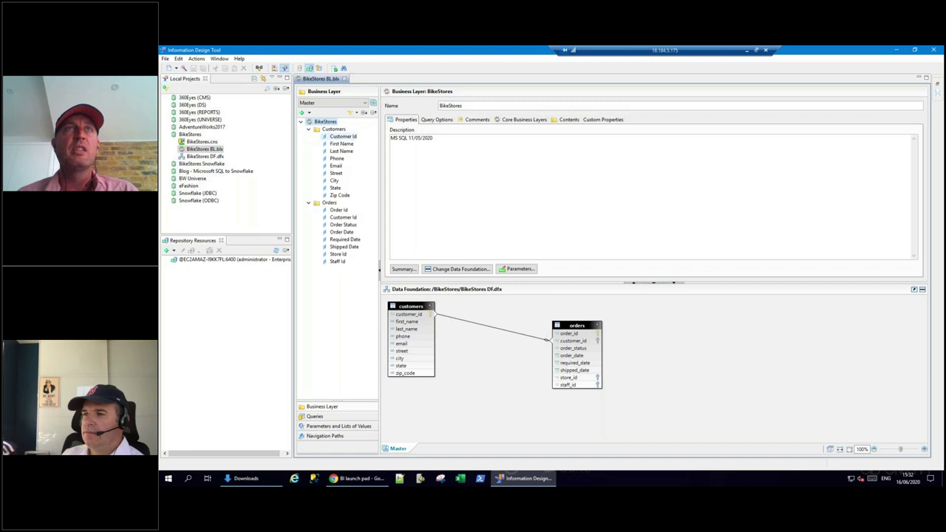
pyautogui.click(340, 211)
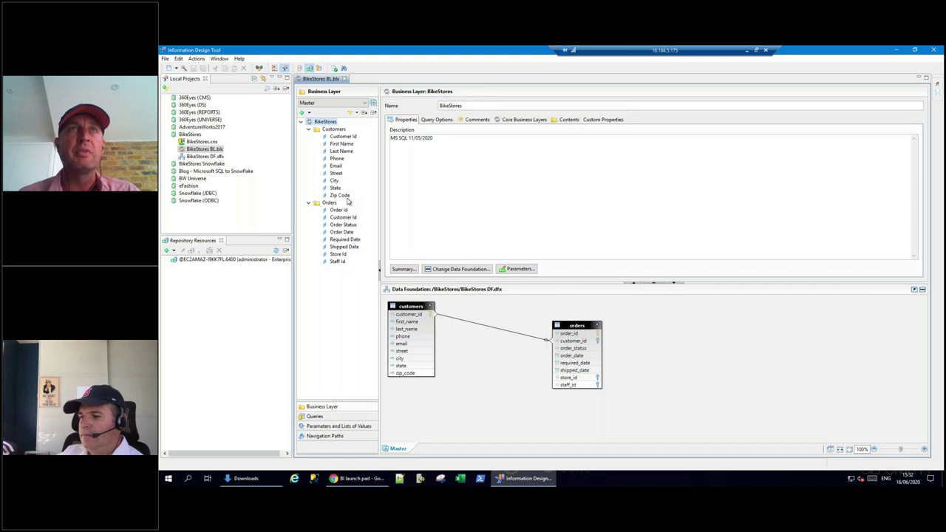
# - Check the descriptions of the First Name, Last Name, Phone and Email dimensions for the #GDPR tag
pyautogui.click(346, 144)
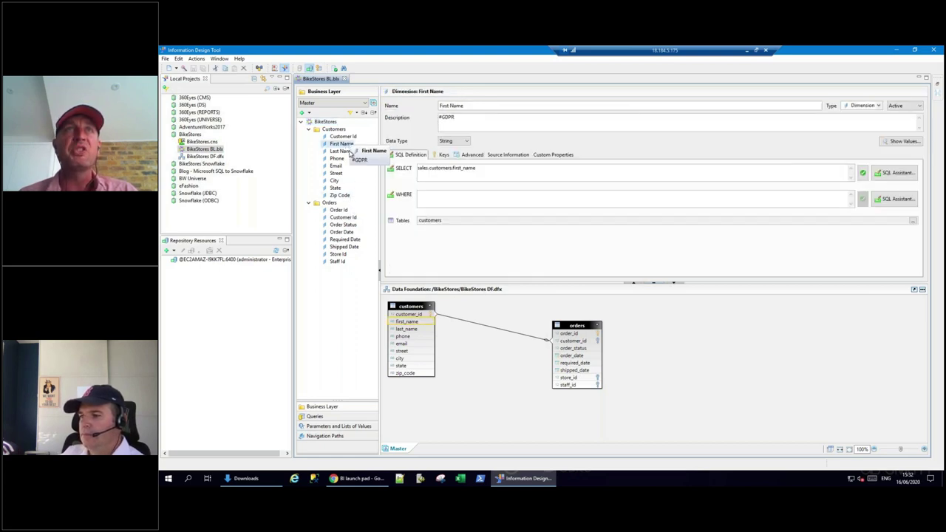
pyautogui.click(341, 151)
pyautogui.click(337, 158)
pyautogui.click(336, 165)
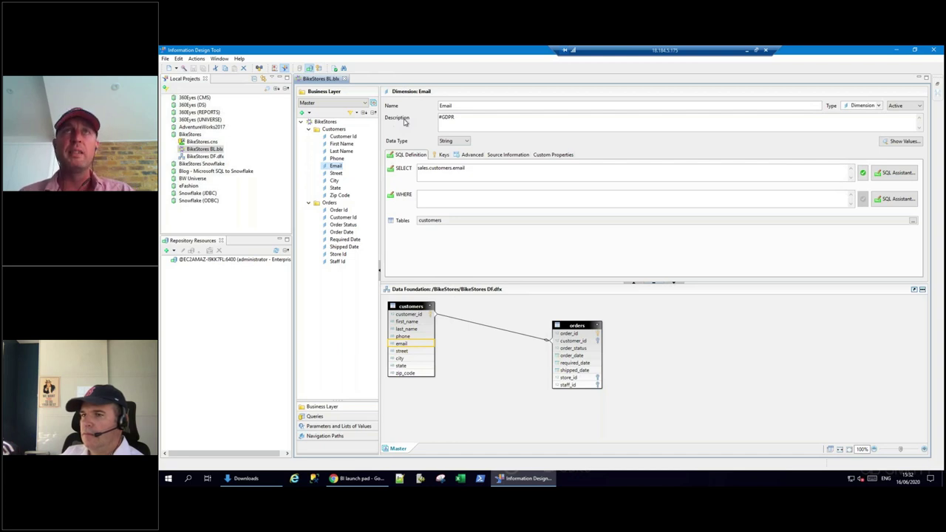
pyautogui.click(466, 116)
pyautogui.moveTo(465, 117); pyautogui.dragTo(438, 117)
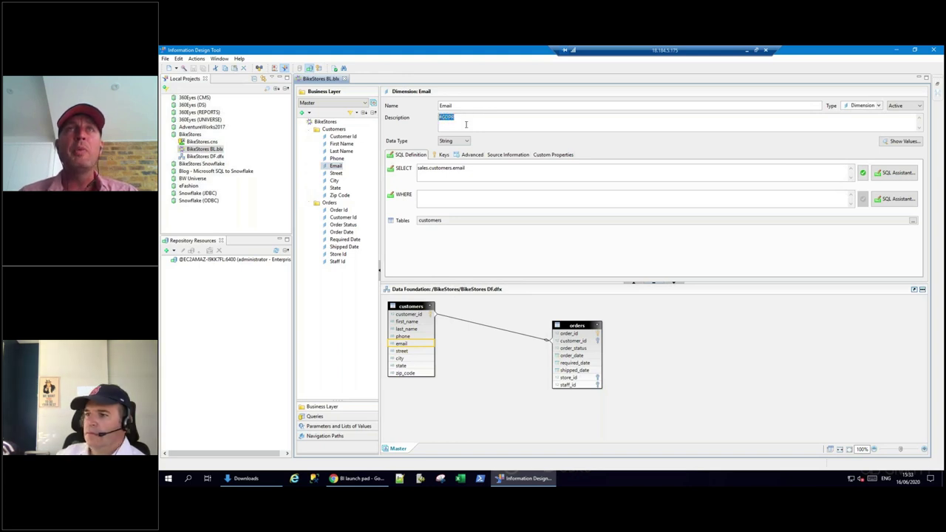
pyautogui.click(444, 120)
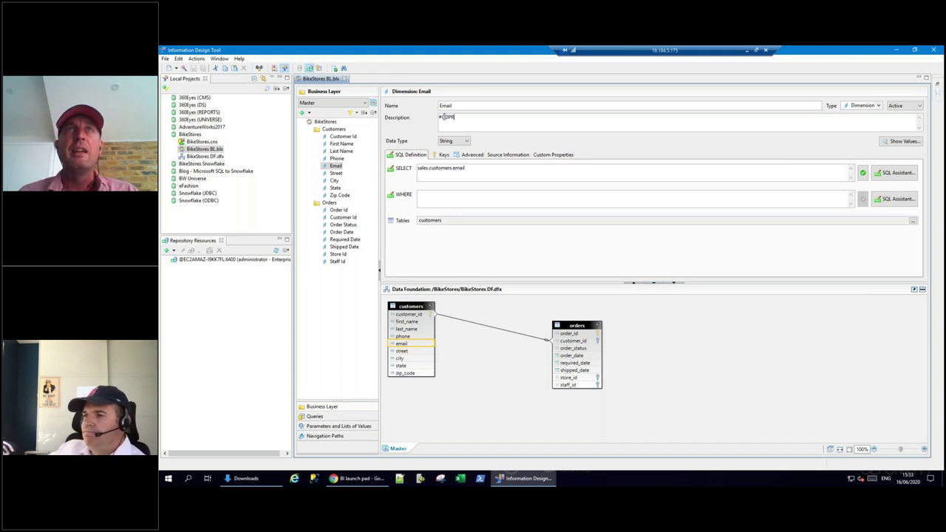
# - Review the description tags of the Phone, Last Name, City, State and Zip Code dimensions in the Customers folder
pyautogui.click(336, 158)
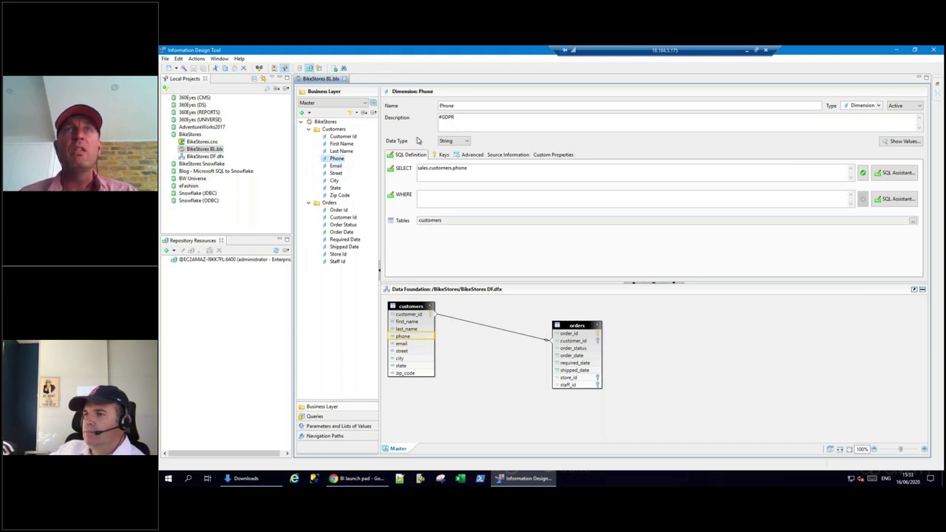
pyautogui.click(341, 151)
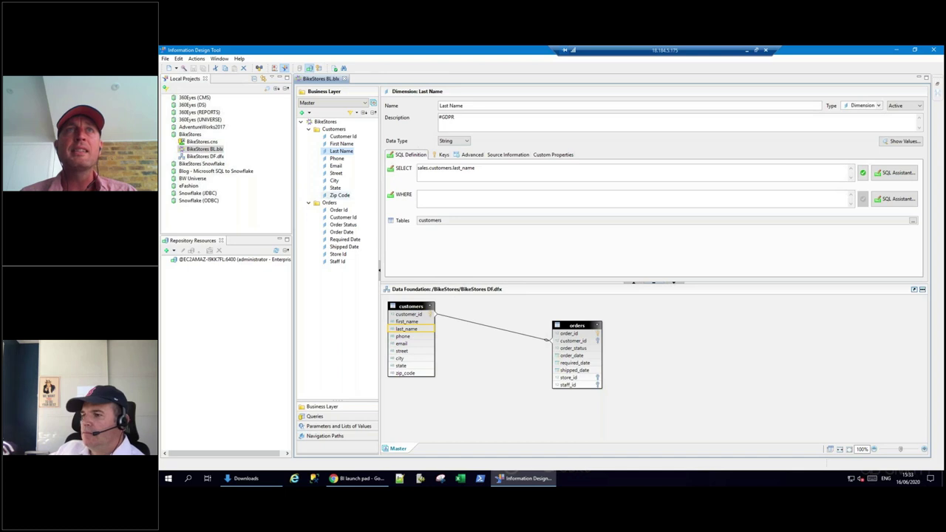
pyautogui.click(334, 180)
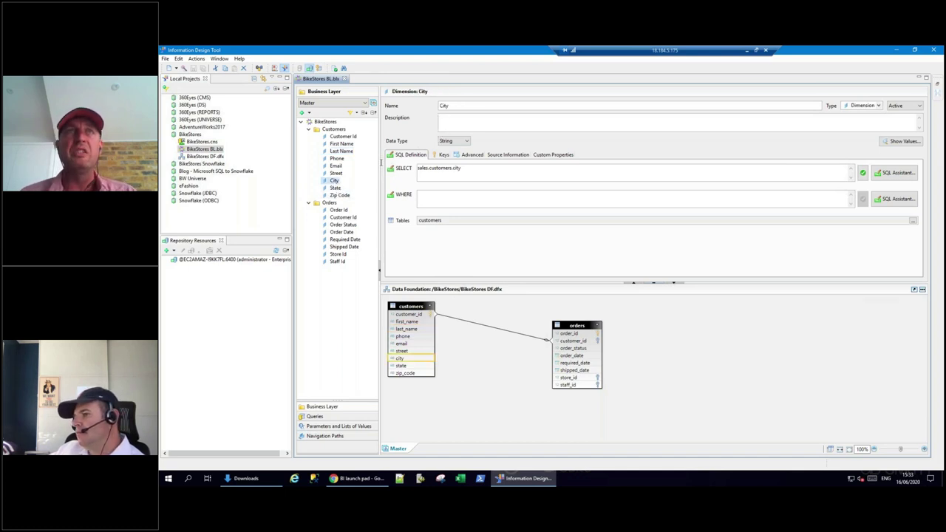
pyautogui.click(344, 189)
pyautogui.click(344, 195)
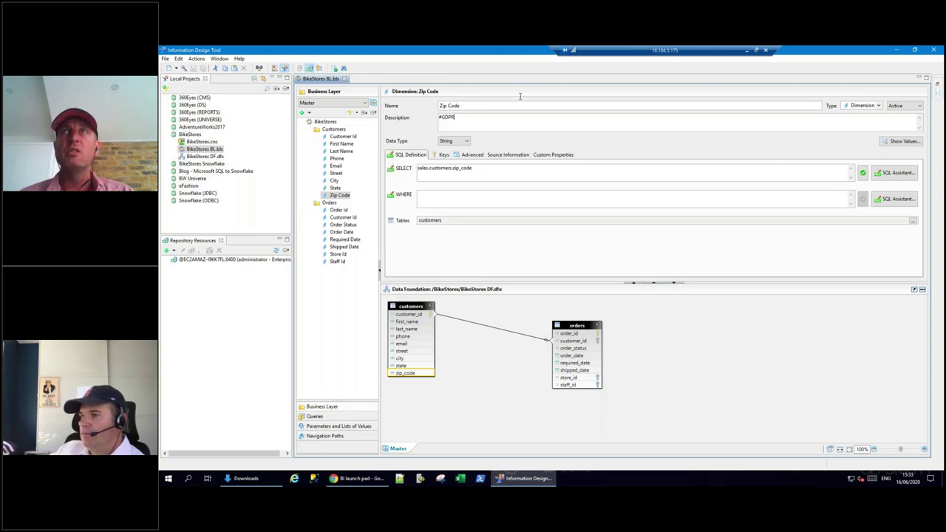
# - Switch back to the BI launch pad with the 07 360grc reports
pyautogui.click(746, 49)
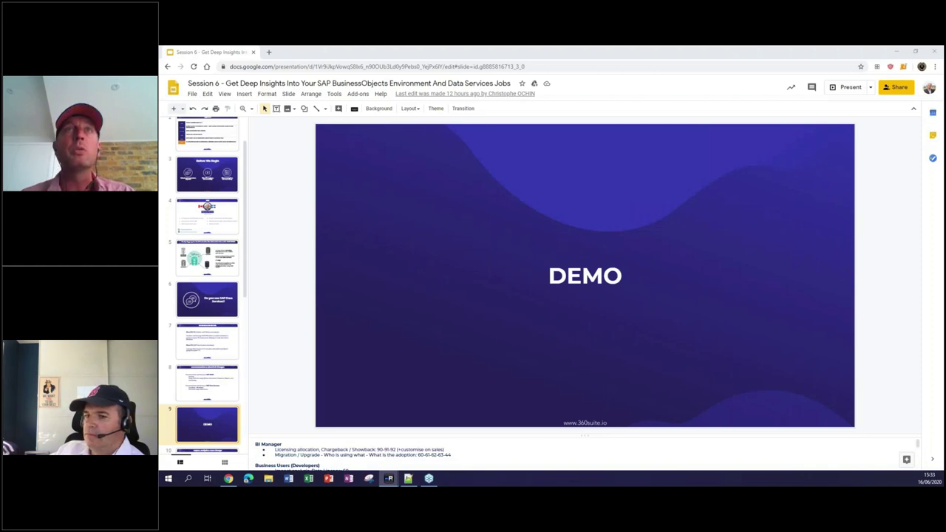
pyautogui.hotkey('alt', 'Tab')
pyautogui.click(356, 478)
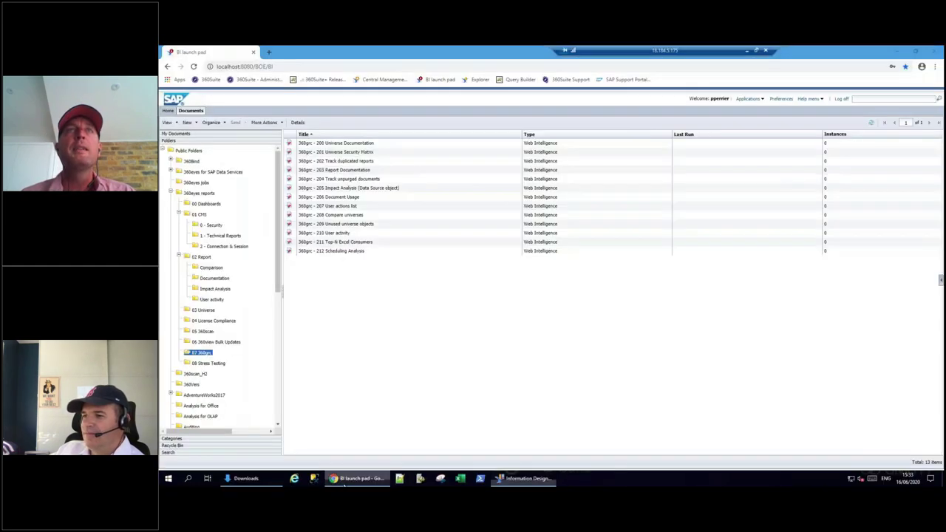
# - Open the 360grc - 200 Universe Documentation report, highlight the /BikeStores.unx universe name above the GDPR-flagged objects, and close the report
pyautogui.doubleClick(336, 145)
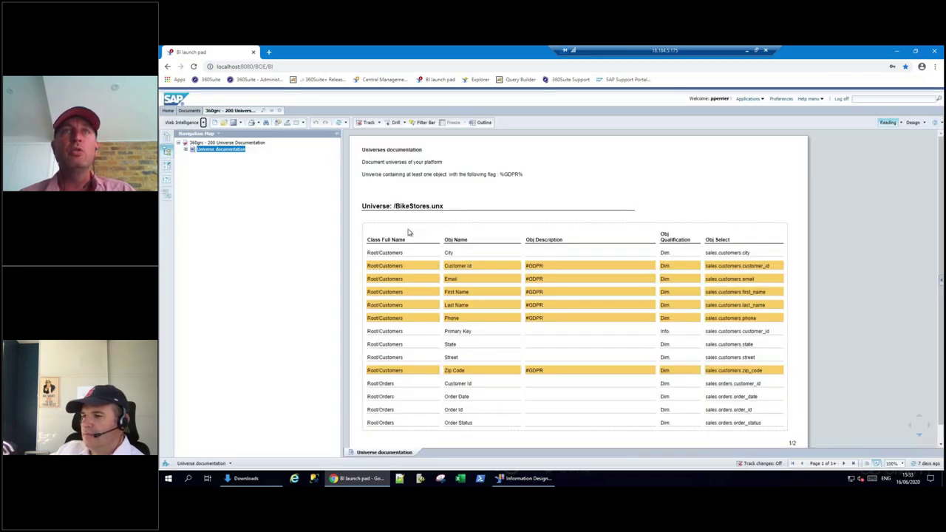
pyautogui.moveTo(392, 206); pyautogui.dragTo(449, 211)
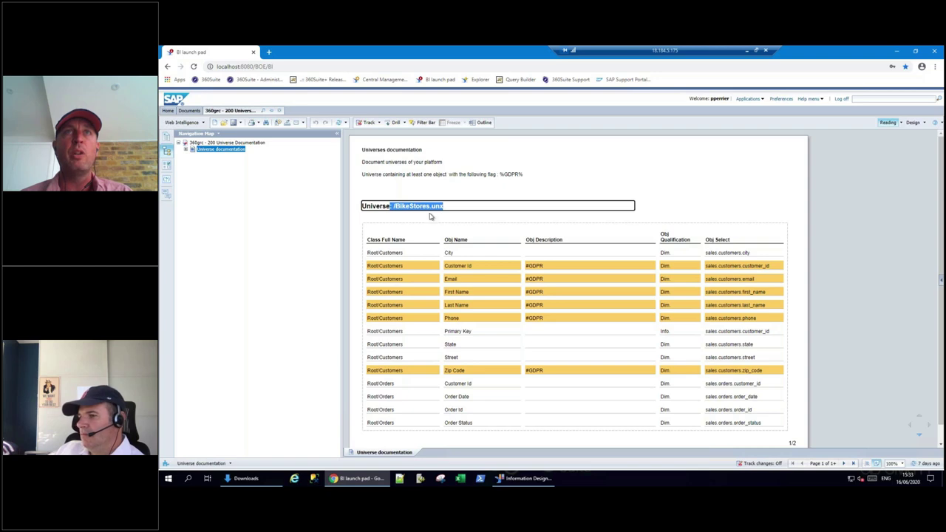
pyautogui.click(394, 206)
pyautogui.keyDown('shift'); pyautogui.click(444, 206); pyautogui.keyUp('shift')
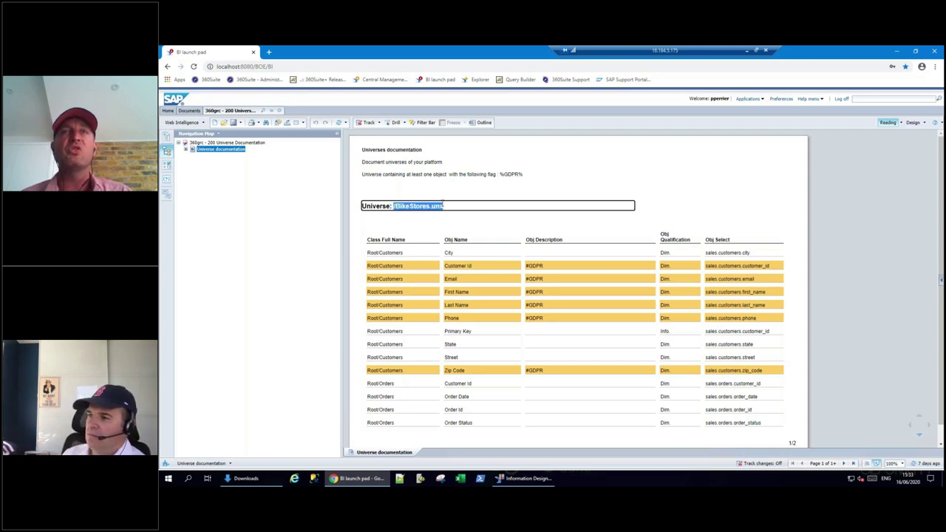
pyautogui.click(279, 111)
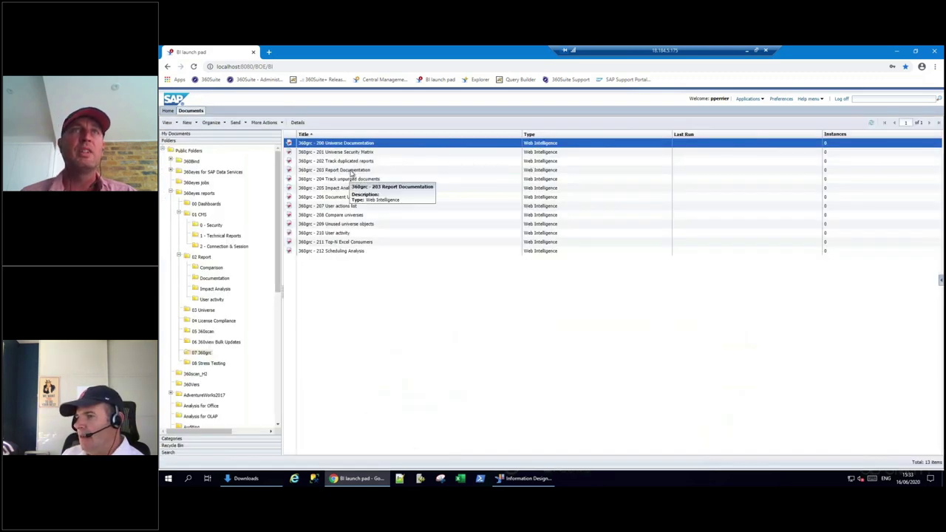
# - Open the 360grc - 203 Report Documentation report, examine the flagged result objects of the BikeStores/Customers document, and close the report
pyautogui.doubleClick(352, 170)
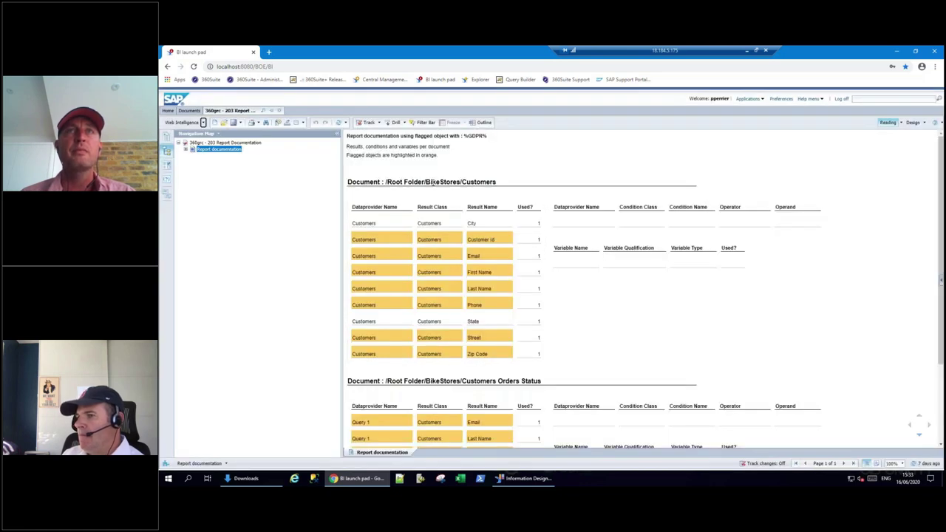
pyautogui.moveTo(447, 182); pyautogui.dragTo(497, 183)
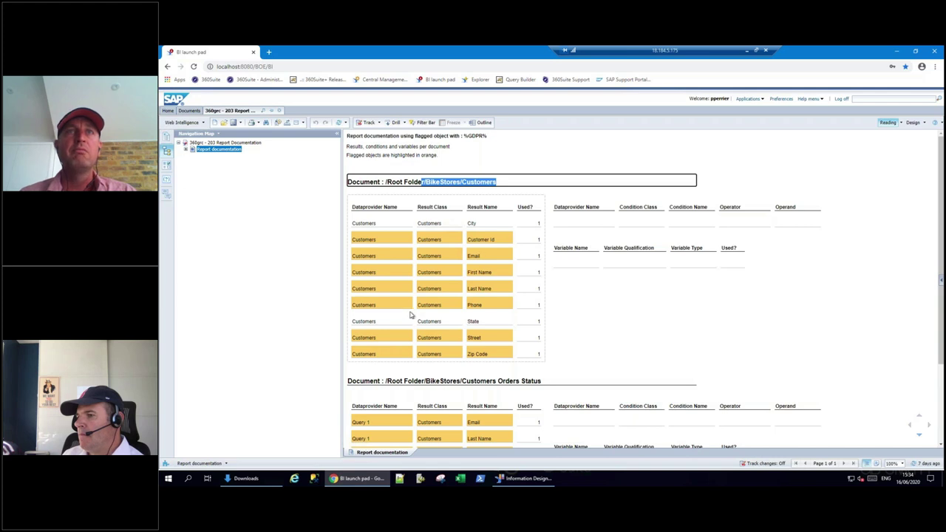
pyautogui.click(446, 321)
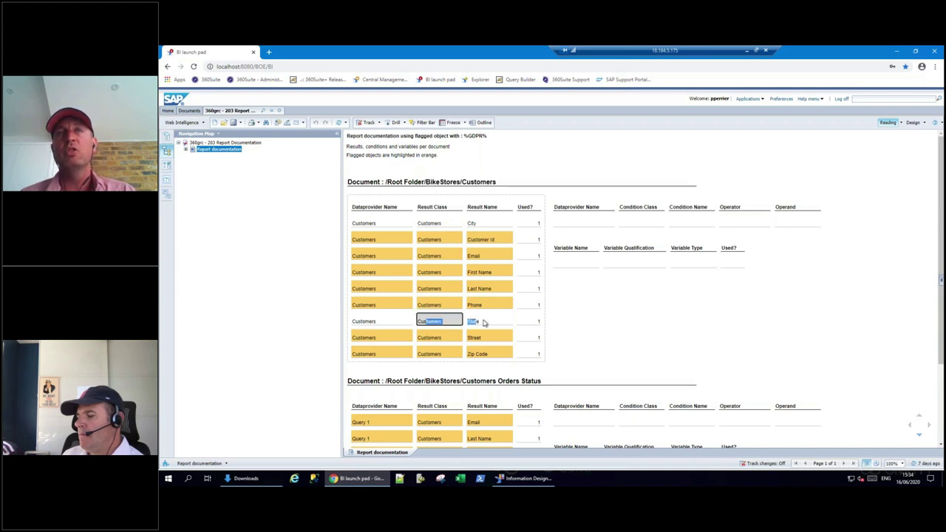
pyautogui.click(486, 323)
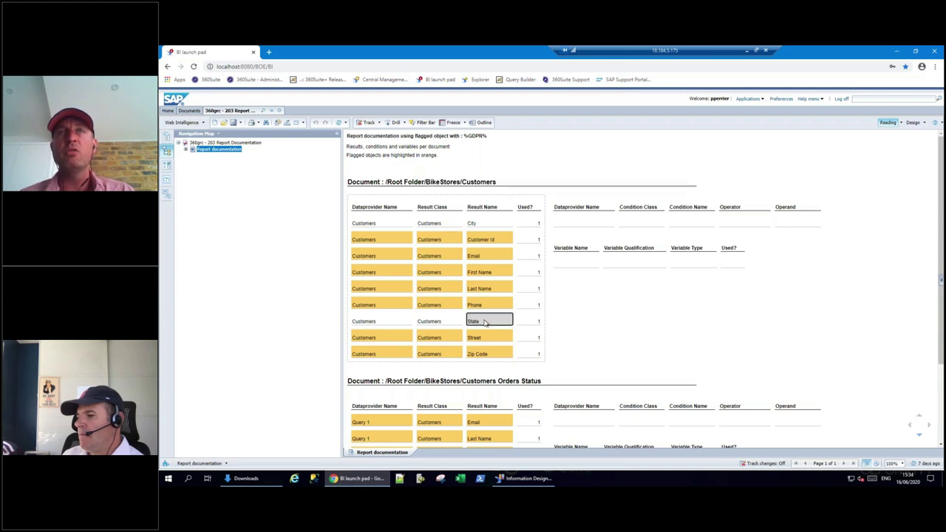
pyautogui.click(481, 239)
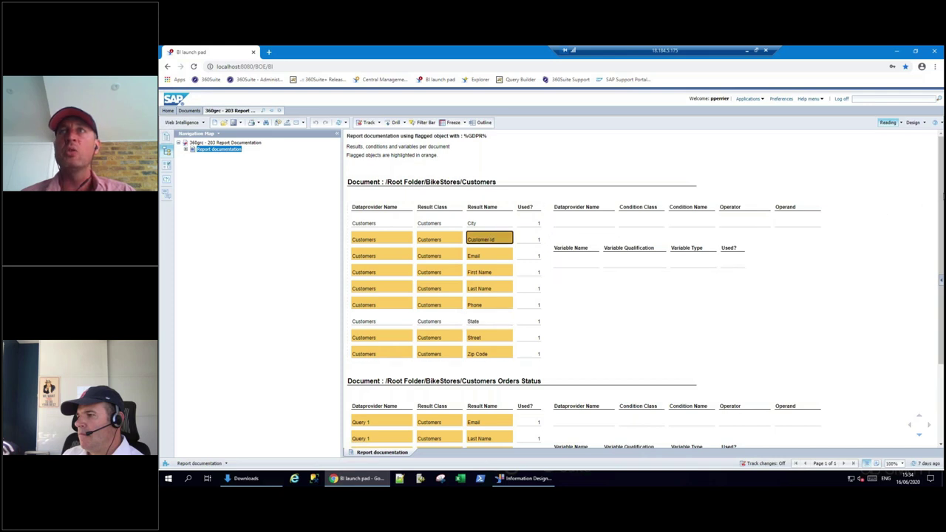
pyautogui.scroll(-2, 935, 238)
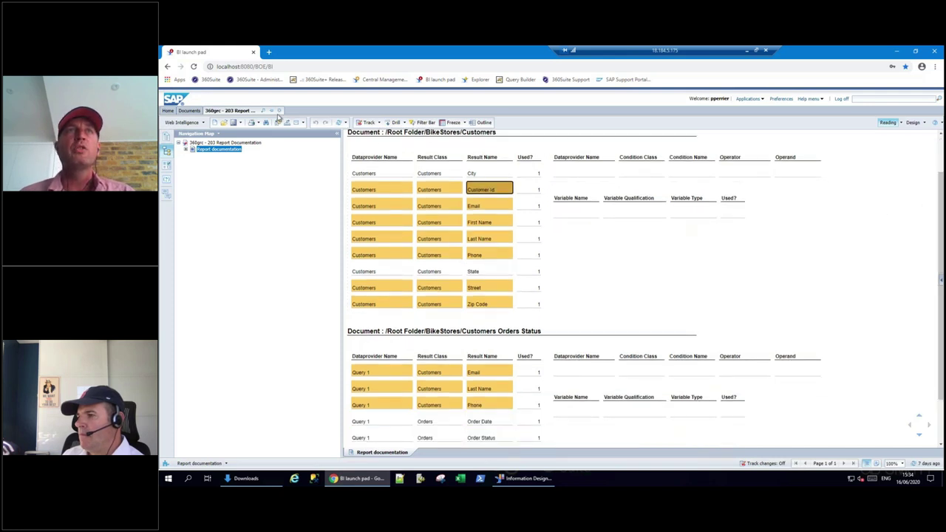
pyautogui.click(279, 110)
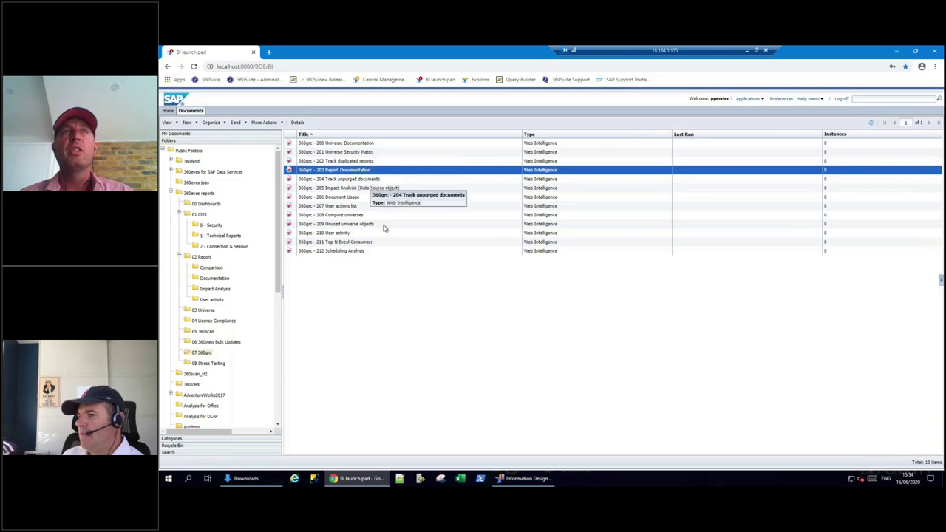
# - Open univ.export.xlsx from the Downloads folder in Excel, review the DESCRIPTION column on the Dimensions sheet, and close the workbook
pyautogui.click(362, 234)
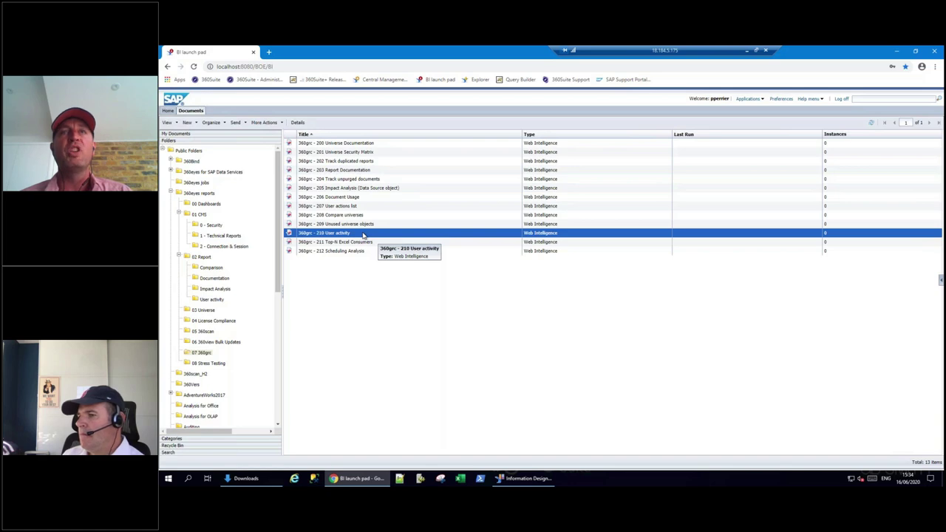
pyautogui.click(246, 478)
pyautogui.doubleClick(306, 96)
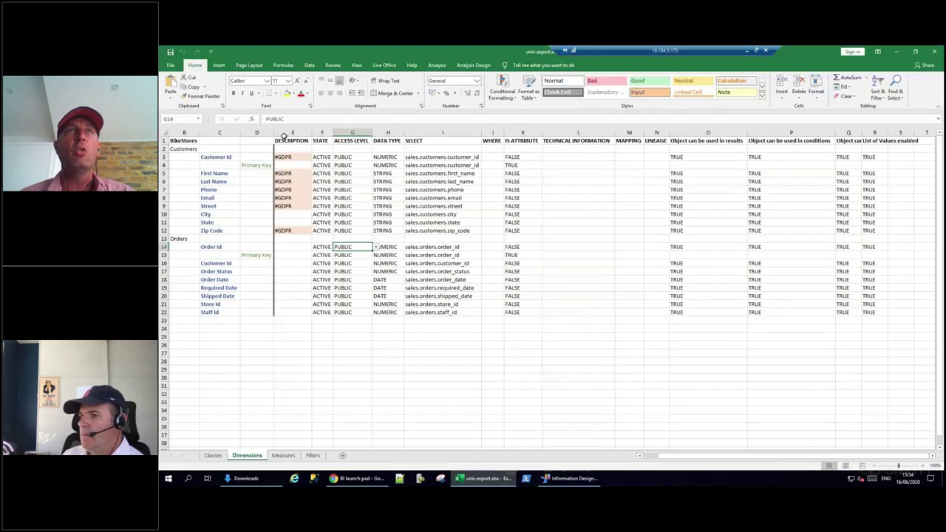
pyautogui.click(289, 132)
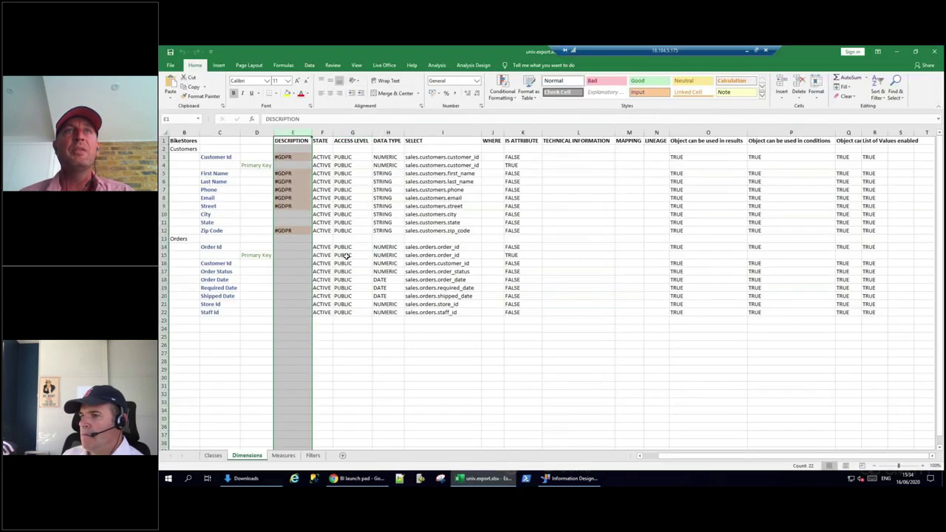
pyautogui.click(362, 296)
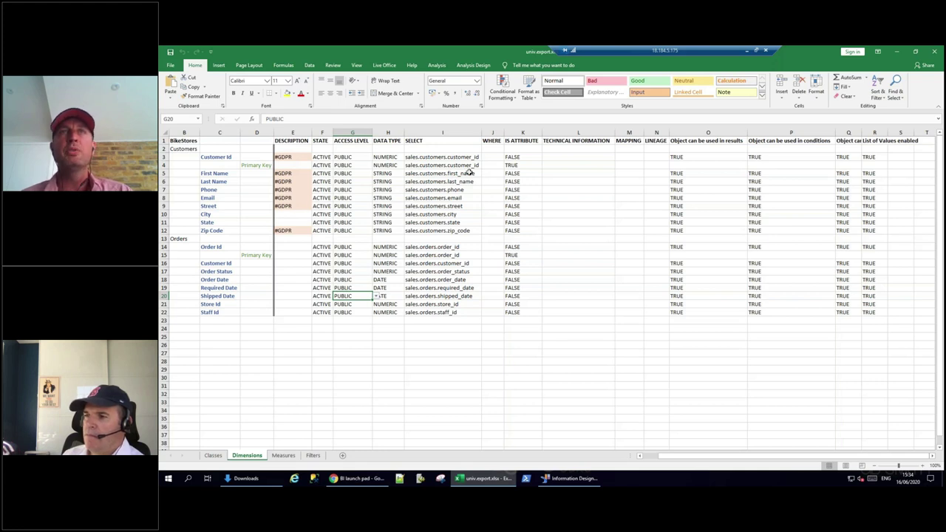
pyautogui.click(932, 53)
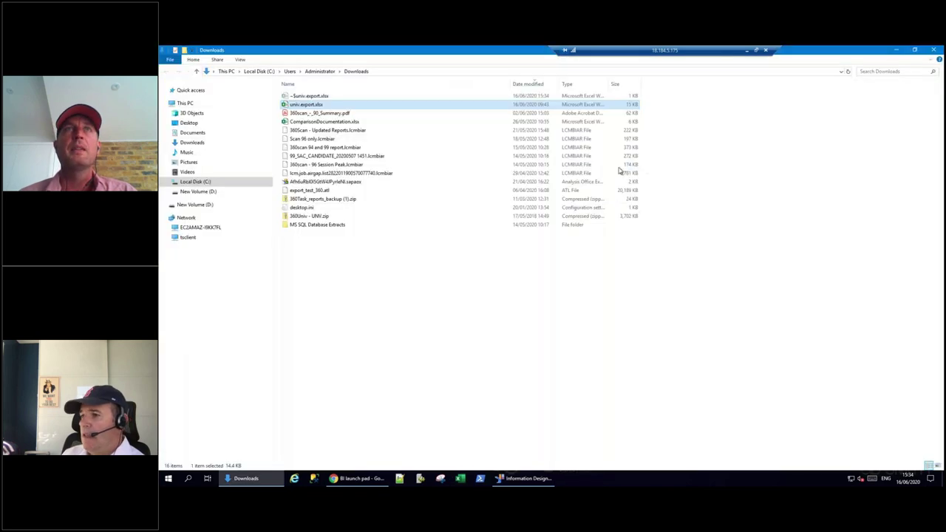
# - Switch to the other remote server session and log on to its BI launch pad with the prefilled credentials
pyautogui.click(748, 52)
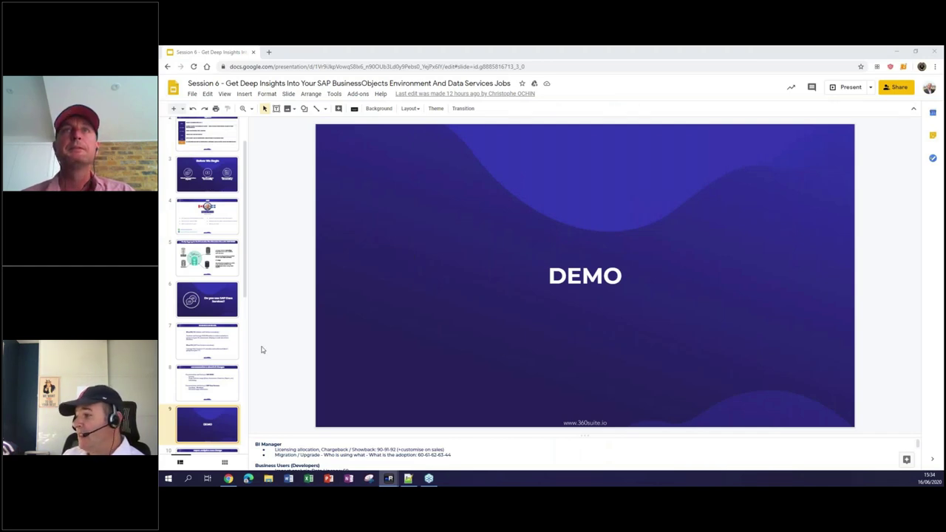
pyautogui.hotkey('alt', 'Tab')
pyautogui.click(275, 80)
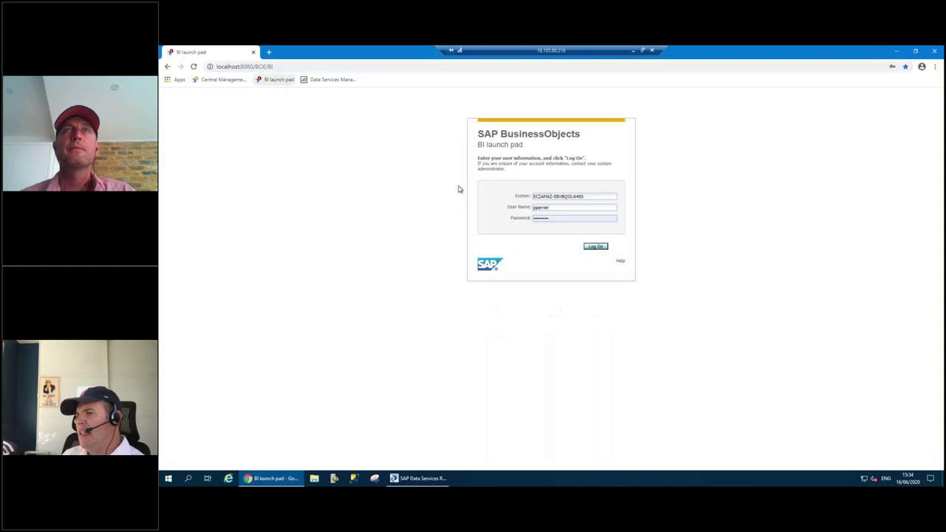
pyautogui.click(592, 247)
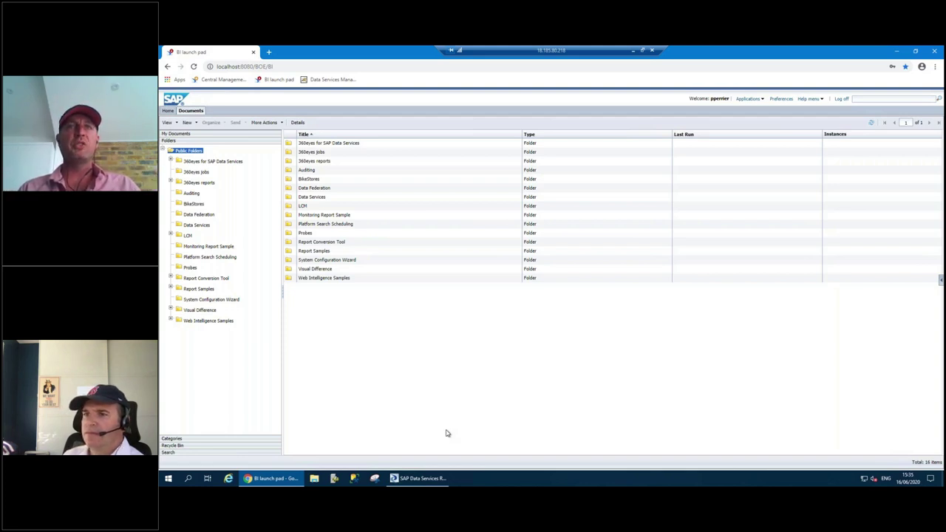
# - Switch to SAP Data Services Designer, log in to the installation default repository, and open the recent BikeStores project
pyautogui.click(419, 478)
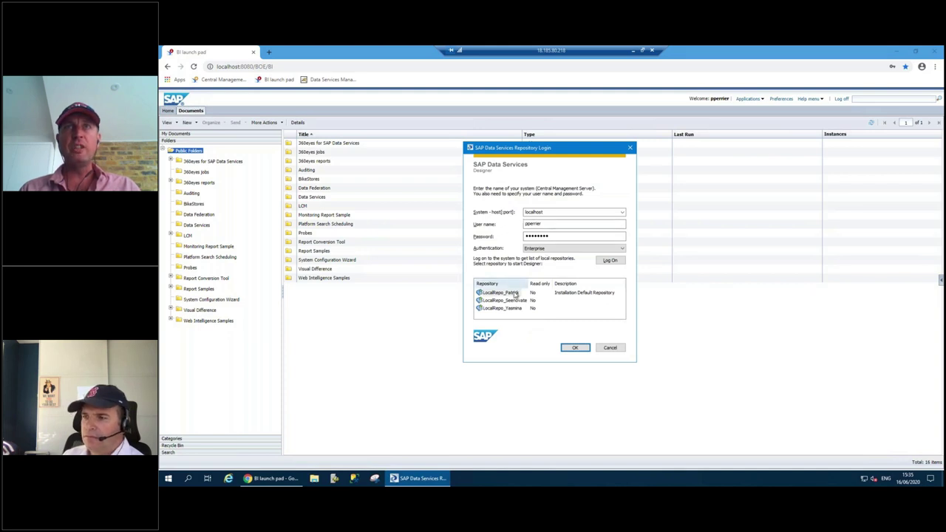
pyautogui.click(510, 295)
pyautogui.click(574, 348)
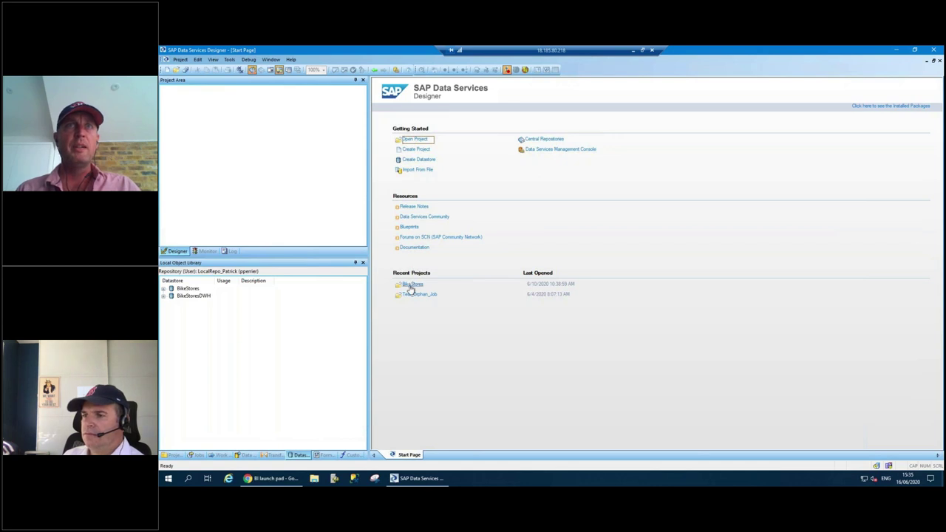
pyautogui.click(411, 283)
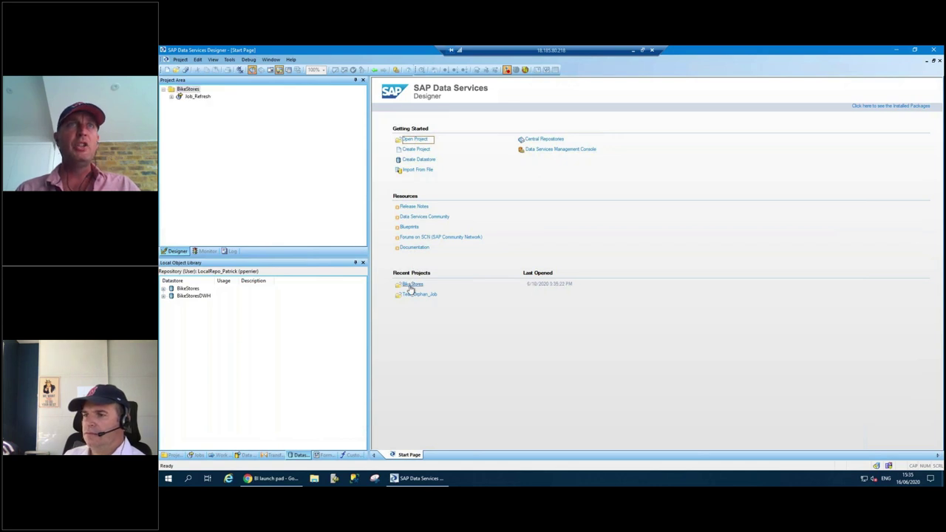
# - Expand Job_Refresh in the BikeStores project and view the WF_Extract_BikeStores and WF_Extract_Sales work flows
pyautogui.click(171, 96)
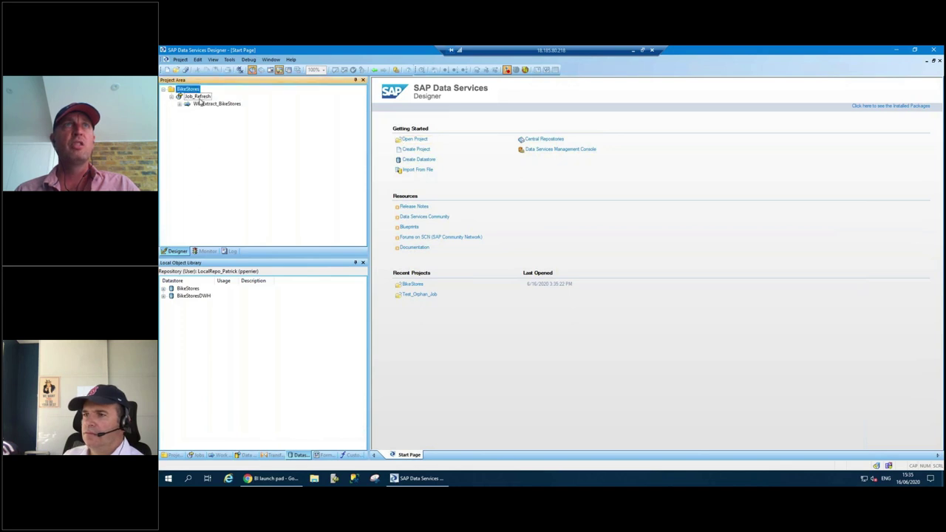
pyautogui.click(207, 105)
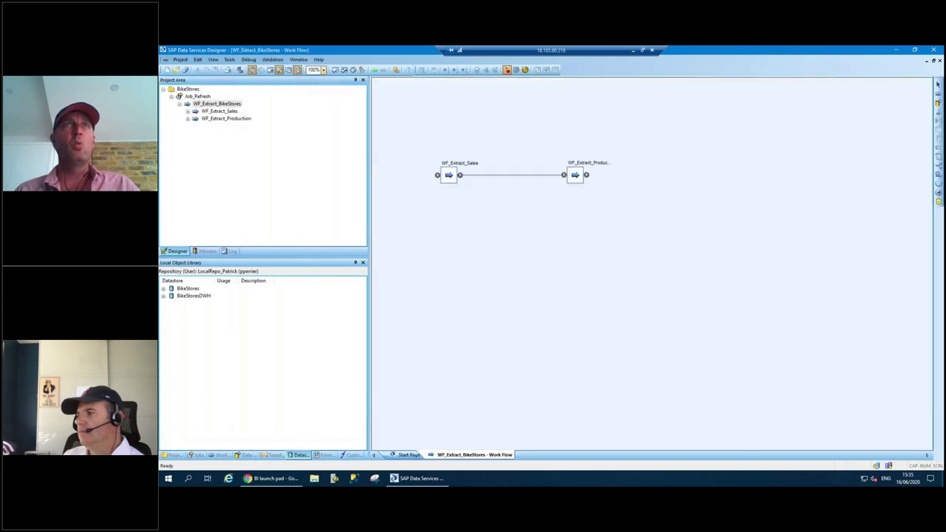
pyautogui.click(211, 111)
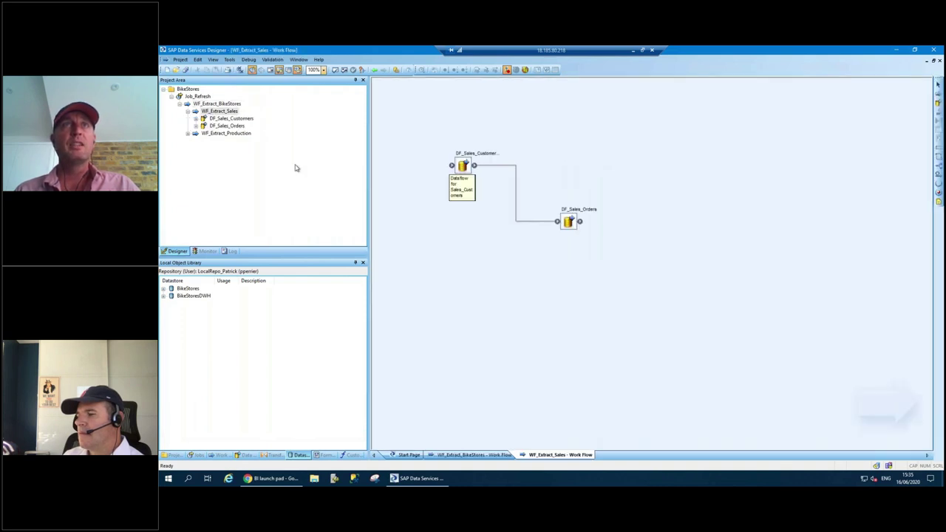
# - View the DF_Sales_Customers and DF_Sales_Orders data flows belonging to the WF_Extract_Sales work flow
pyautogui.click(463, 165)
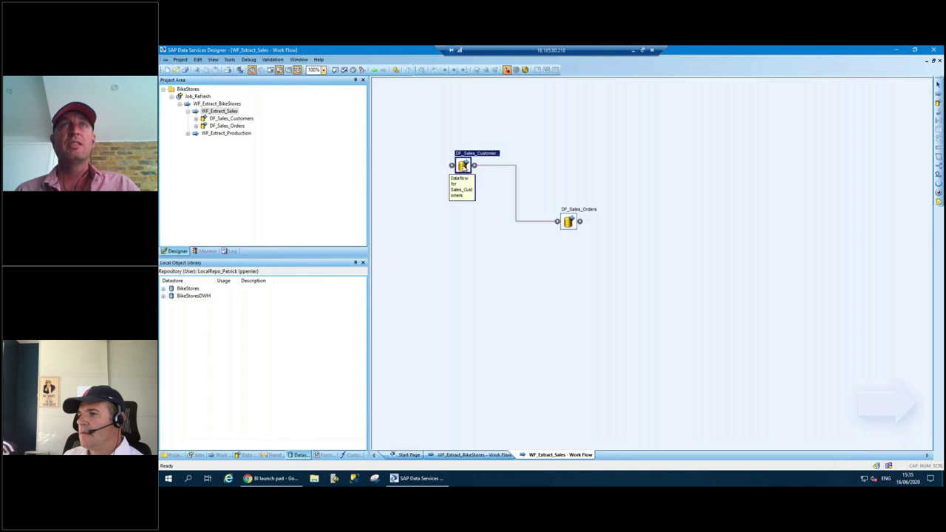
pyautogui.doubleClick(463, 165)
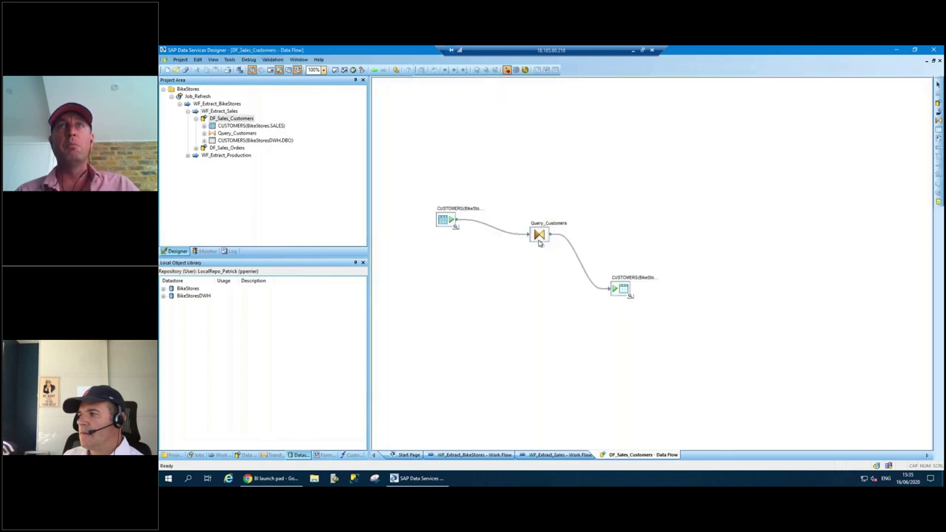
pyautogui.click(196, 147)
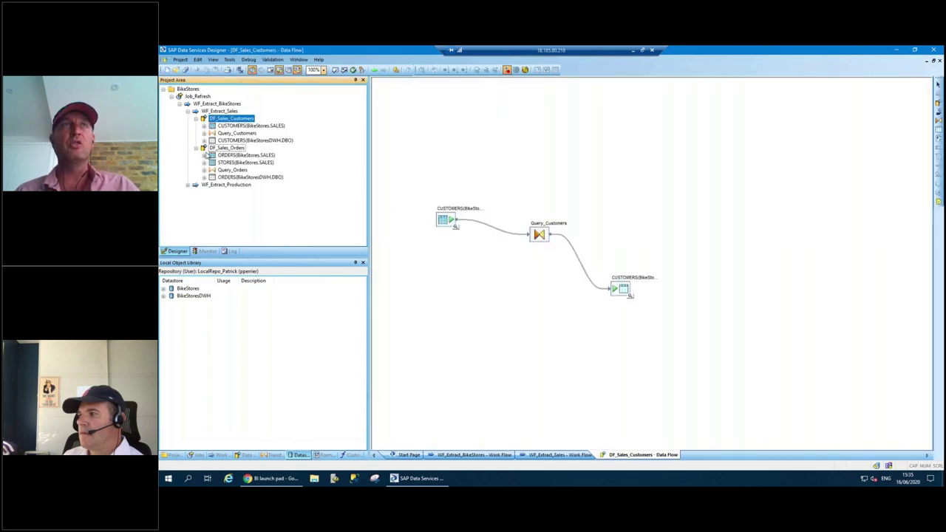
pyautogui.doubleClick(222, 149)
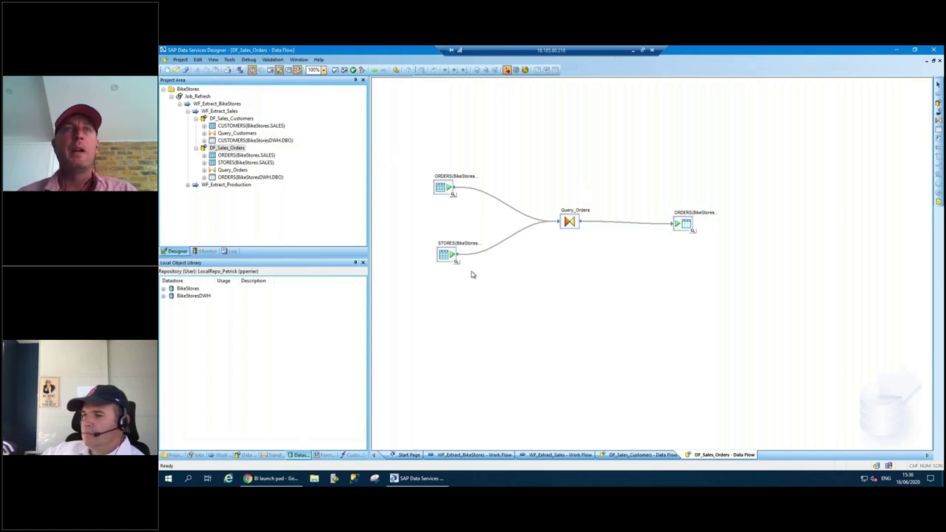
# - Switch back to the BI launch pad and open the 00 SAP Data Services repository documentation report from the personal subfolder of 360eyes for SAP Data Services
pyautogui.click(272, 479)
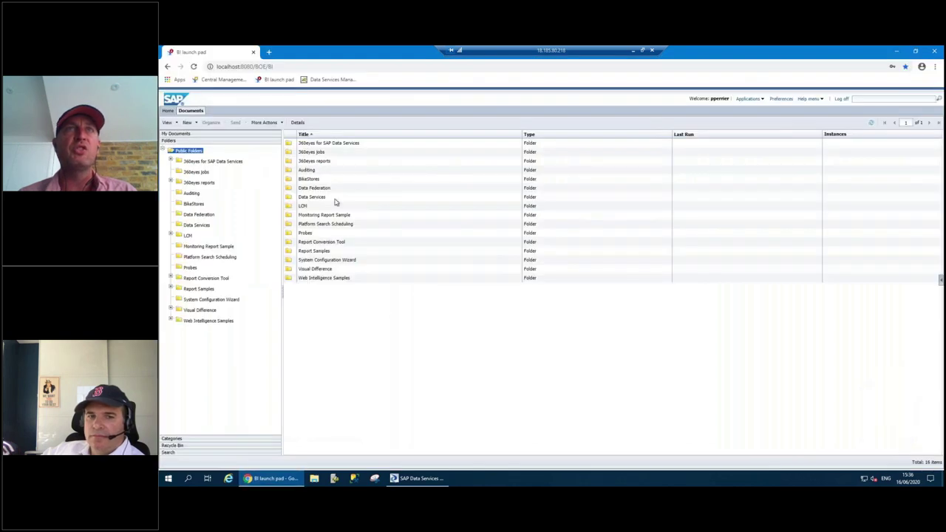
pyautogui.doubleClick(331, 147)
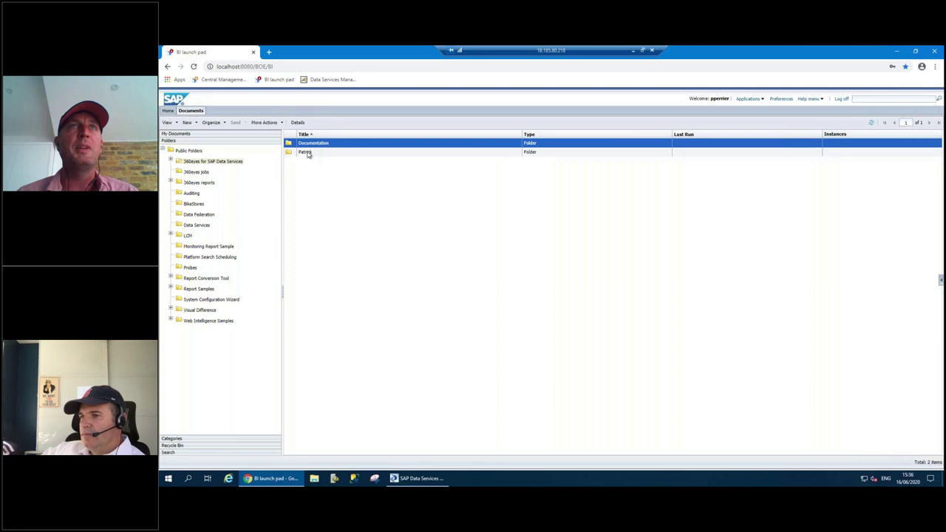
pyautogui.doubleClick(320, 151)
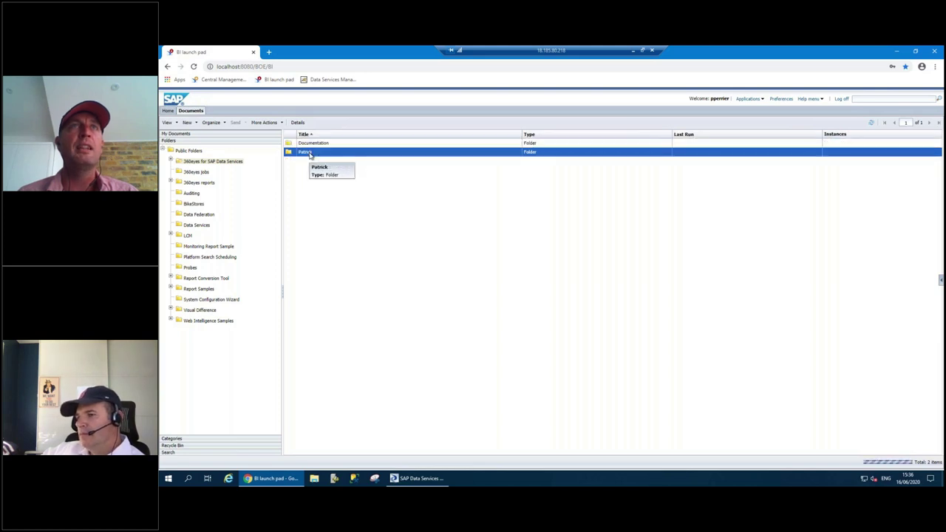
pyautogui.doubleClick(330, 145)
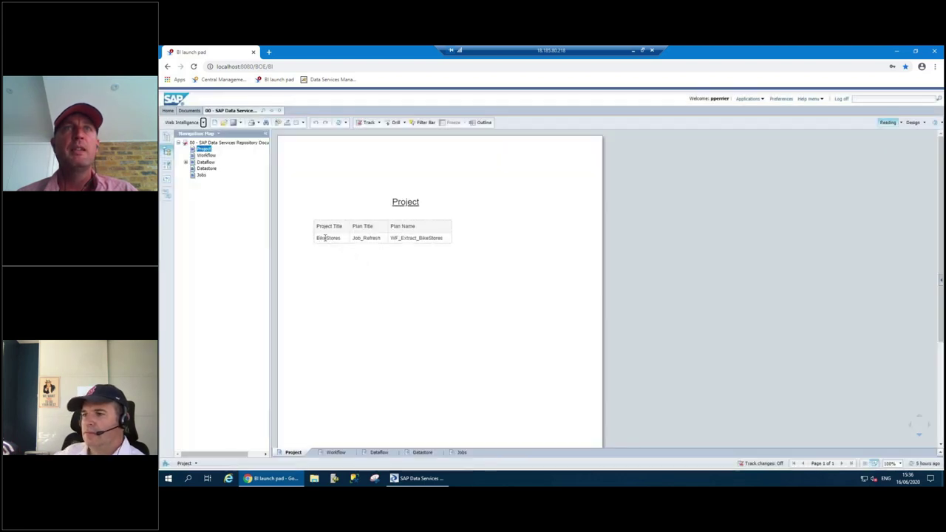
# - Highlight the BikeStores project title, the Job_Refresh plan title and the WF_Extract_BikeStores plan name in the Project report
pyautogui.doubleClick(335, 238)
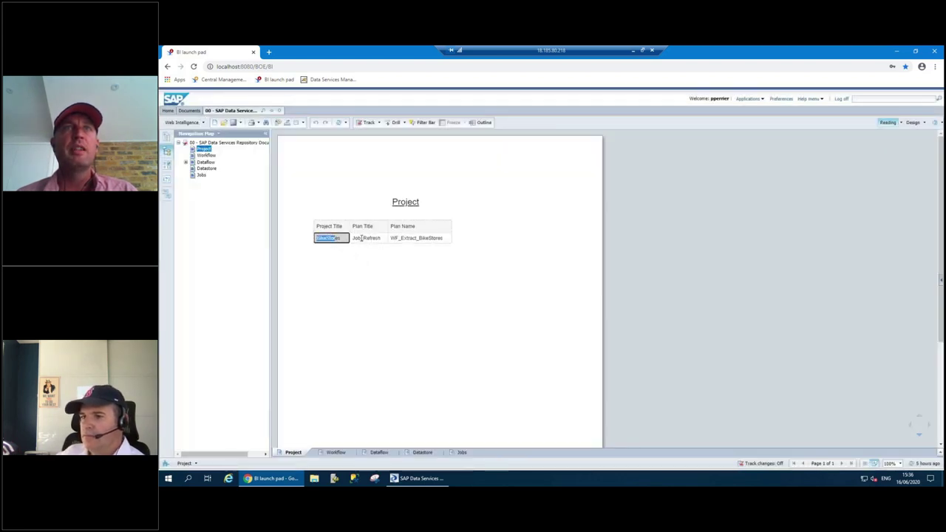
pyautogui.doubleClick(367, 238)
pyautogui.doubleClick(415, 238)
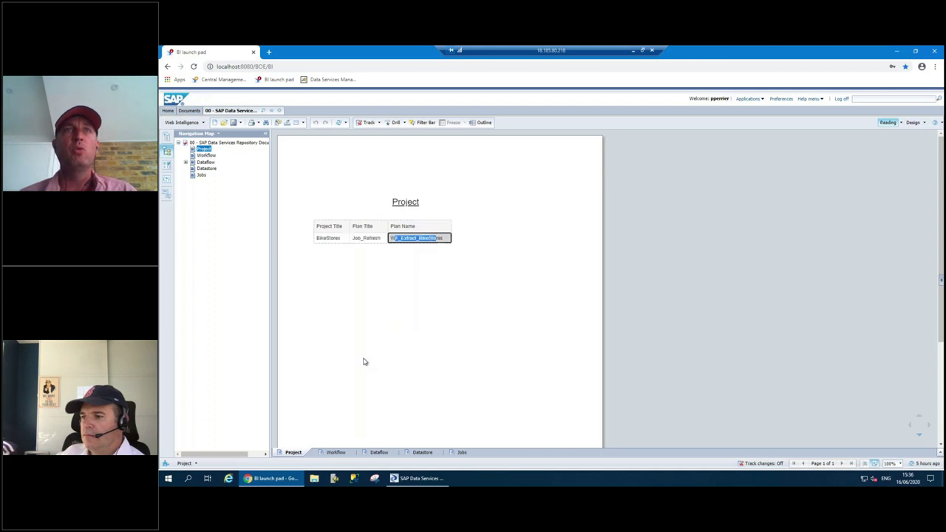
# - View the Workflow and Dataflow reports, highlighting the LIST_PRICE_2020, LAST_NAME and LAST_REFRESH mapping formulas
pyautogui.click(326, 451)
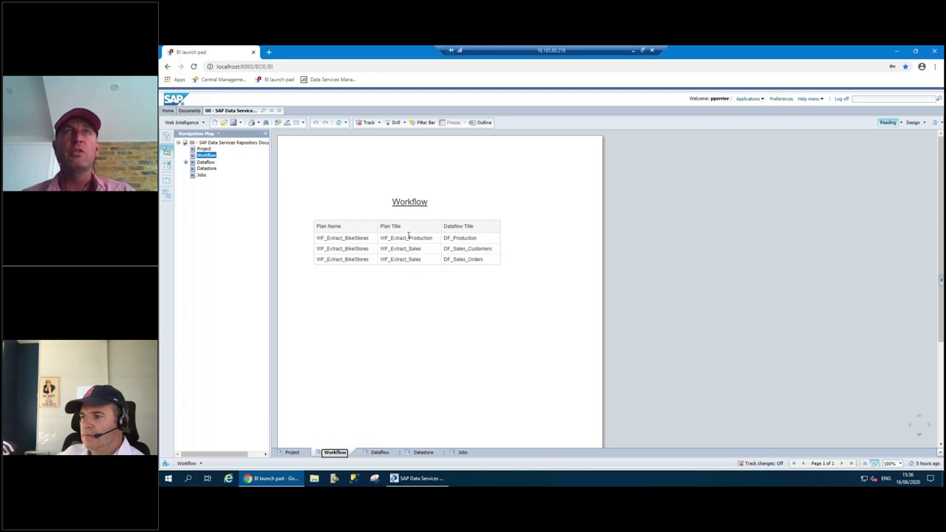
pyautogui.click(380, 452)
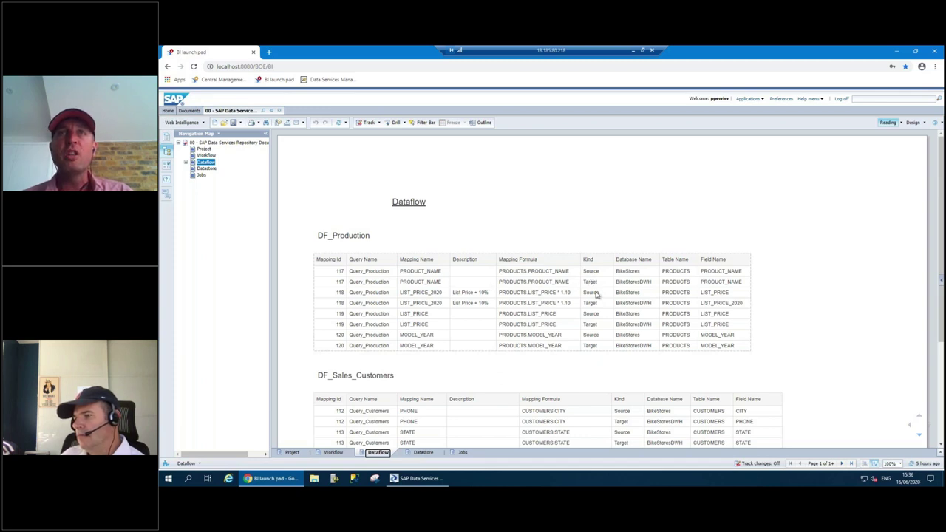
pyautogui.moveTo(520, 292); pyautogui.dragTo(579, 294)
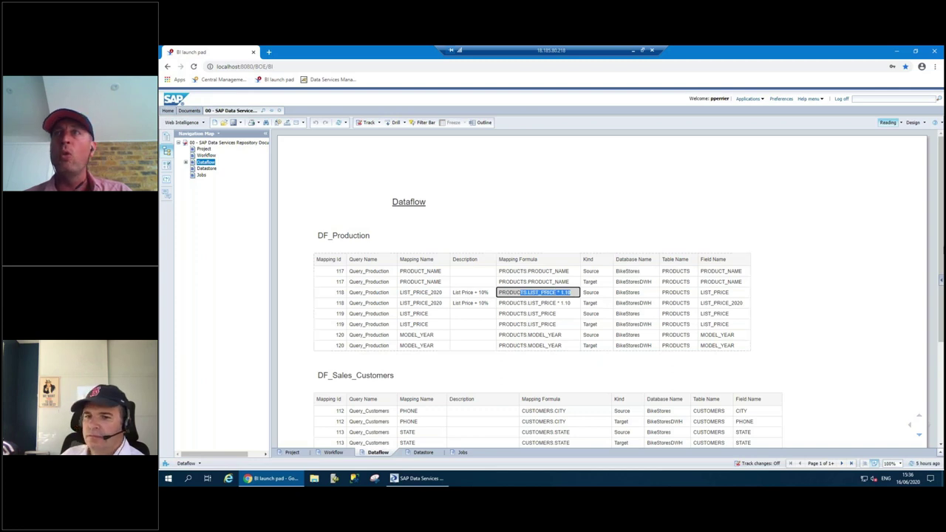
pyautogui.scroll(-3, 941, 305)
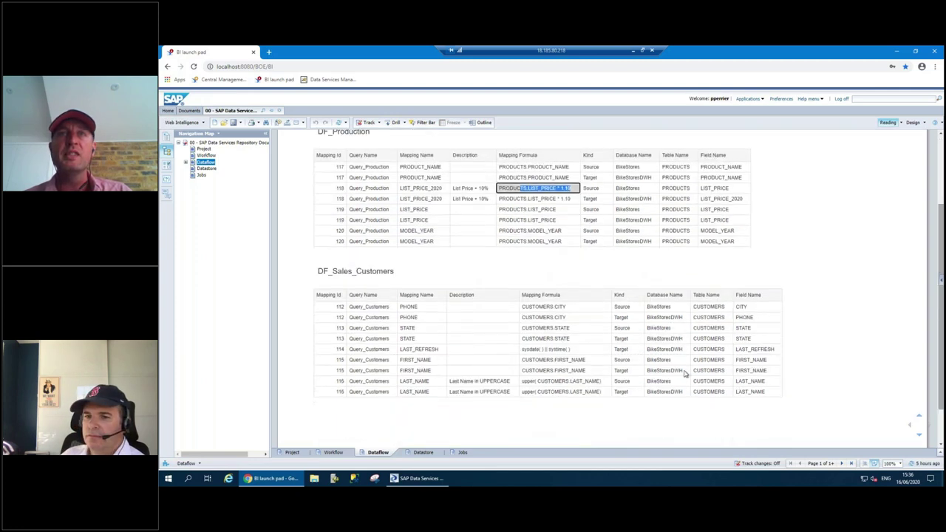
pyautogui.click(522, 381)
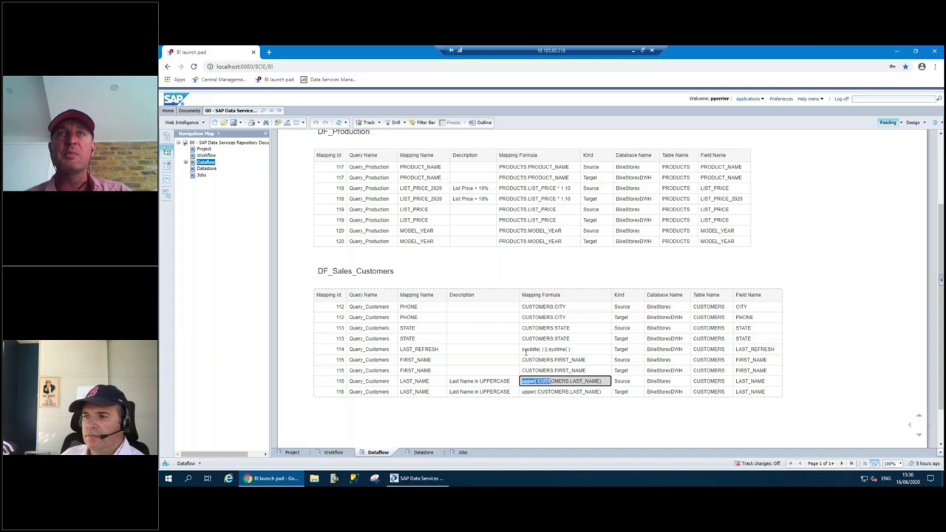
pyautogui.moveTo(531, 348); pyautogui.dragTo(551, 349)
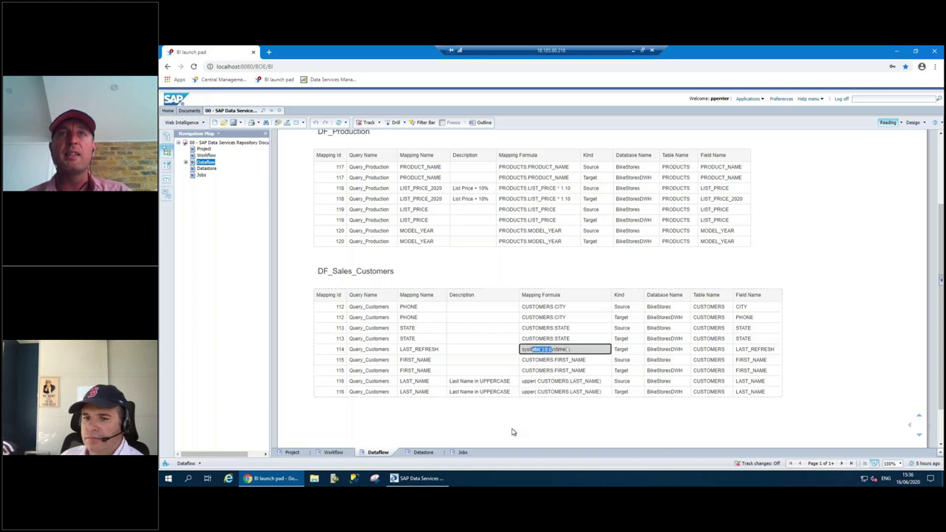
# - View the Datastore and Jobs reports of the repository documentation, and return through the other reports to the Project report
pyautogui.click(423, 451)
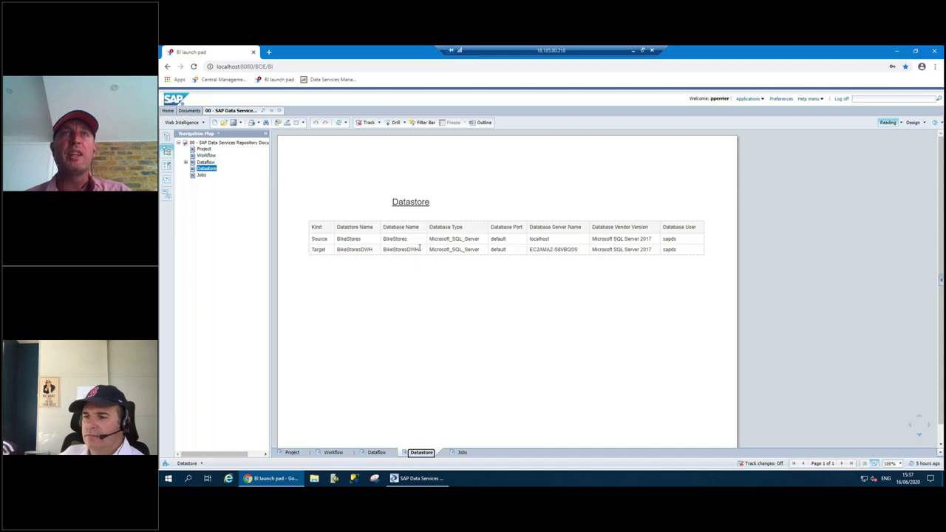
pyautogui.click(460, 452)
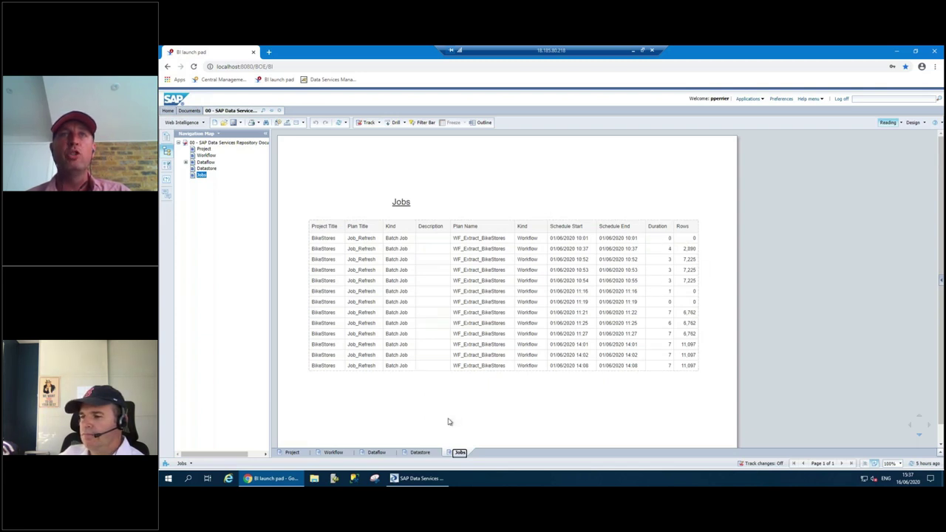
pyautogui.click(420, 452)
pyautogui.click(377, 451)
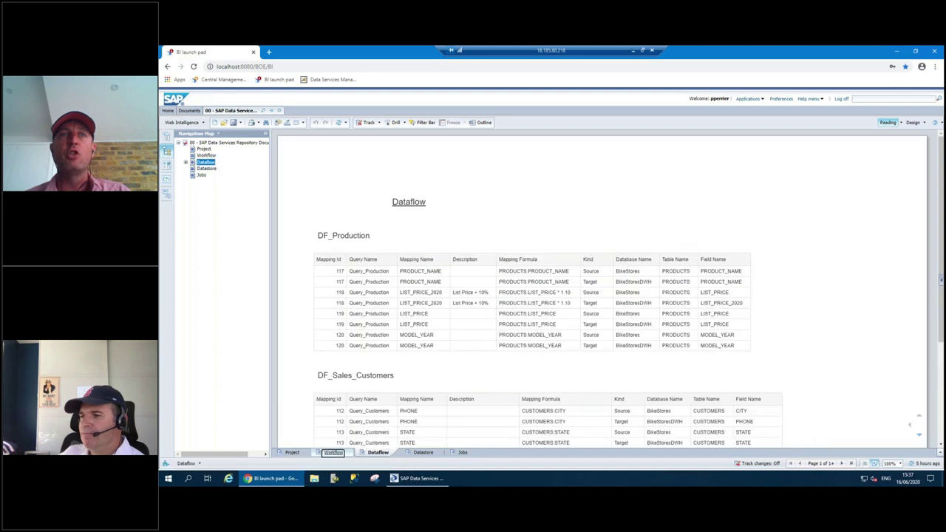
pyautogui.click(332, 452)
pyautogui.click(292, 452)
# - Switch the document to Design mode and inspect the Datastore, Dataflow and Project folders of the 360eyes_DATASERVICES universe in the query editor
pyautogui.click(913, 122)
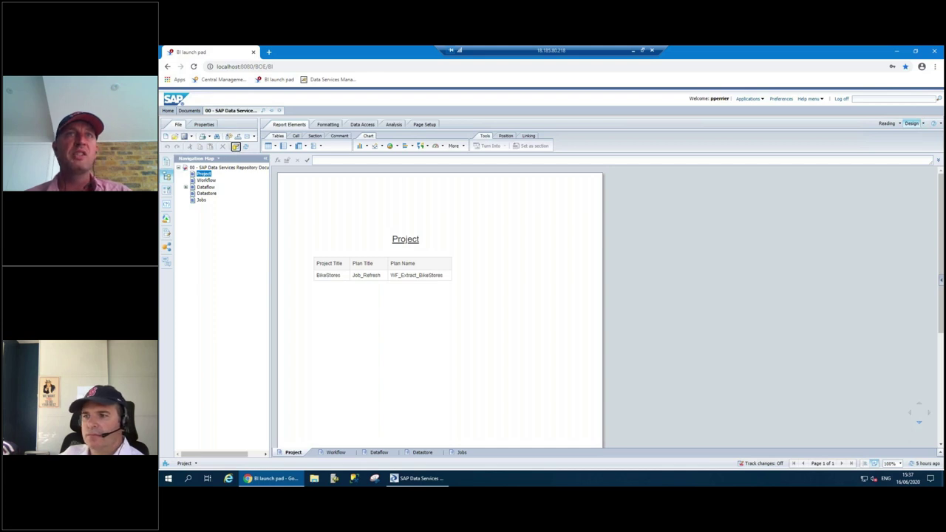
pyautogui.click(235, 147)
pyautogui.click(391, 278)
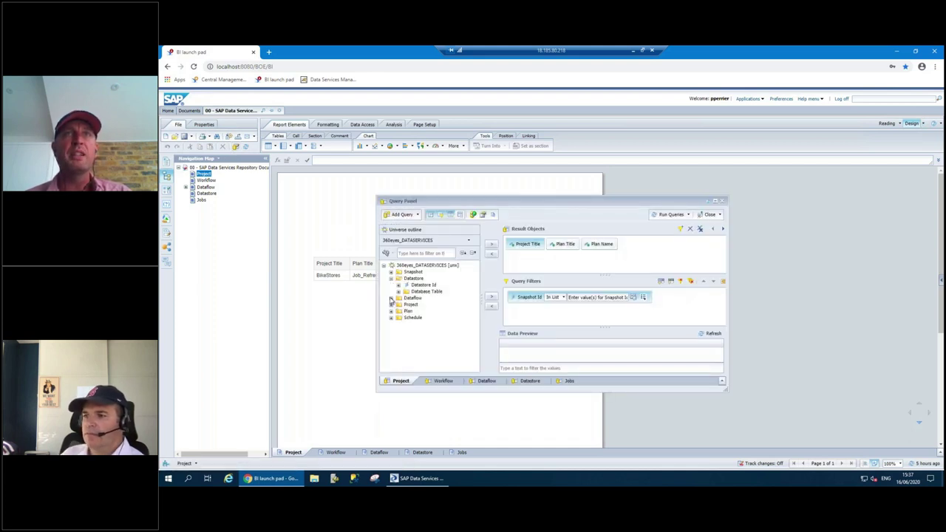
pyautogui.click(391, 297)
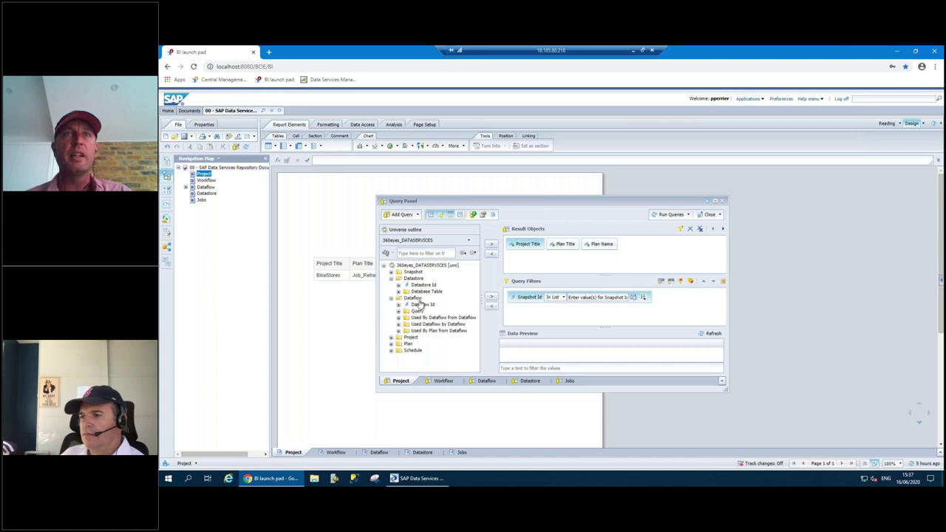
pyautogui.click(391, 338)
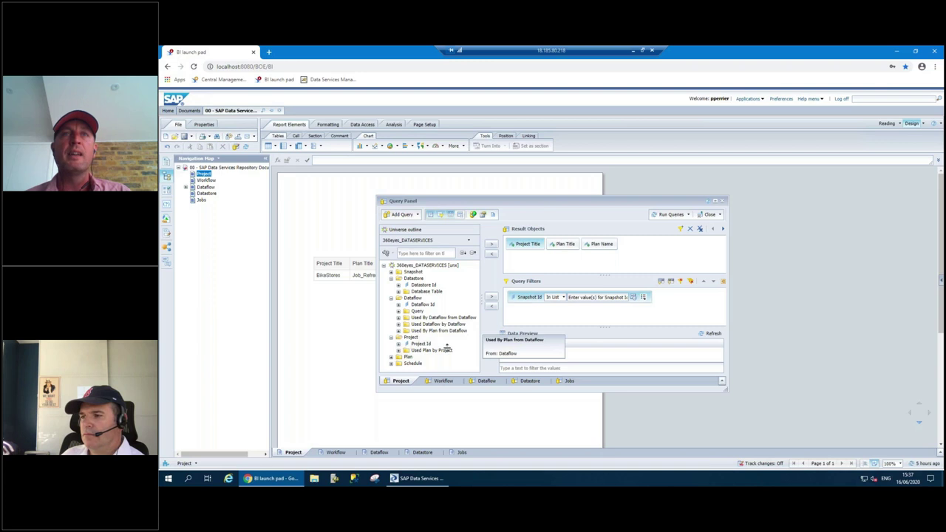
pyautogui.click(723, 201)
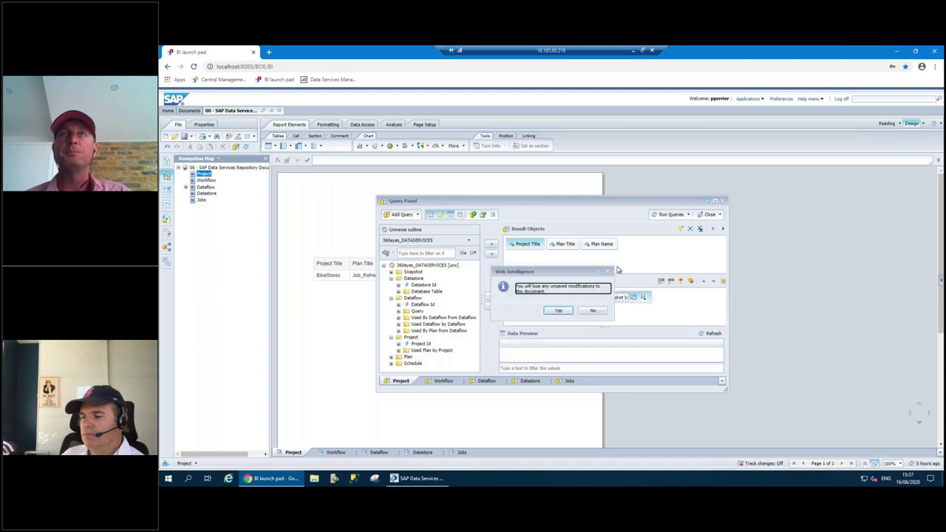
# - Switch to the Google Slides deck, present from the DEMO slide and advance to the Impact Analysis & Data Lineage slide
pyautogui.click(632, 54)
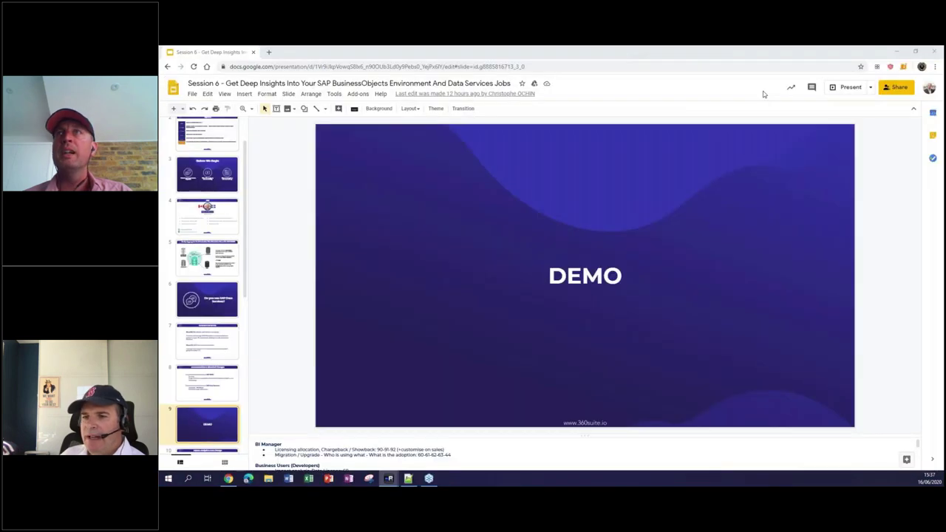
pyautogui.click(842, 89)
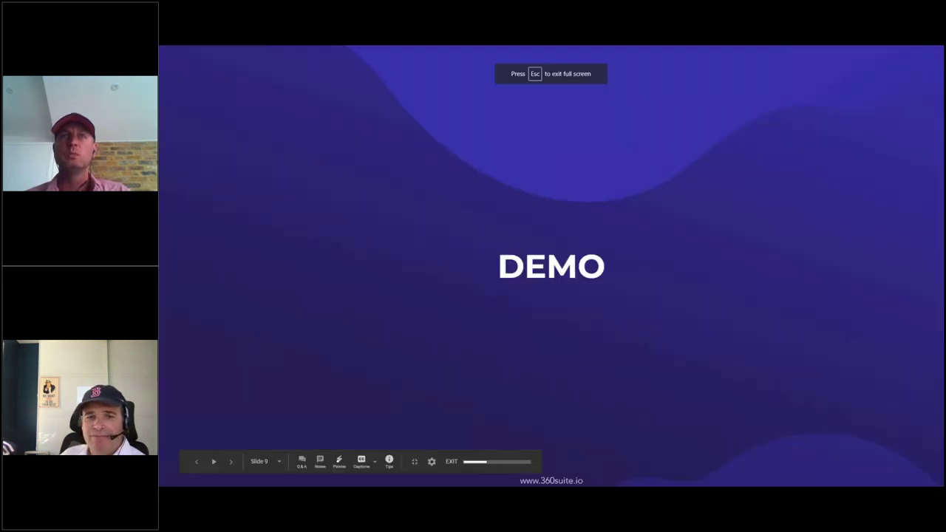
pyautogui.press('Right')
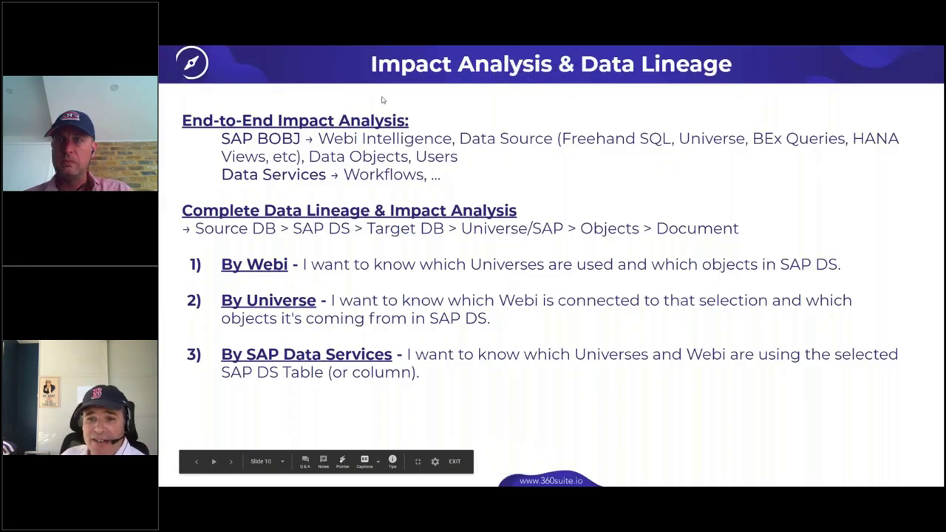
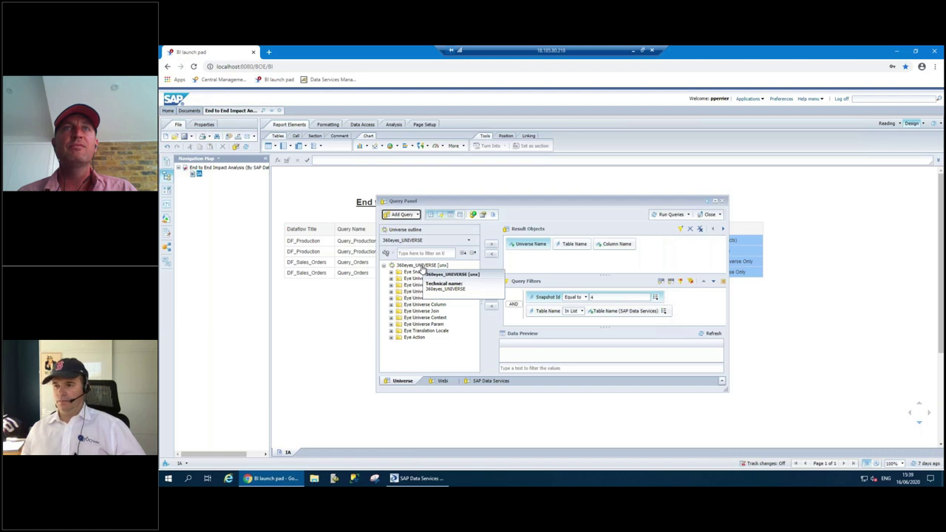
# - Review the Webi and SAP Data Services queries of the End to End Impact Analysis document, and close the query editor without saving modifications
pyautogui.click(440, 380)
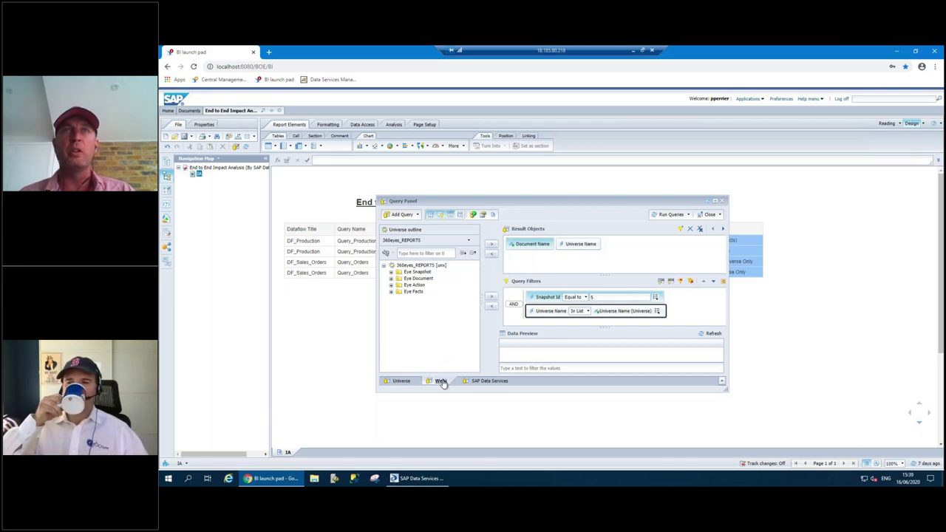
pyautogui.click(480, 381)
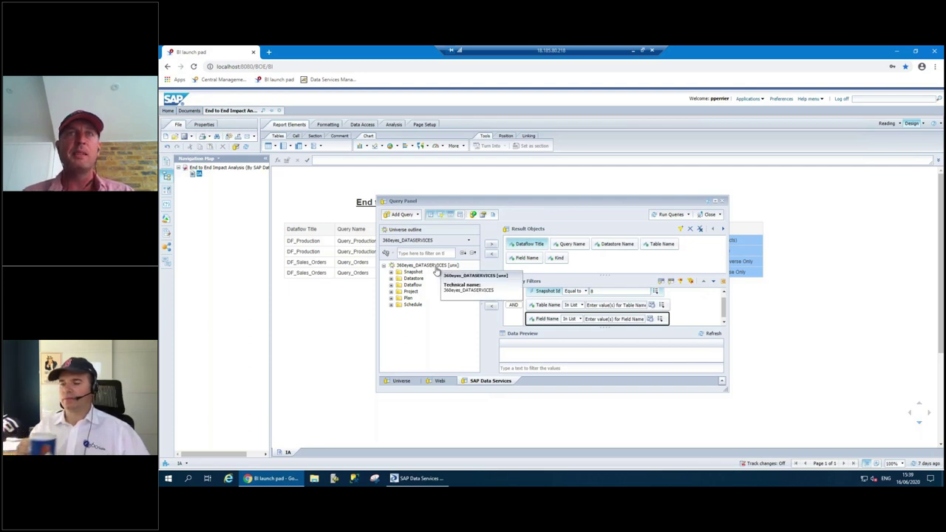
pyautogui.click(723, 201)
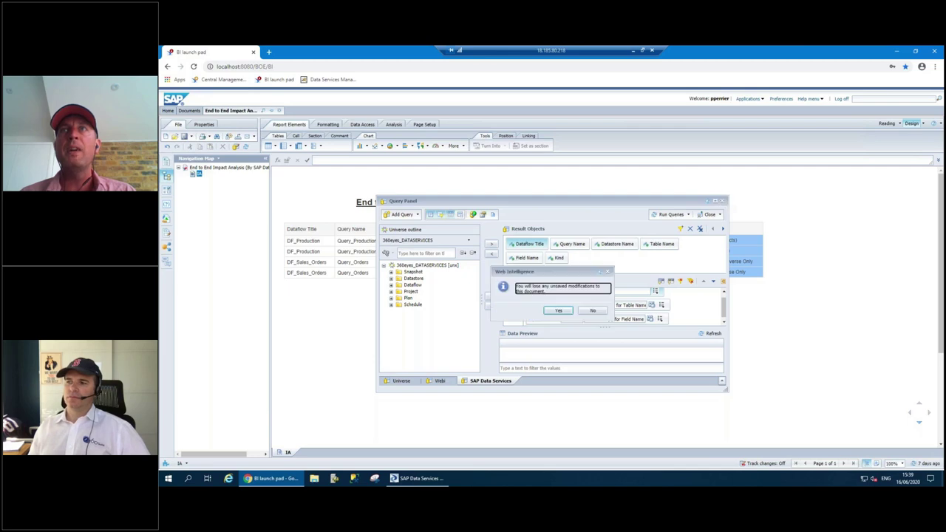
pyautogui.click(558, 310)
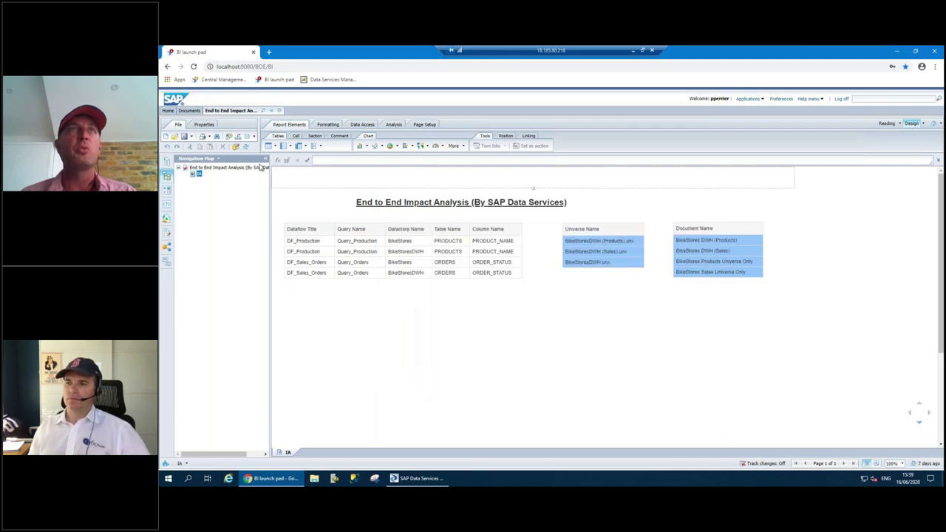
# - Start refreshing the impact analysis report, review the Field Name prompt values and load the available values for the Table Name prompt
pyautogui.click(245, 149)
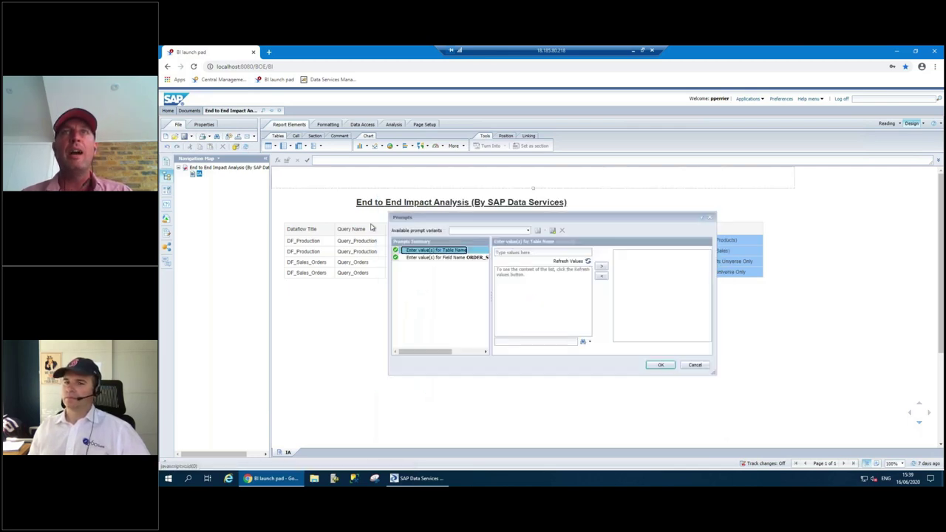
pyautogui.click(466, 258)
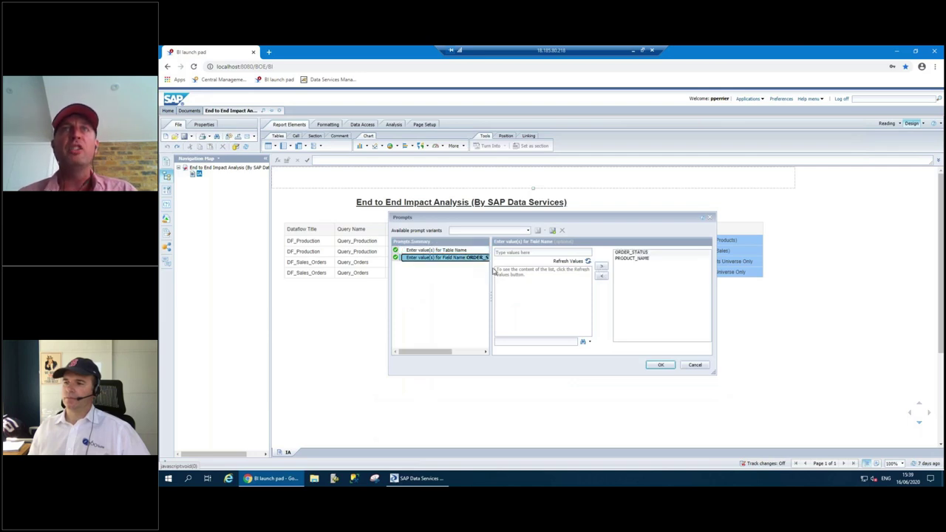
pyautogui.click(655, 253)
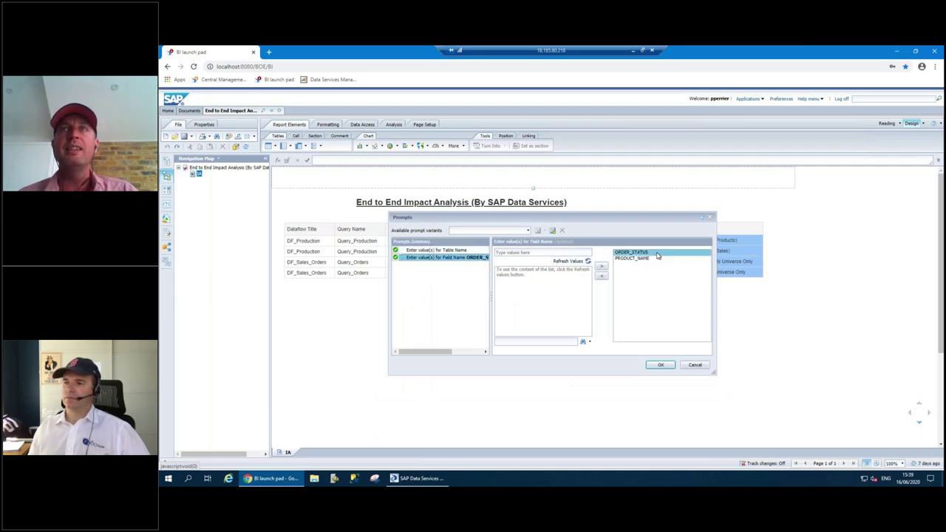
pyautogui.click(655, 258)
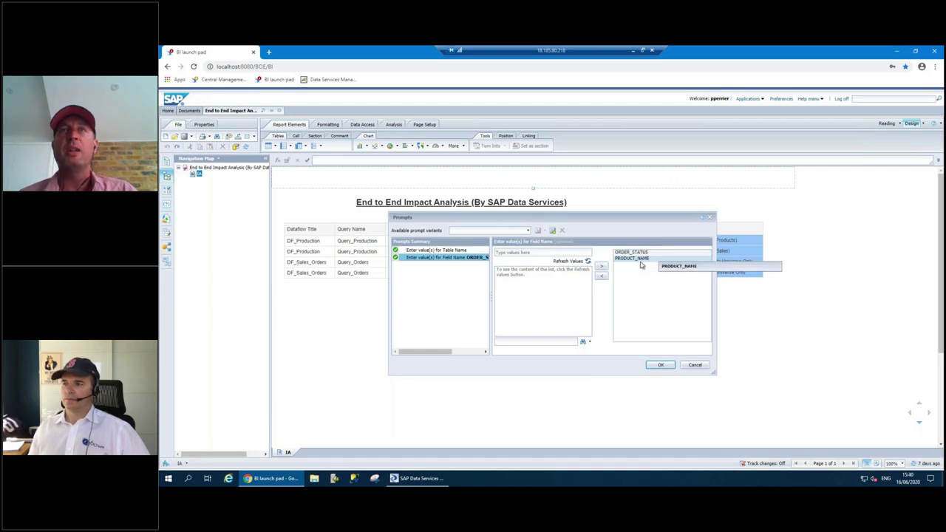
pyautogui.click(436, 250)
pyautogui.click(569, 261)
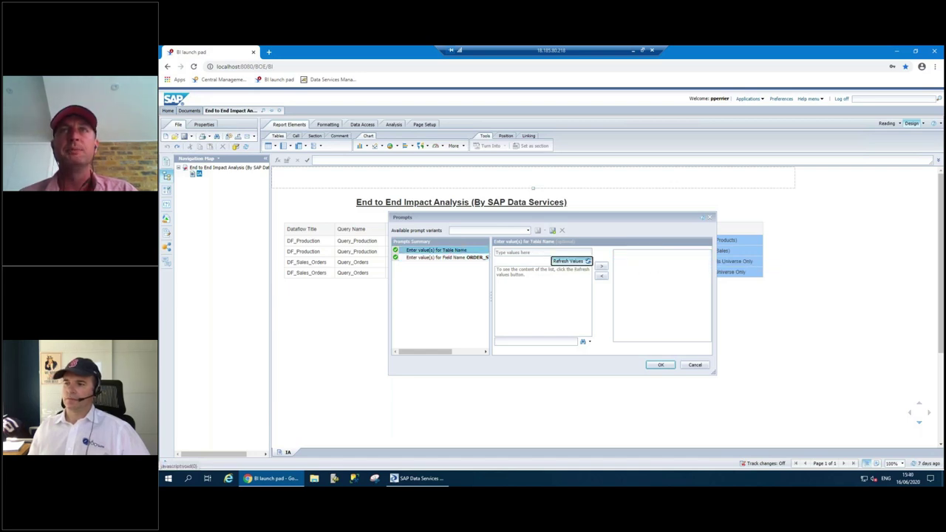
pyautogui.click(517, 297)
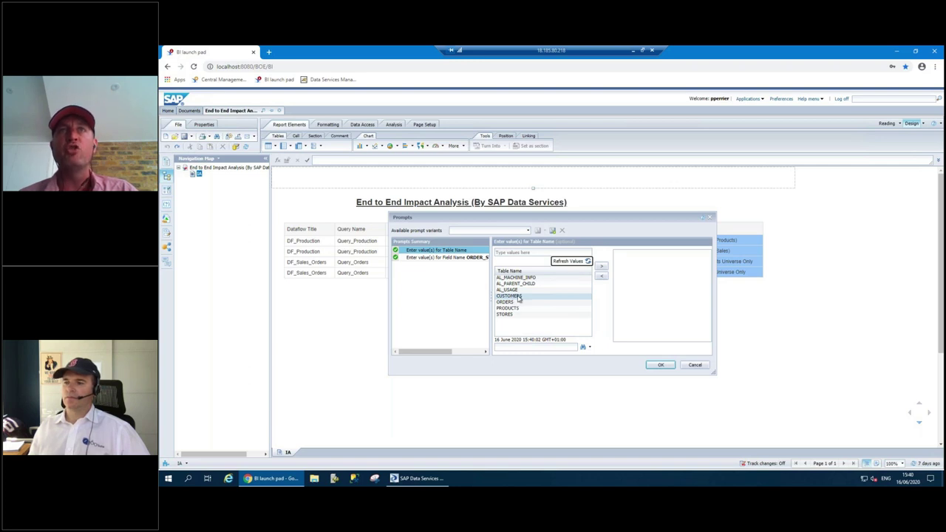
# - Keep ORDER_STATUS and PRODUCT_NAME as the Field Name prompt values and run the report refresh
pyautogui.click(479, 259)
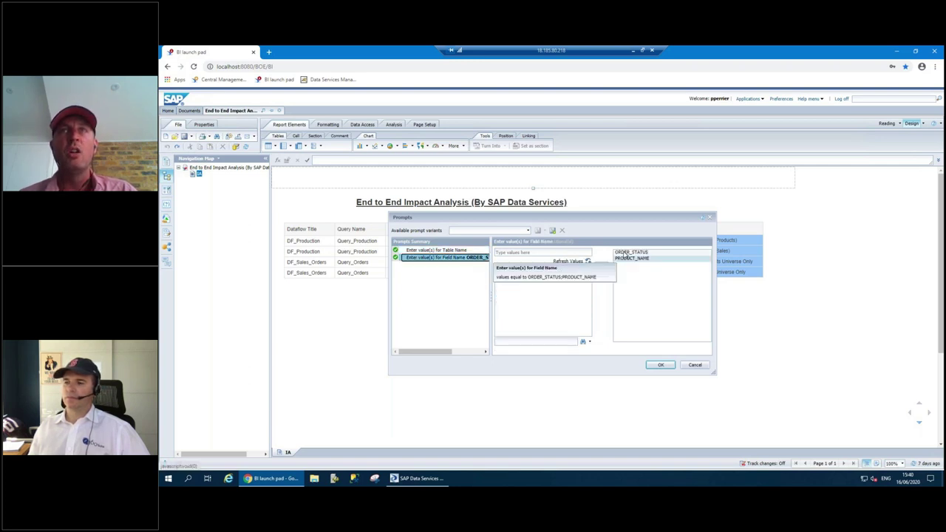
pyautogui.moveTo(629, 253); pyautogui.dragTo(627, 259)
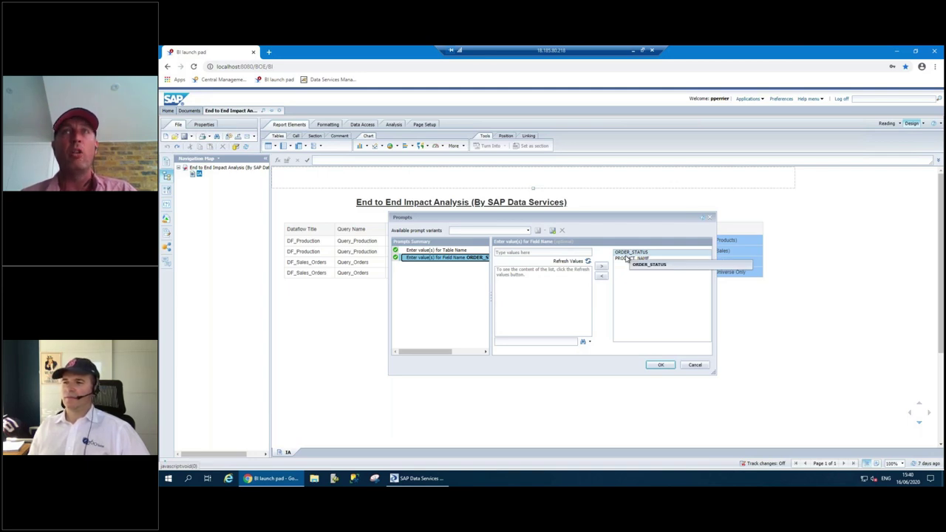
pyautogui.moveTo(627, 259); pyautogui.dragTo(629, 266)
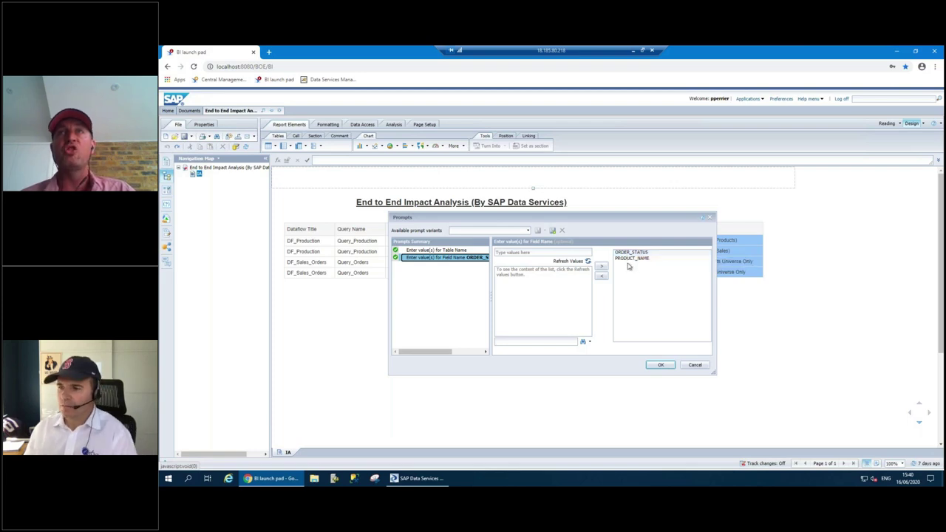
pyautogui.click(661, 365)
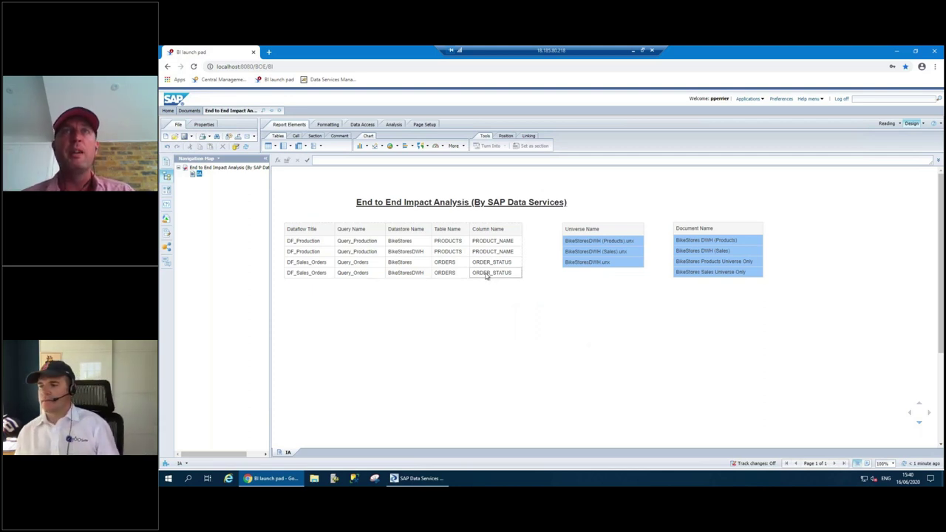
# - Highlight the PRODUCT_NAME column, PRODUCTS table and ORDER_STATUS column entries in the impact analysis table
pyautogui.click(515, 246)
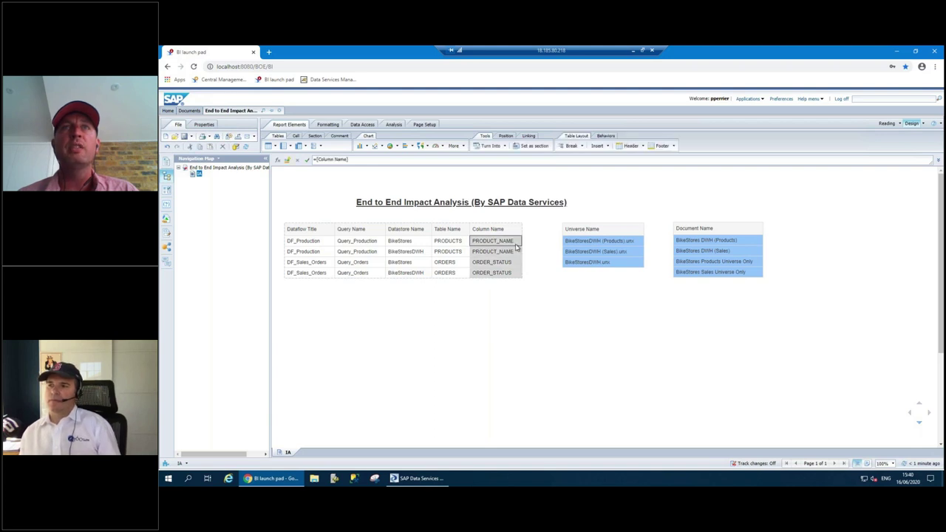
pyautogui.click(449, 242)
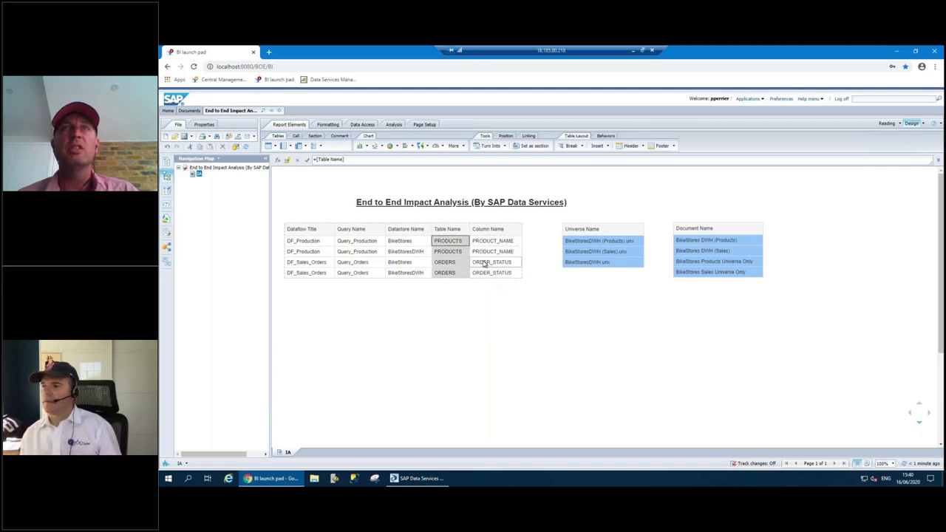
pyautogui.click(484, 263)
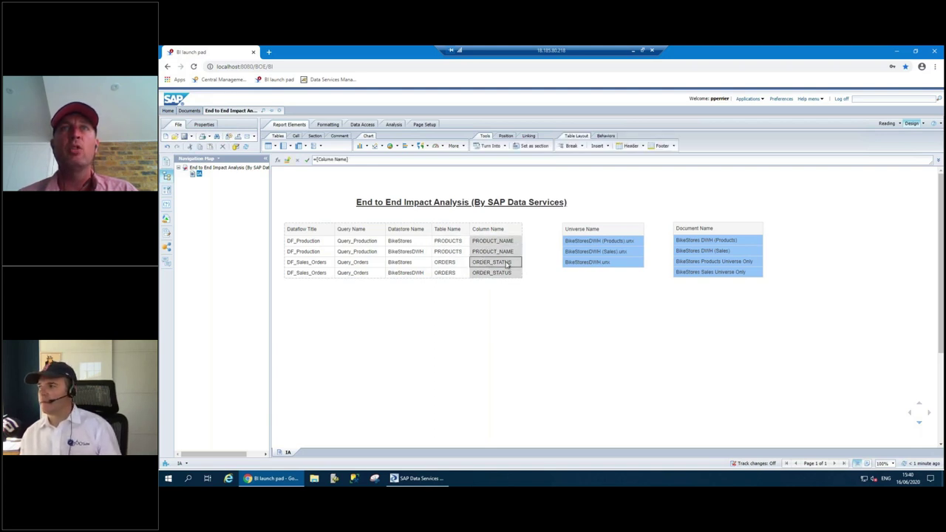
# - Highlight the ORDERS table, BikeStores and BikeStoresDWH datastore and PRODUCT_NAME column entries, and close the SAP Data Services impact analysis without saving
pyautogui.click(444, 265)
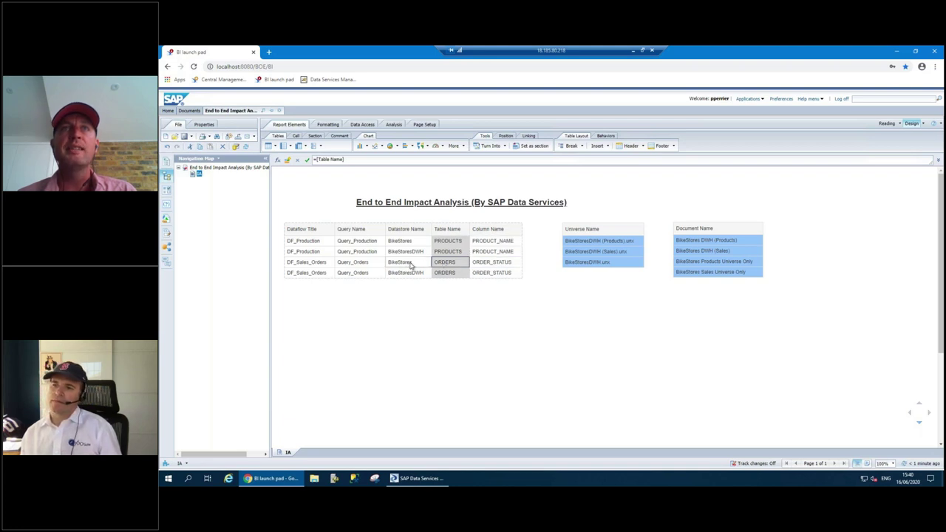
pyautogui.click(411, 266)
pyautogui.click(411, 275)
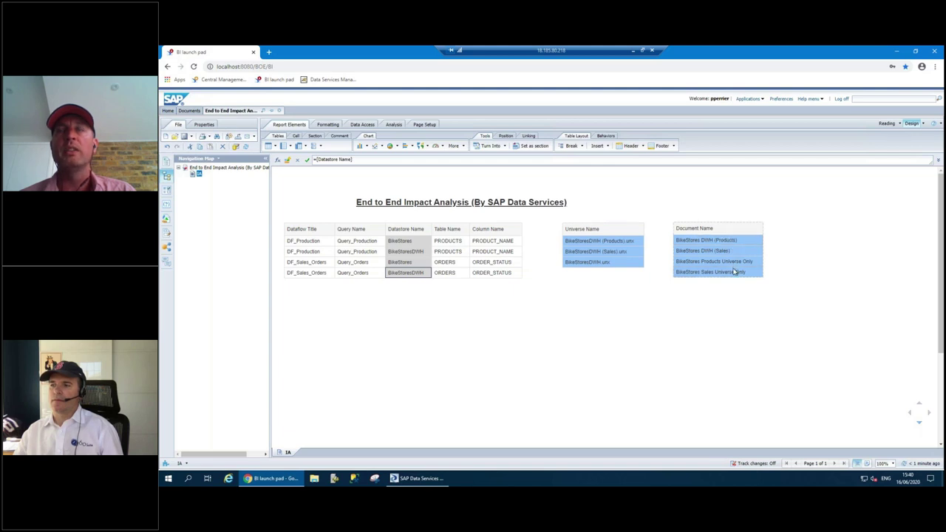
pyautogui.click(505, 244)
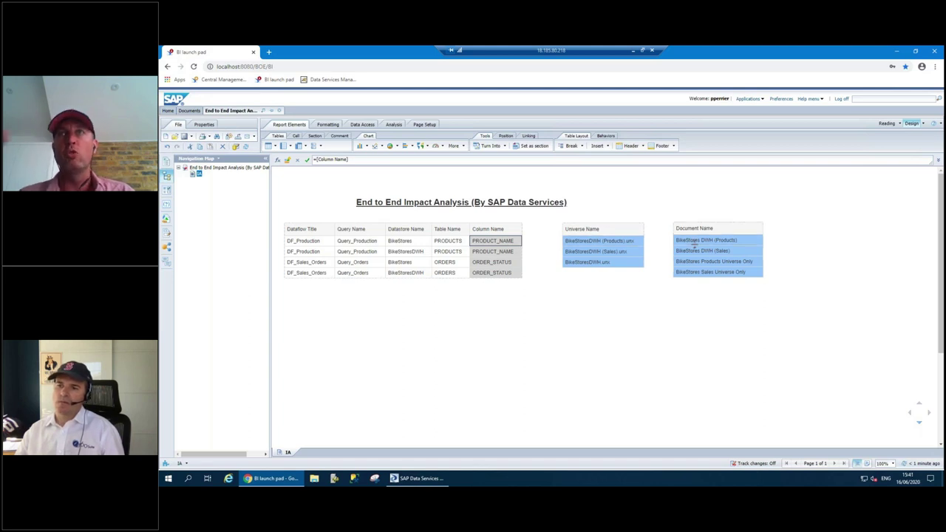
pyautogui.click(278, 110)
pyautogui.press('Return')
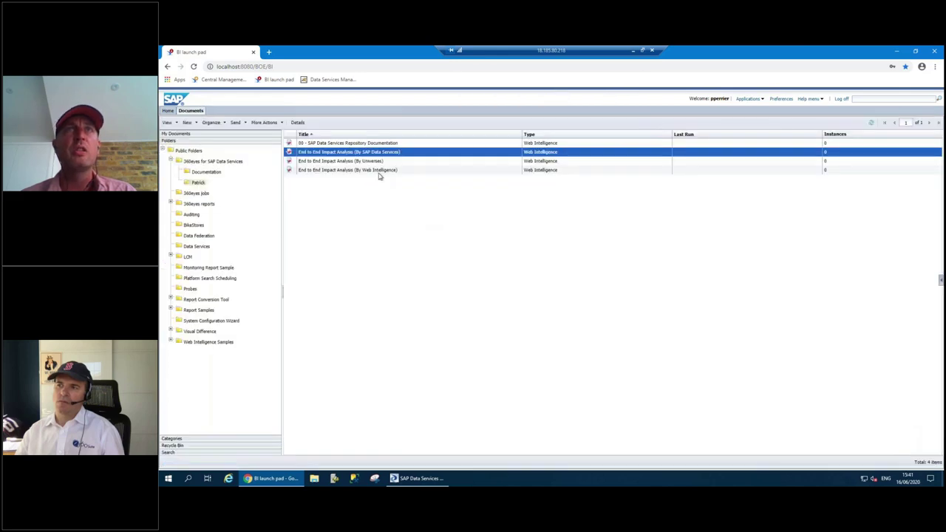
# - Open End to End Impact Analysis (By Universes), review the selected Universe Name values in the refresh prompts, and cancel the refresh
pyautogui.doubleClick(369, 167)
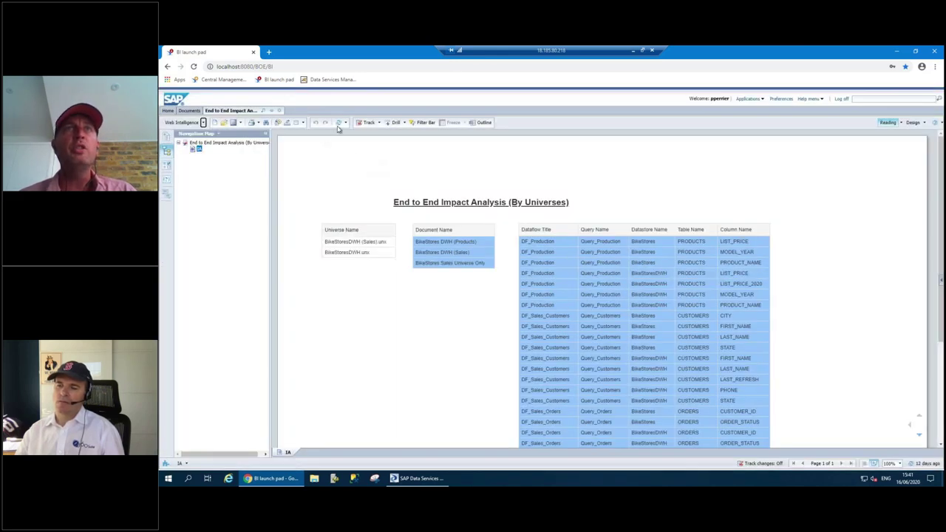
pyautogui.click(338, 123)
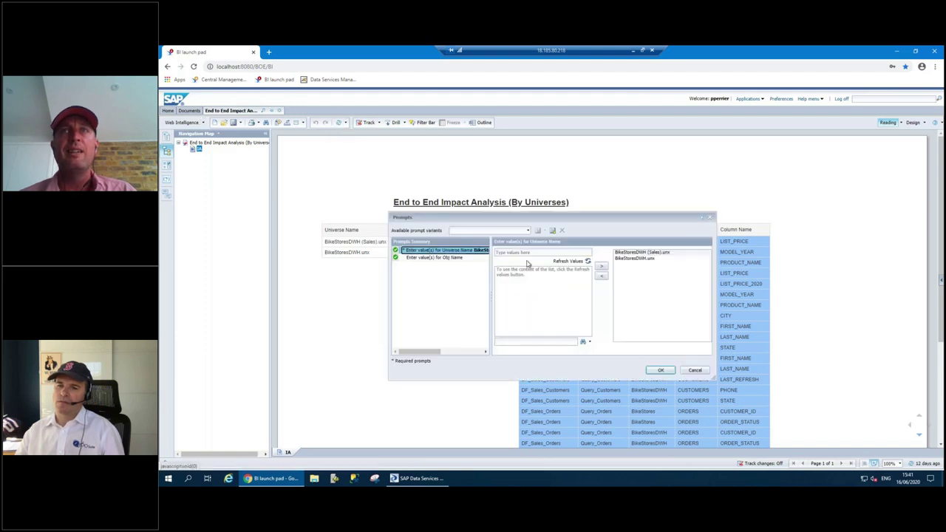
pyautogui.click(637, 258)
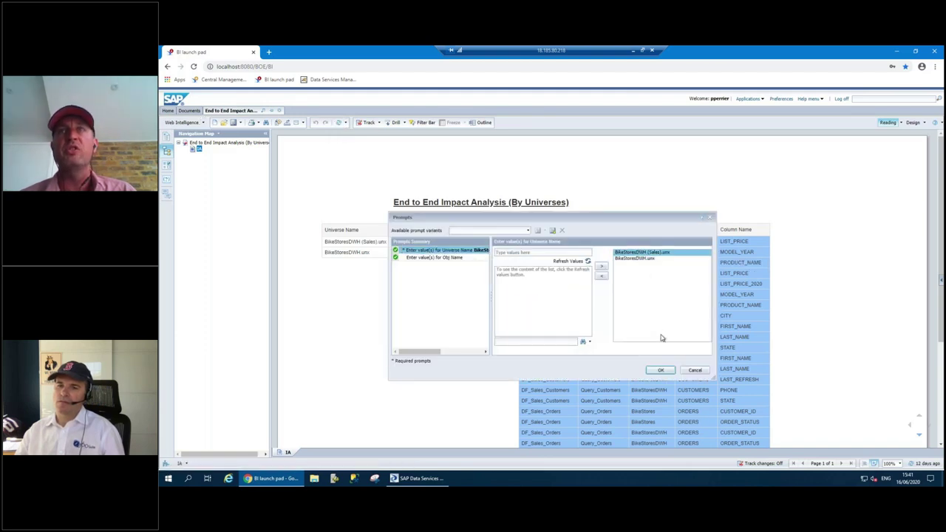
pyautogui.click(695, 371)
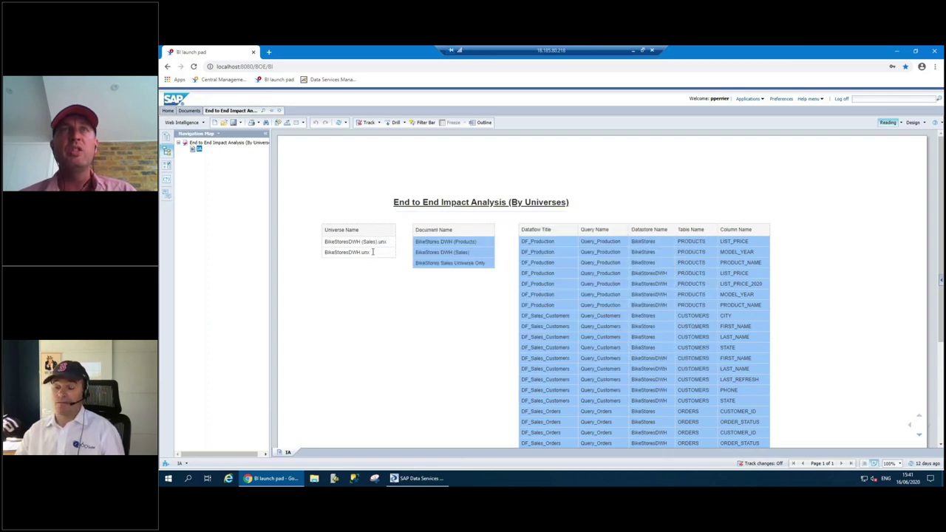
# - Highlight the impacted document names, review the dataflow table down to its last row, and close the By Universes report
pyautogui.moveTo(430, 243); pyautogui.dragTo(485, 269)
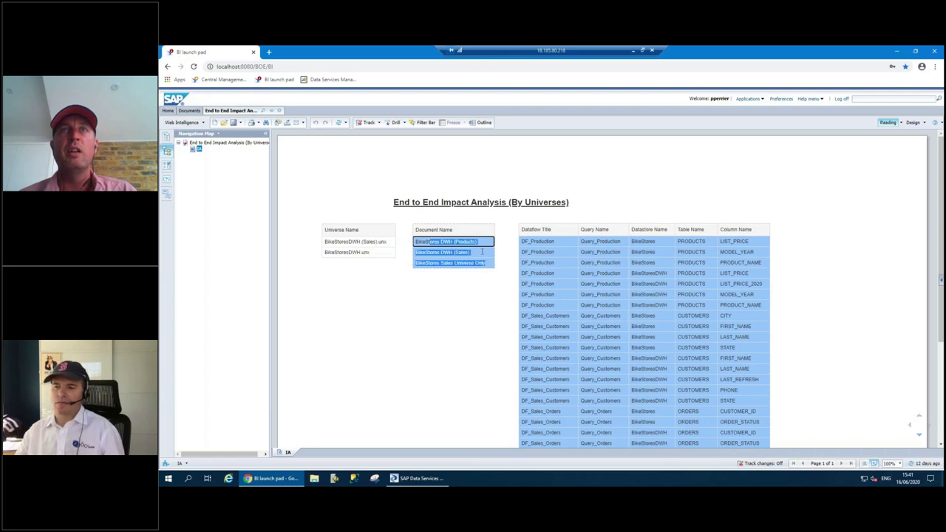
pyautogui.click(481, 244)
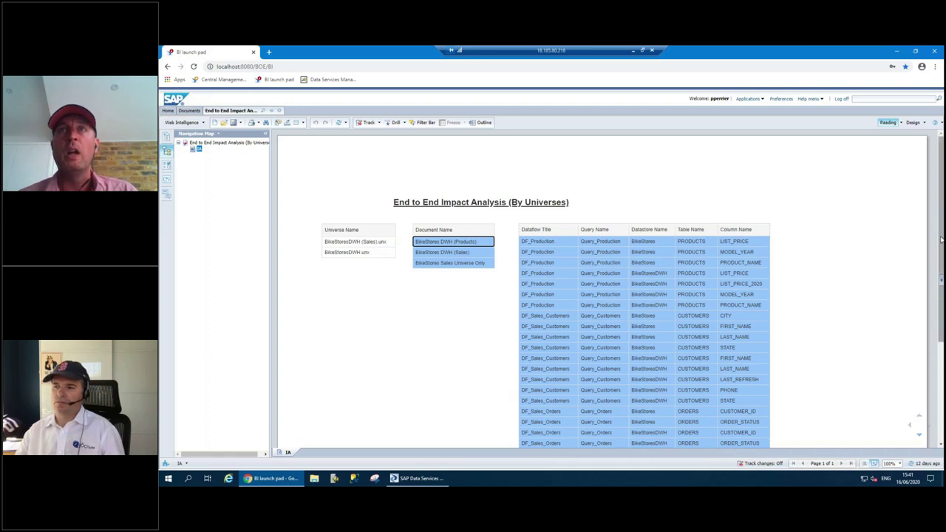
pyautogui.scroll(-2, 940, 239)
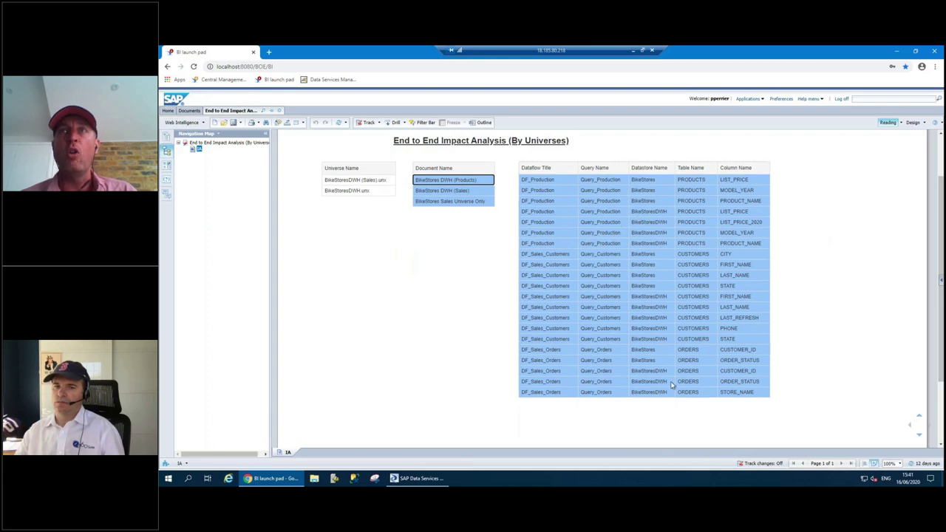
pyautogui.click(270, 110)
# - Open End to End Impact Analysis (By Web Intelligence), highlight its two Document Name entries, and close the report
pyautogui.click(375, 170)
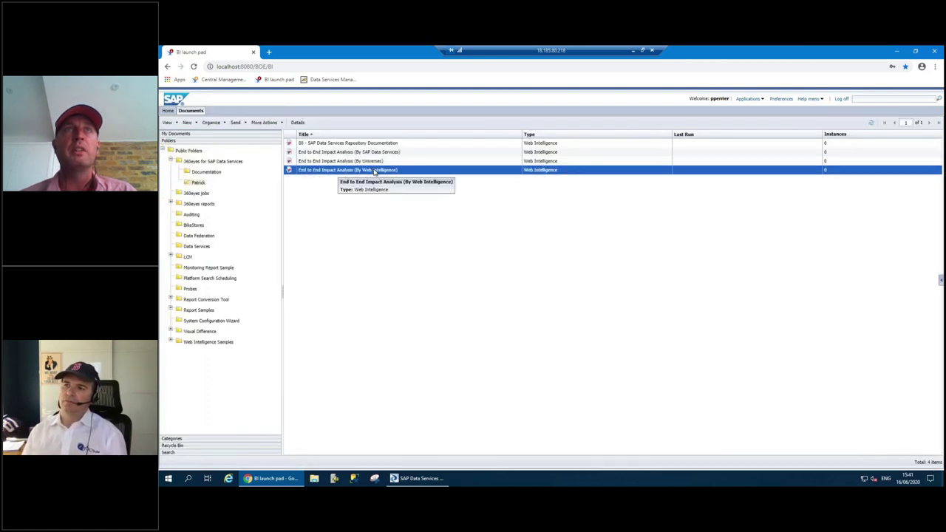
pyautogui.doubleClick(374, 170)
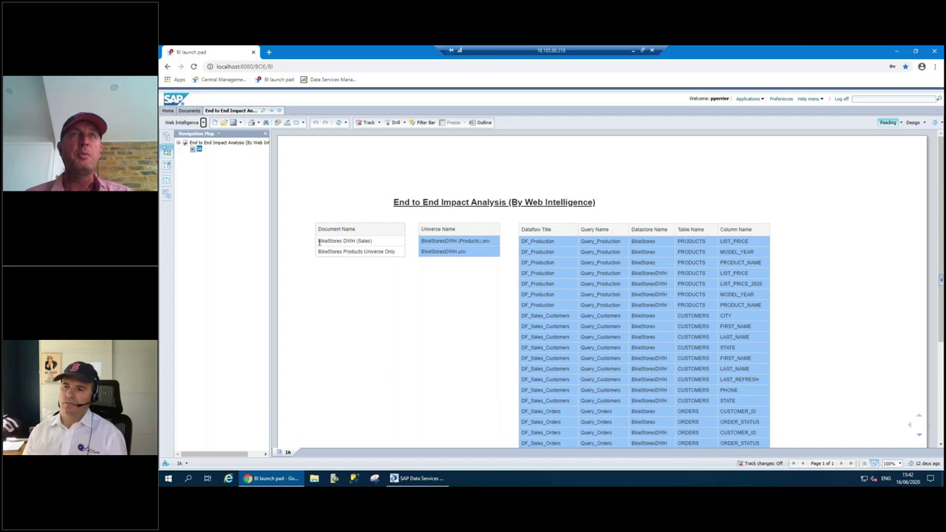
pyautogui.moveTo(319, 243); pyautogui.dragTo(397, 252)
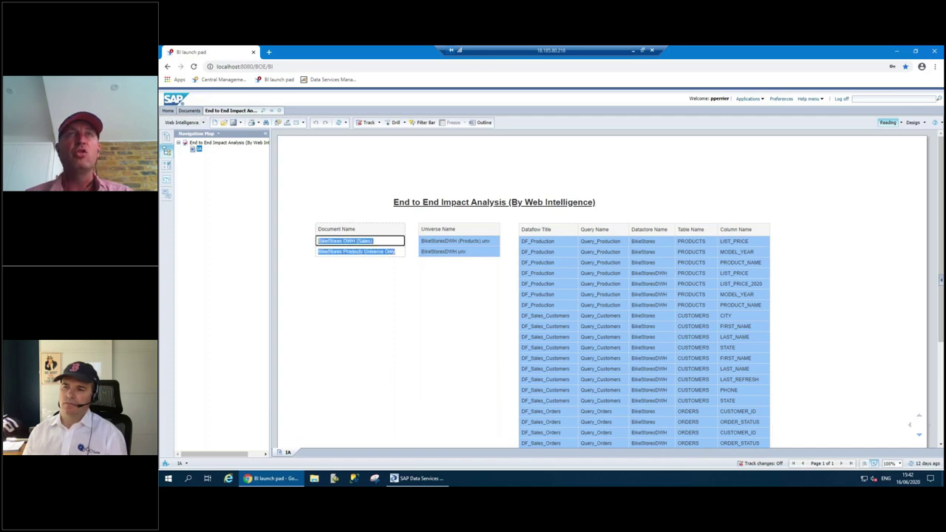
pyautogui.click(396, 252)
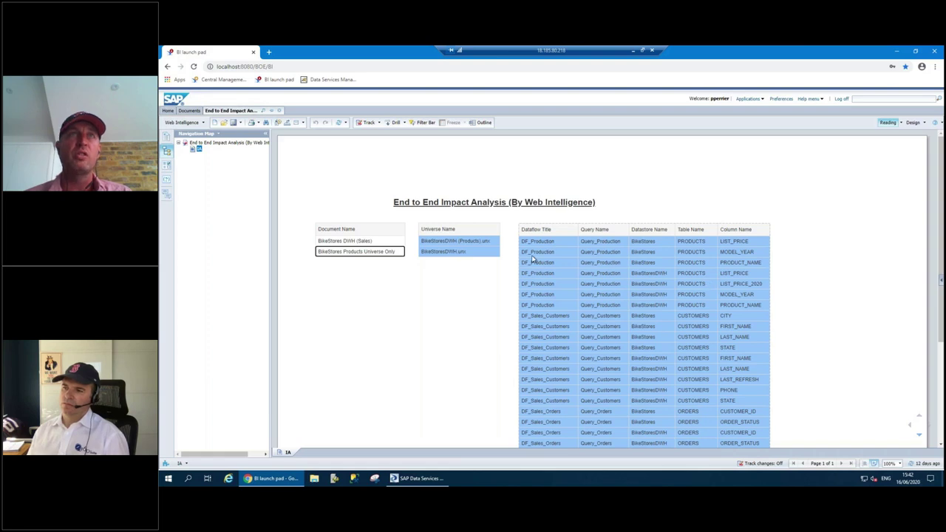
pyautogui.click(278, 110)
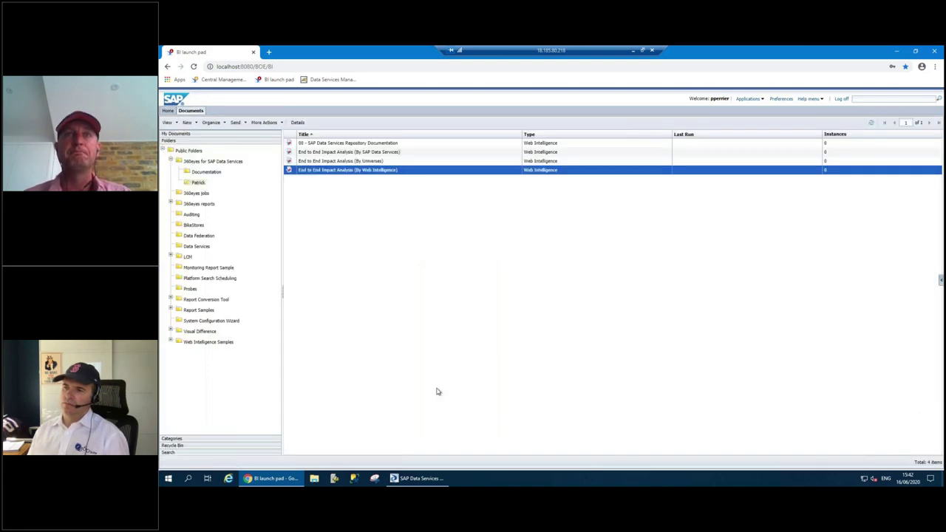
# - Switch from the remote session to the Google Slides deck, present it from the DEMO slide and advance to slide 12
pyautogui.click(632, 50)
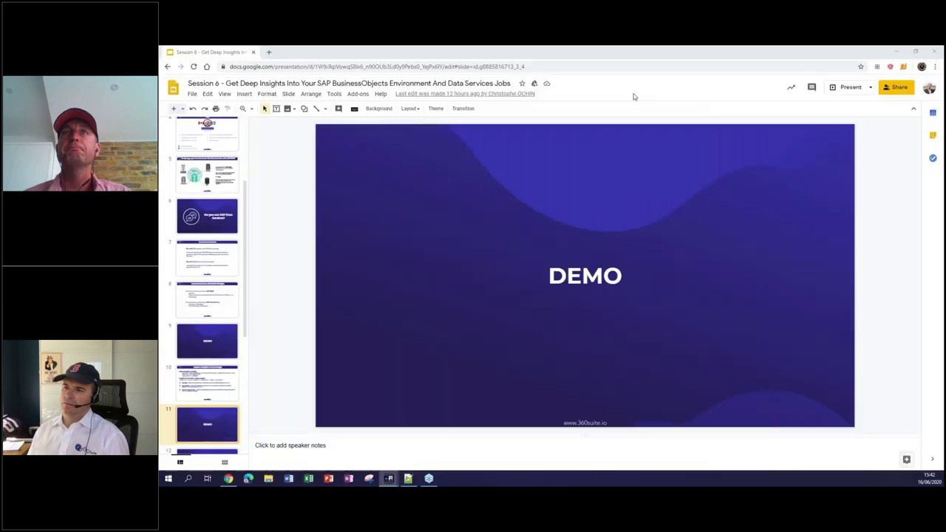
pyautogui.click(846, 88)
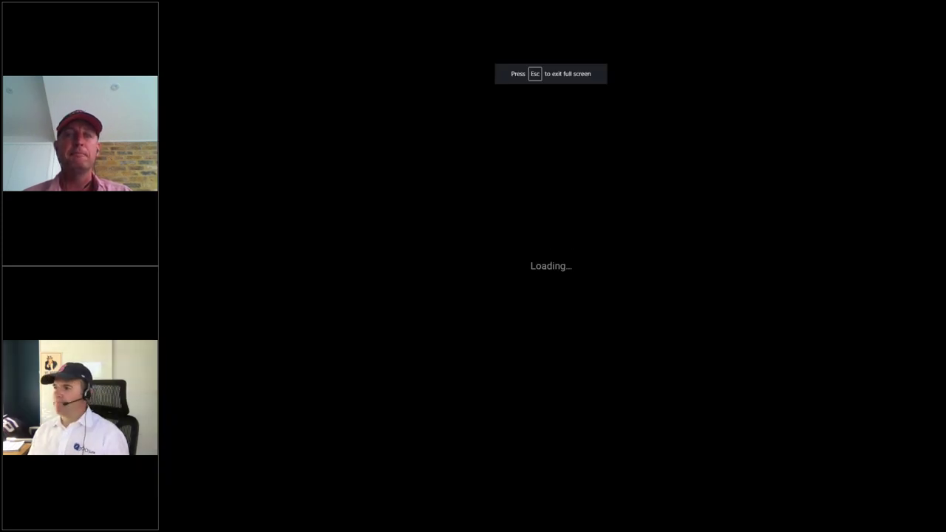
pyautogui.press('Right')
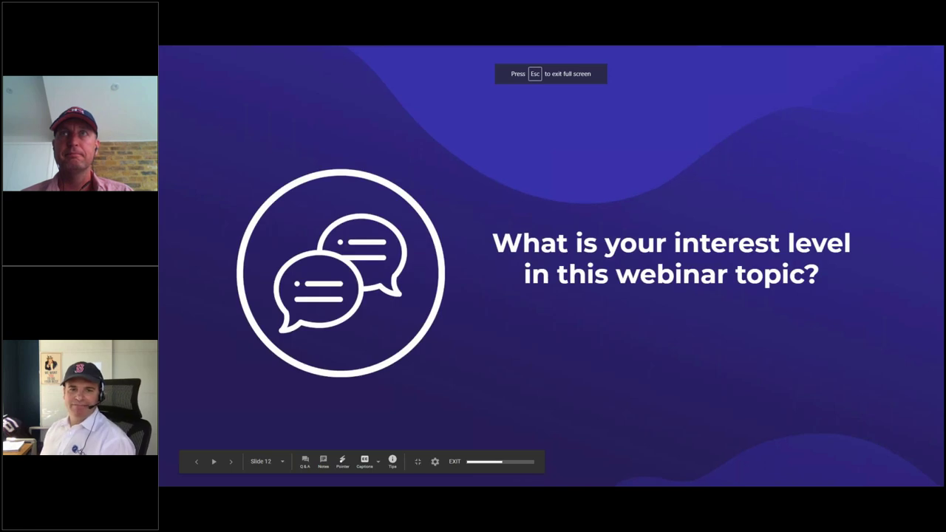